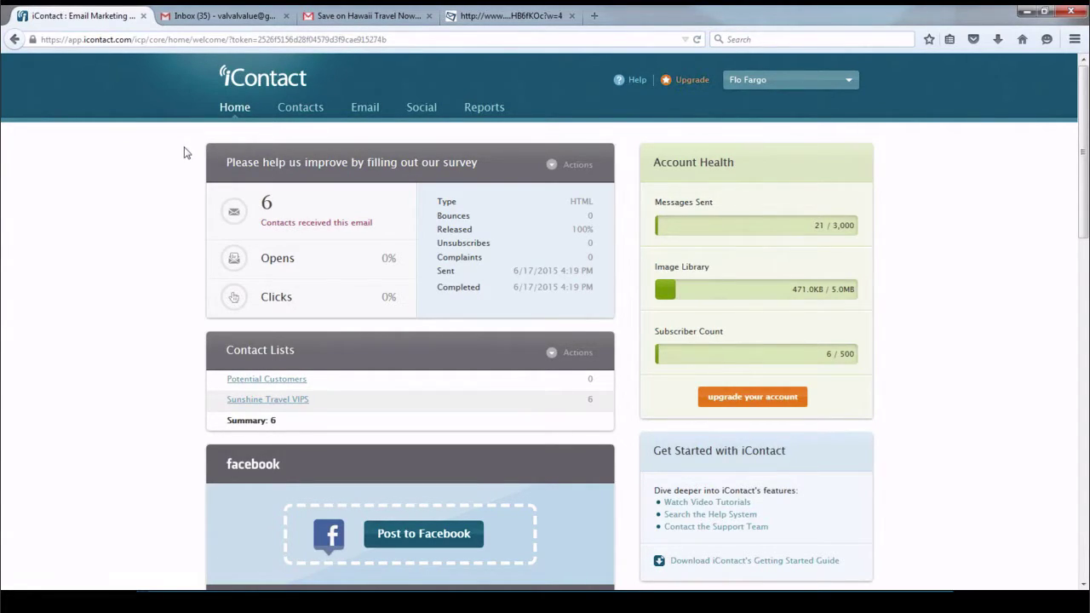
Scroll the dashboard and check the action list for the last sent message
{"action": "scroll", "coordinate": [182, 156], "scroll_direction": "down", "scroll_amount": 1}
{"action": "scroll", "coordinate": [182, 156], "scroll_direction": "down", "scroll_amount": 1}
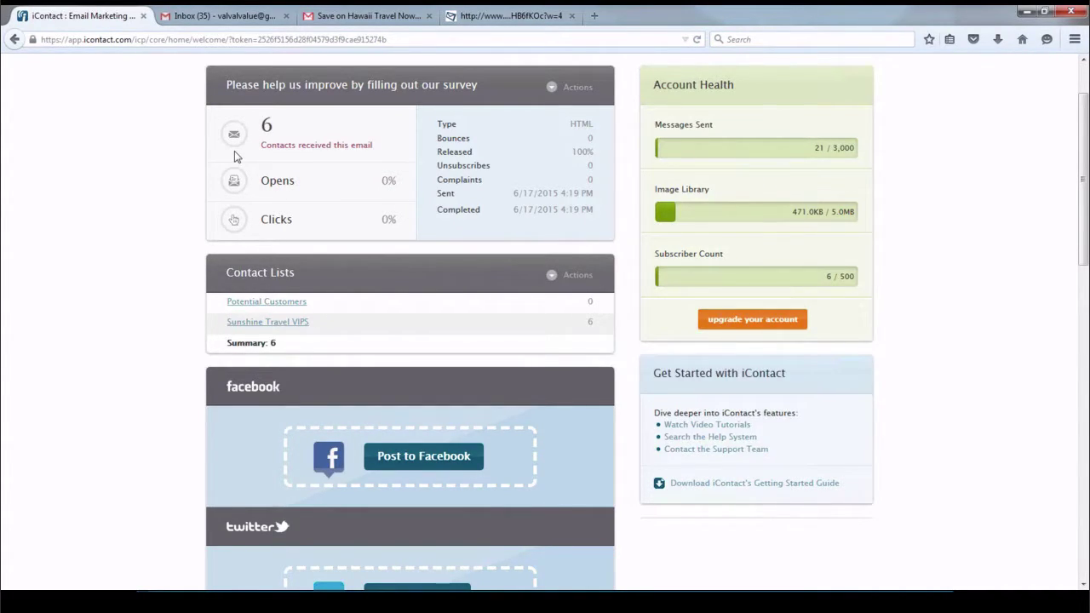
{"action": "left_click", "coordinate": [551, 89]}
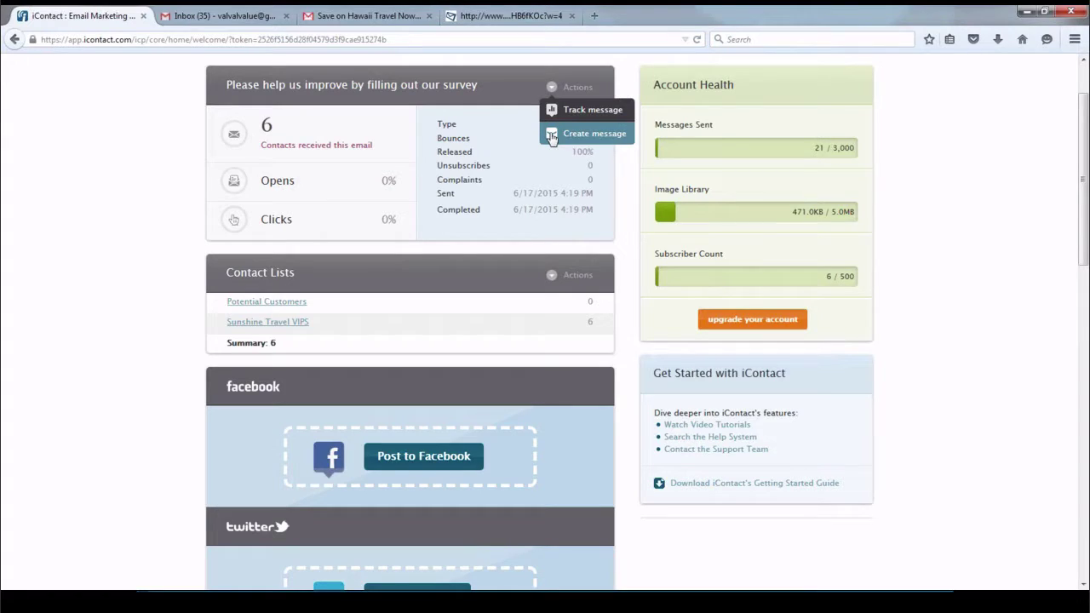
{"action": "left_click", "coordinate": [192, 185]}
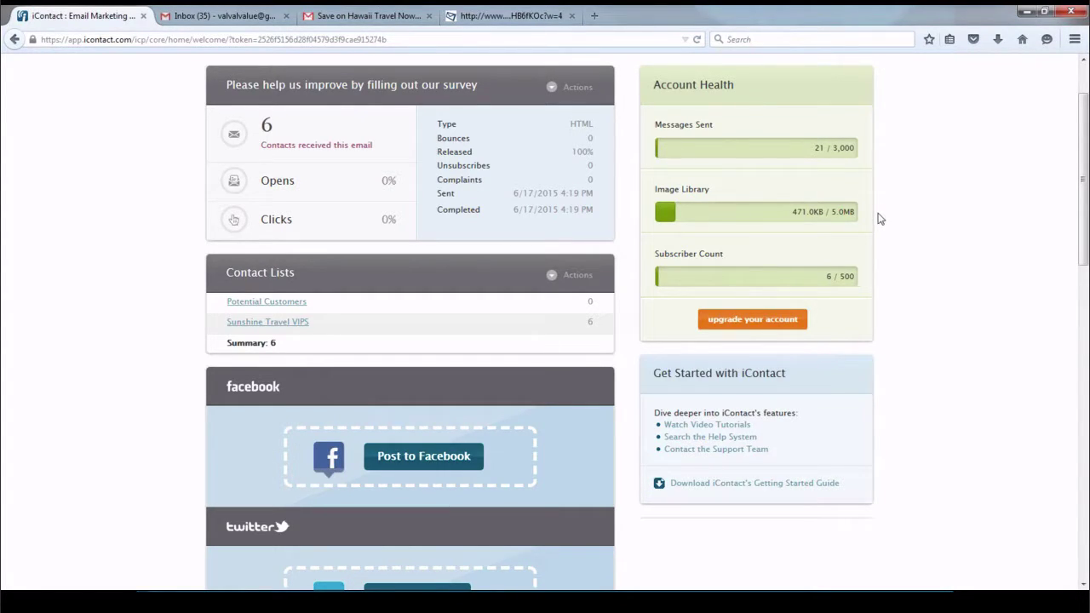
{"action": "scroll", "coordinate": [880, 219], "scroll_direction": "down", "scroll_amount": 3}
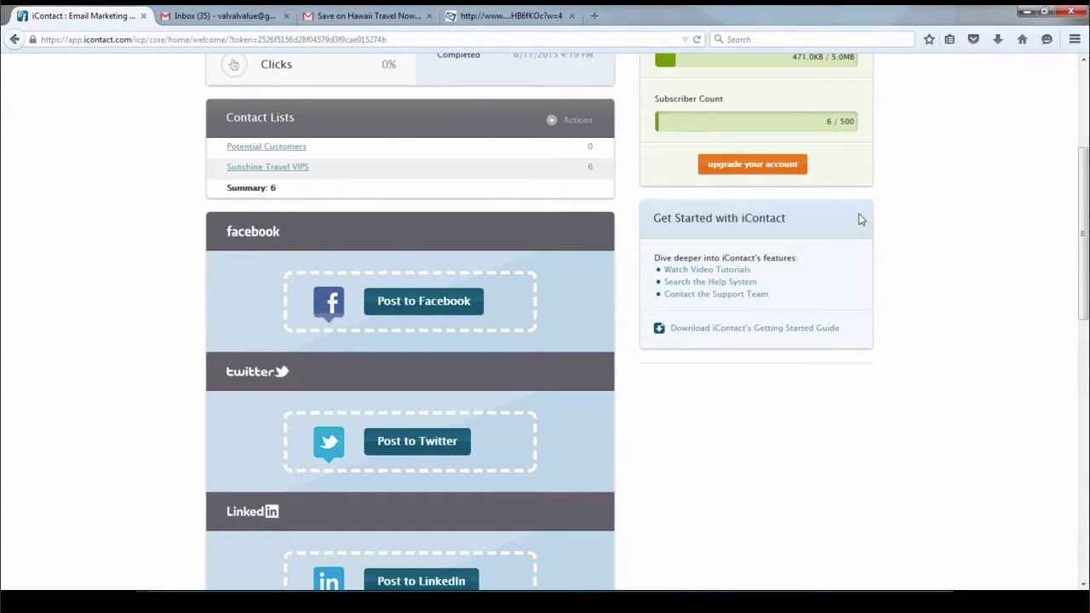
{"action": "scroll", "coordinate": [859, 219], "scroll_direction": "down", "scroll_amount": 9}
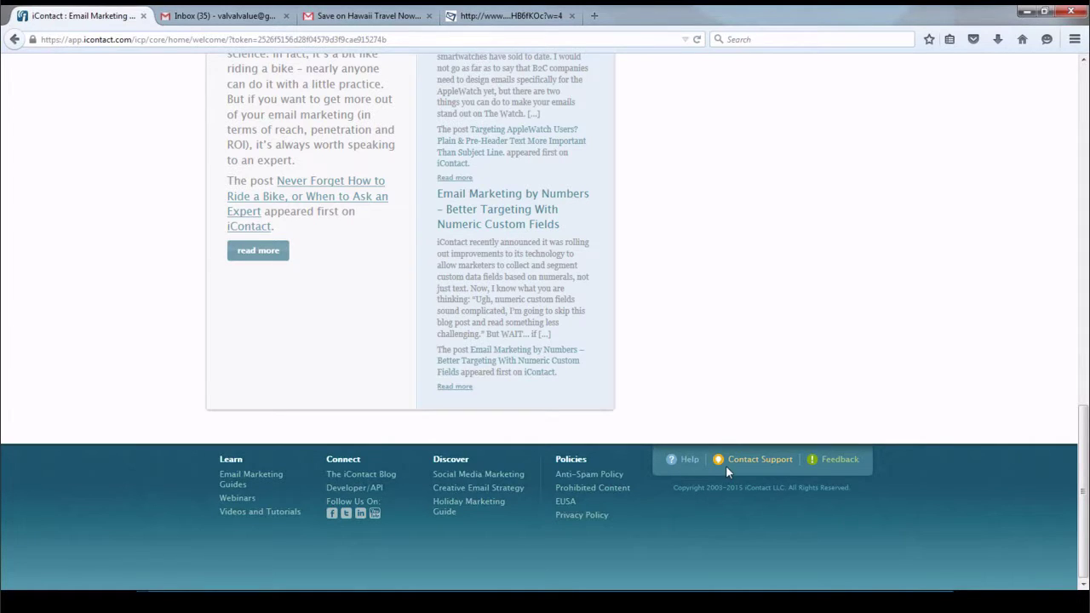
{"action": "scroll", "coordinate": [725, 465], "scroll_direction": "up", "scroll_amount": 15}
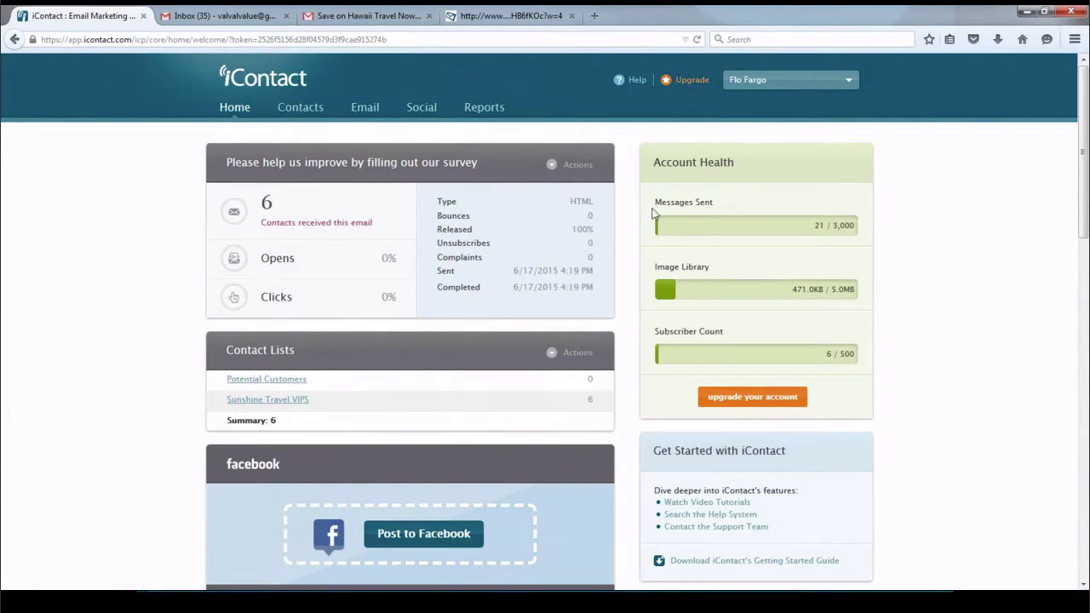
Browse help resources and support options, then open Sender Properties from the account menu
{"action": "left_click", "coordinate": [636, 80]}
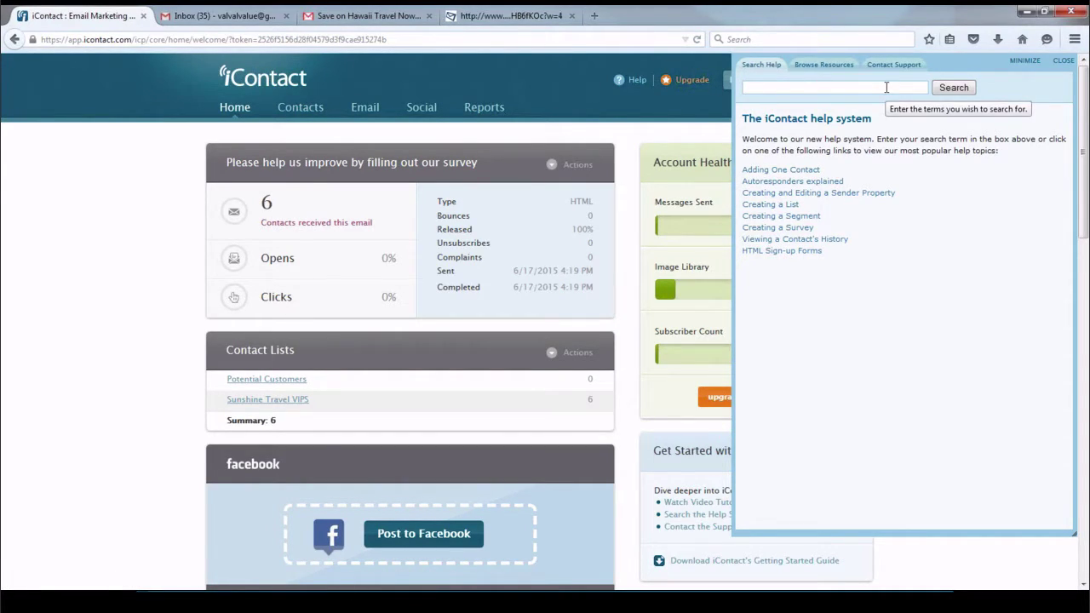
{"action": "left_click", "coordinate": [813, 66]}
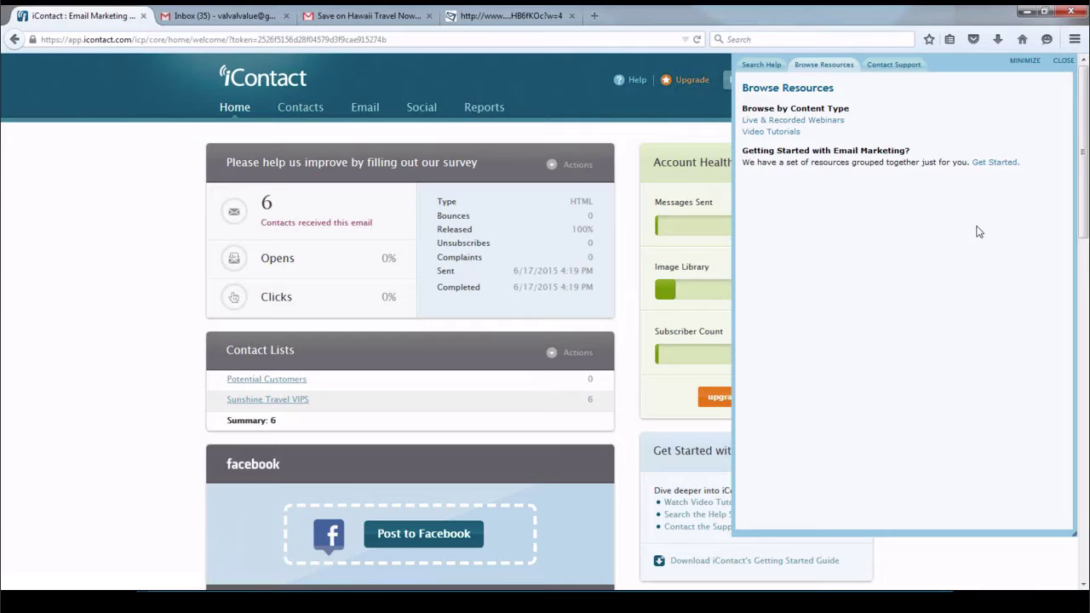
{"action": "left_click", "coordinate": [892, 66]}
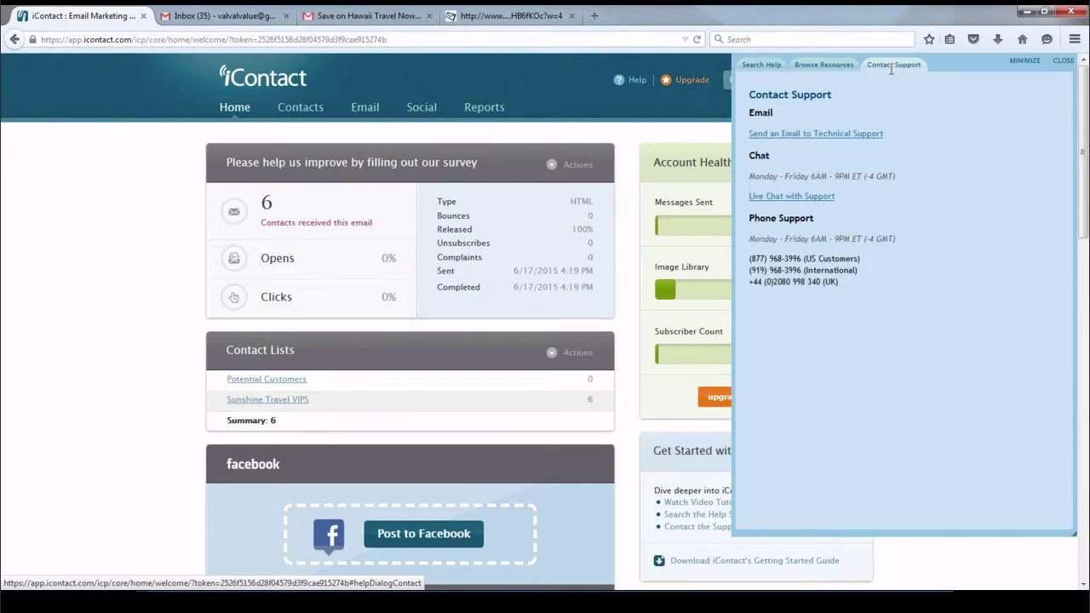
{"action": "left_click", "coordinate": [1064, 62]}
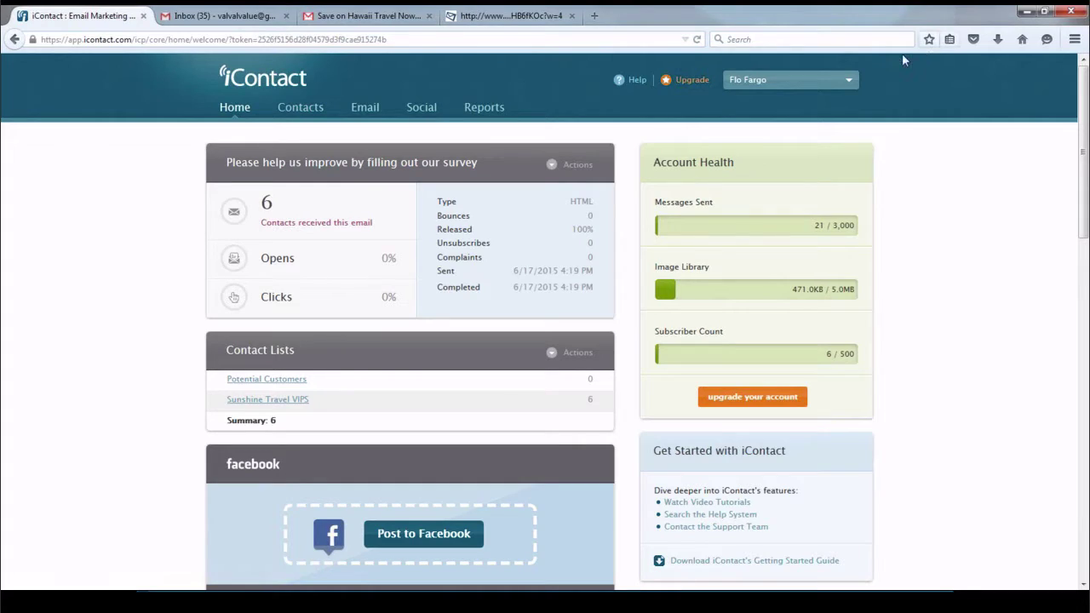
{"action": "left_click", "coordinate": [845, 86]}
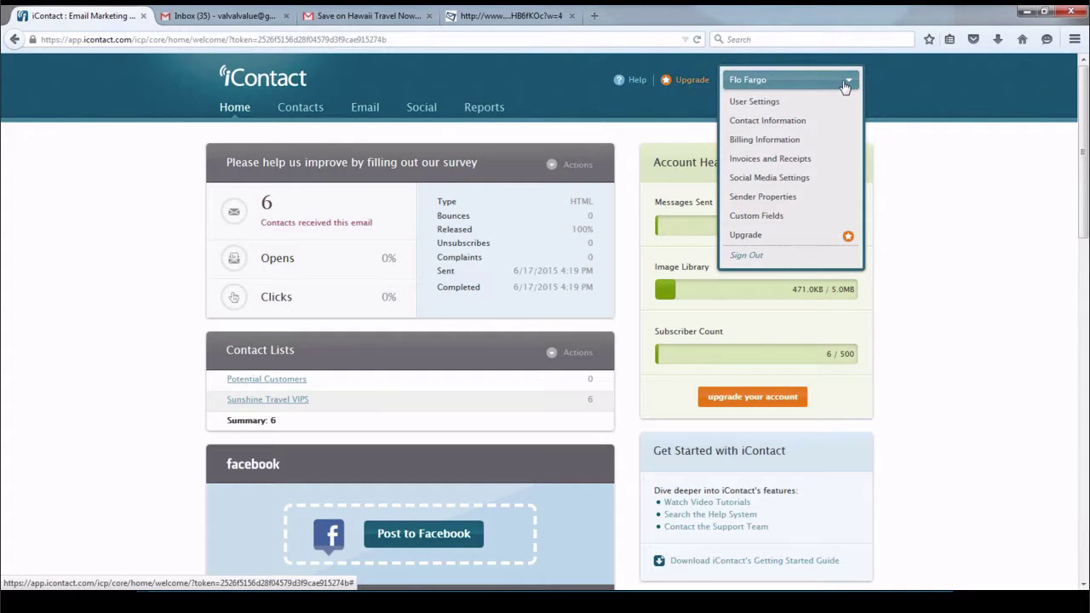
{"action": "left_click", "coordinate": [782, 196]}
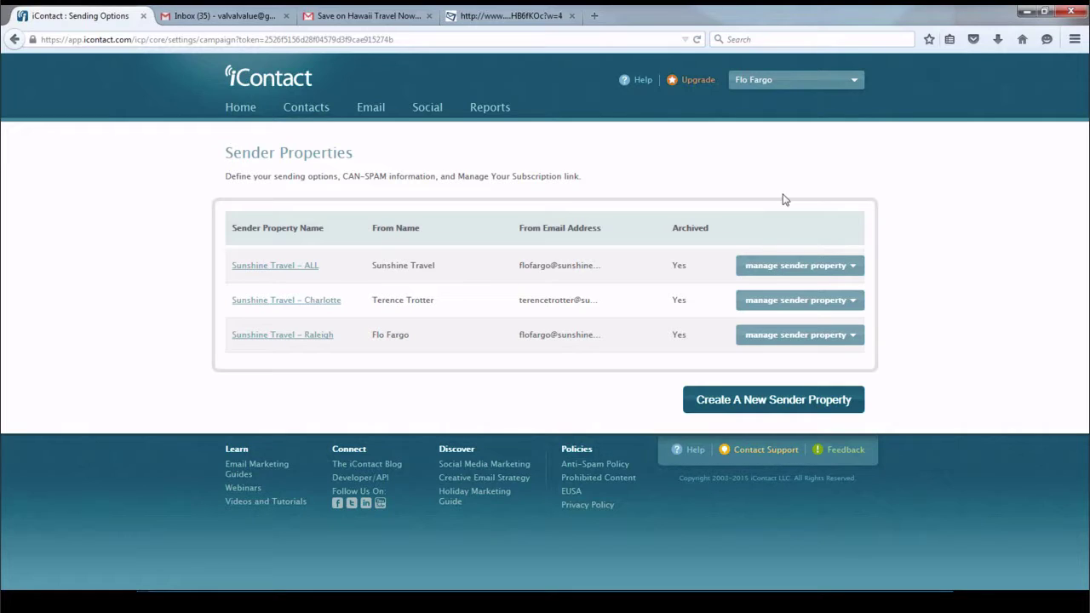
{"action": "left_click", "coordinate": [220, 17]}
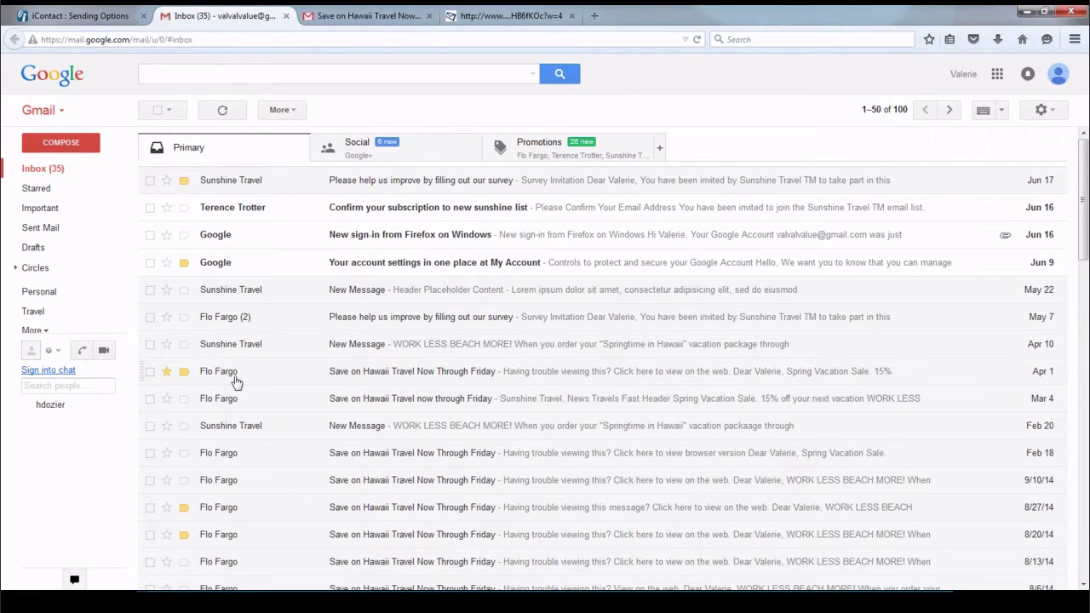
{"action": "mouse_move", "coordinate": [237, 382]}
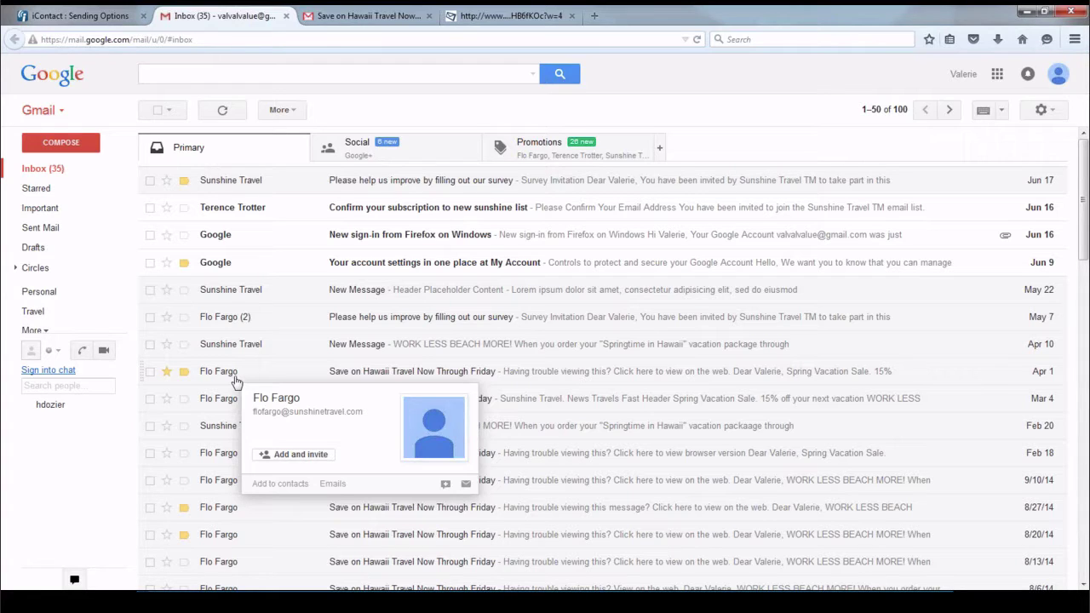
{"action": "left_click", "coordinate": [81, 19]}
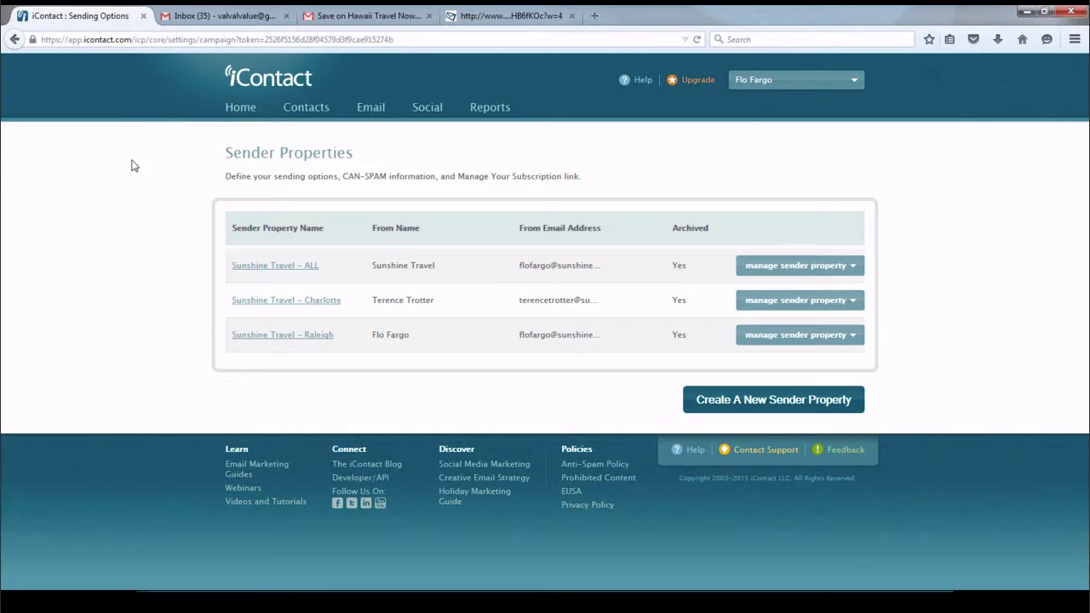
Edit the Sunshine Travel – Charlotte sender property and scroll its form down to Save
{"action": "left_click", "coordinate": [277, 303]}
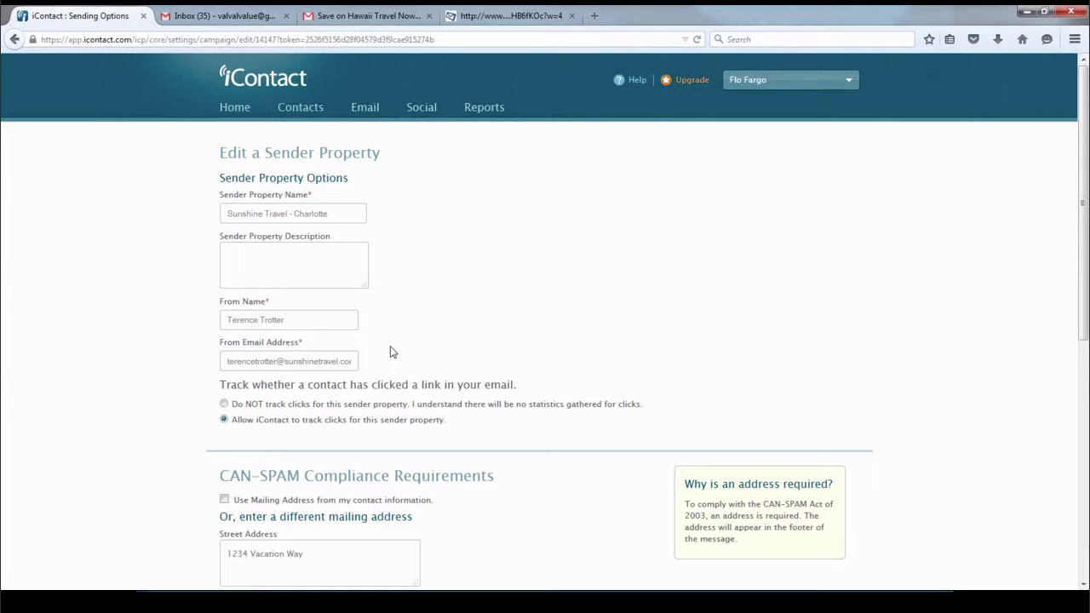
{"action": "scroll", "coordinate": [392, 351], "scroll_direction": "down", "scroll_amount": 3}
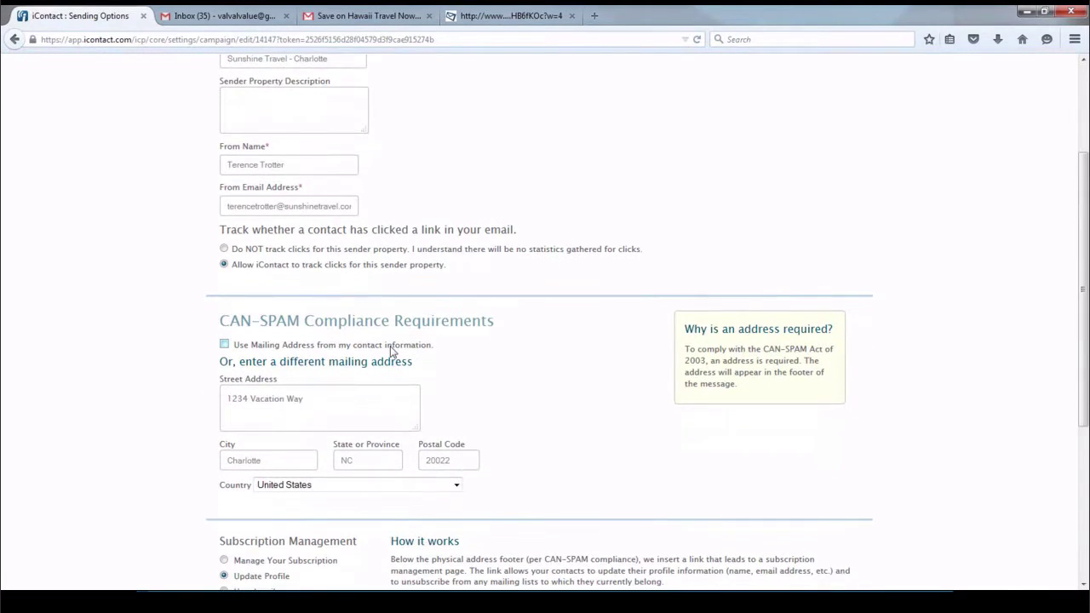
{"action": "scroll", "coordinate": [464, 335], "scroll_direction": "down", "scroll_amount": 2}
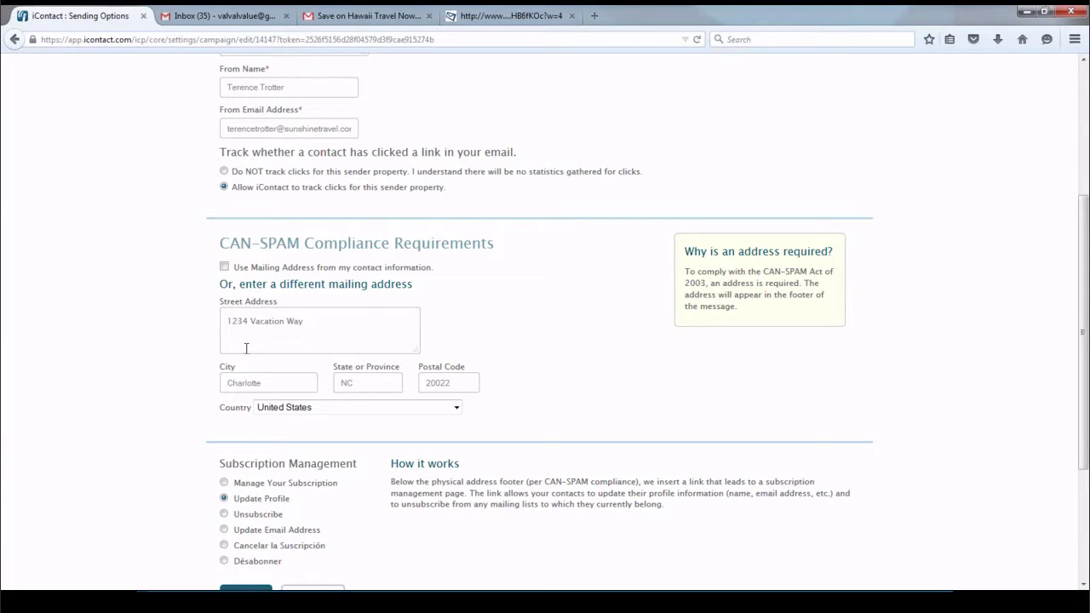
{"action": "scroll", "coordinate": [246, 348], "scroll_direction": "down", "scroll_amount": 3}
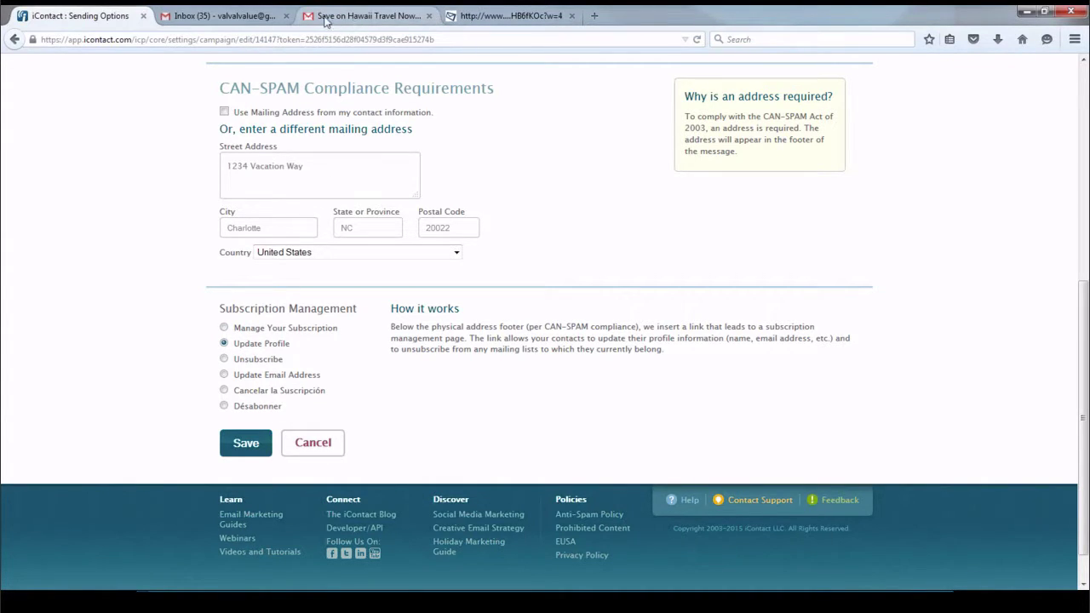
From the Gmail test email, follow the footer's Manage Your Subscription link
{"action": "left_click", "coordinate": [470, 15]}
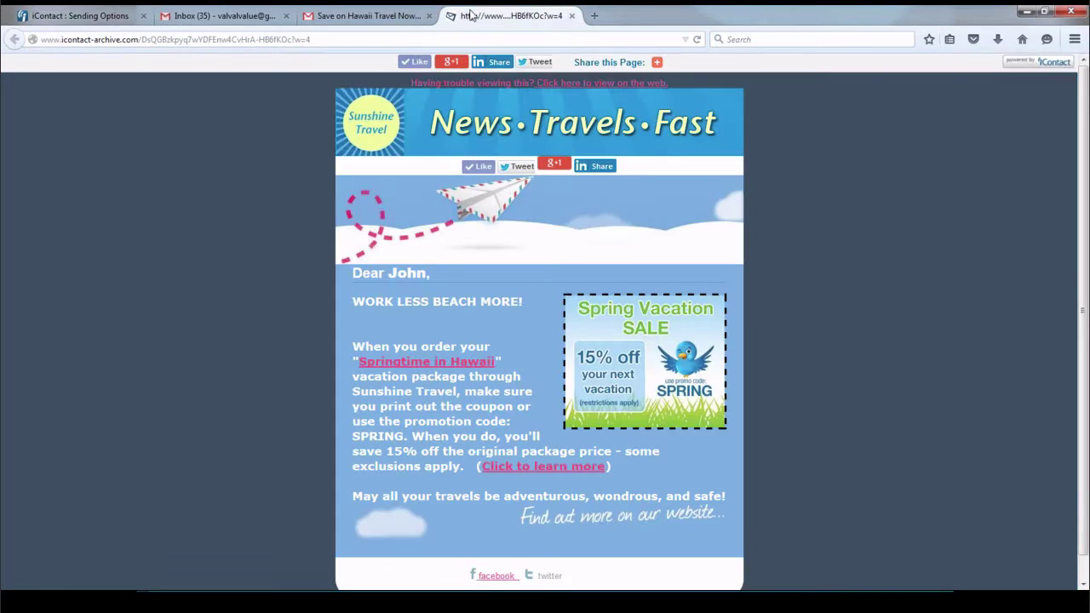
{"action": "left_click", "coordinate": [358, 17]}
{"action": "scroll", "coordinate": [331, 388], "scroll_direction": "down", "scroll_amount": 5}
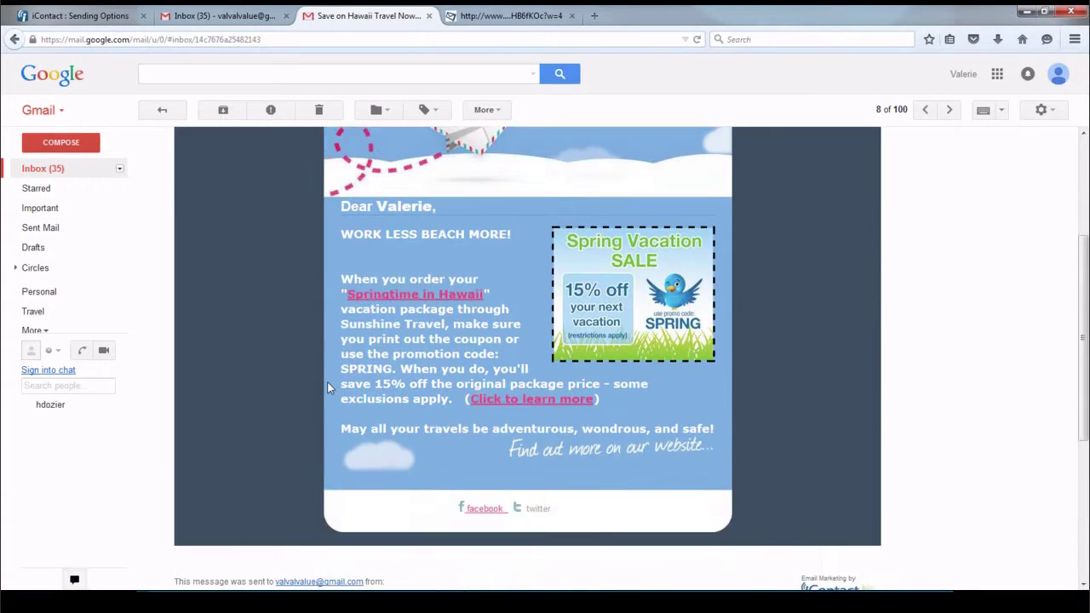
{"action": "left_click", "coordinate": [211, 471]}
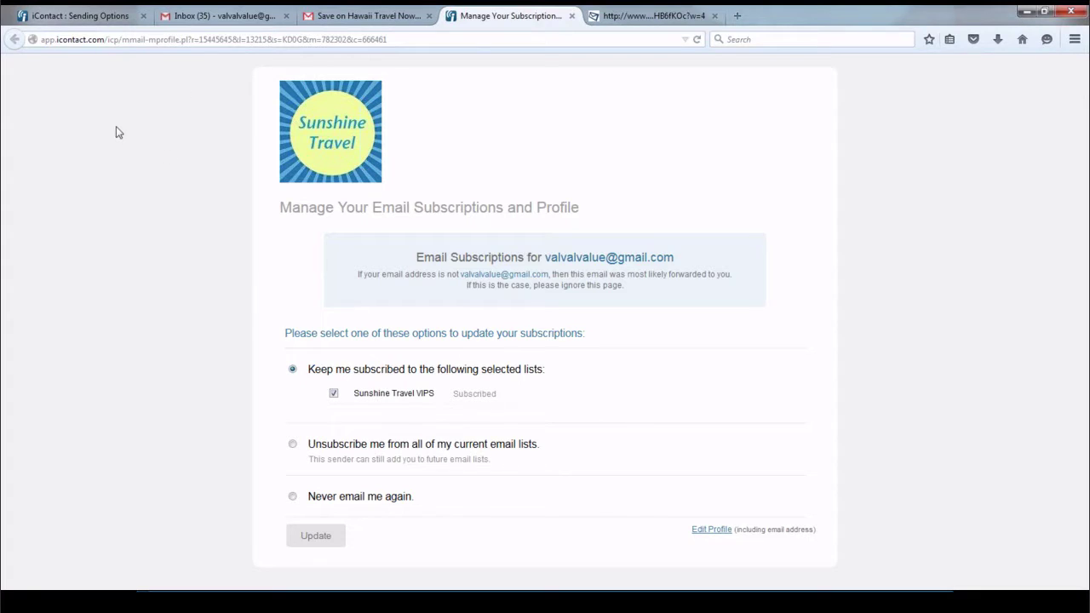
Save the sender property's Sending Options settings and return to the Email overview
{"action": "left_click", "coordinate": [94, 17]}
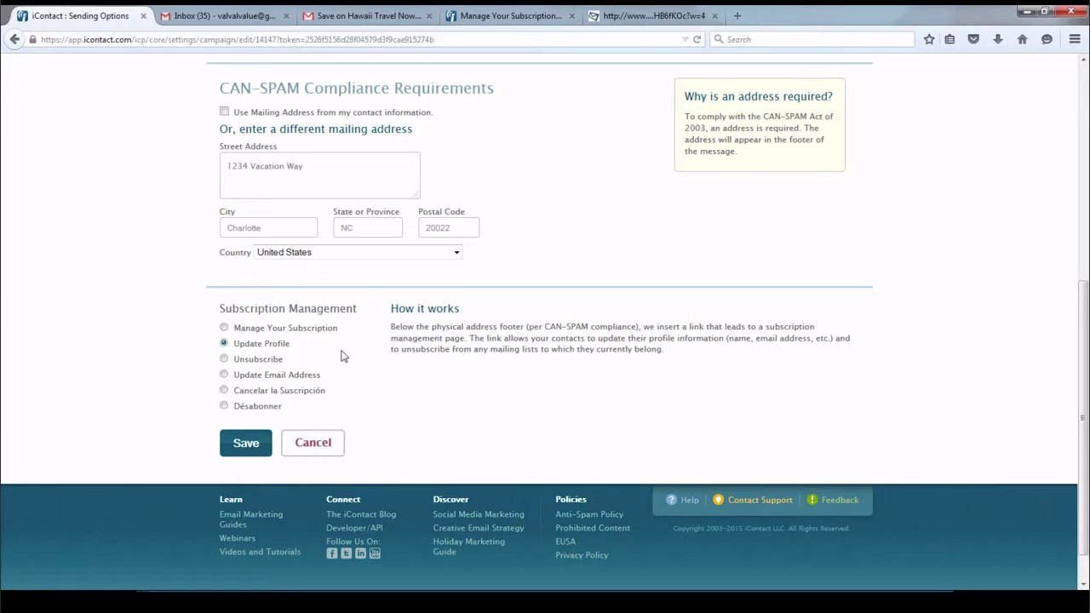
{"action": "left_click", "coordinate": [250, 447]}
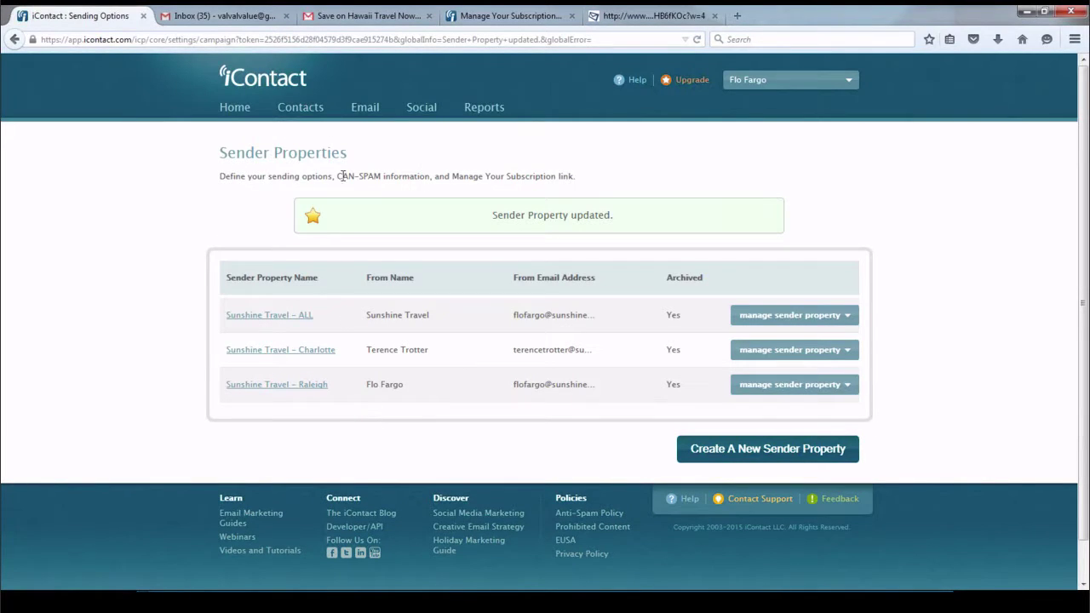
{"action": "left_click", "coordinate": [364, 108]}
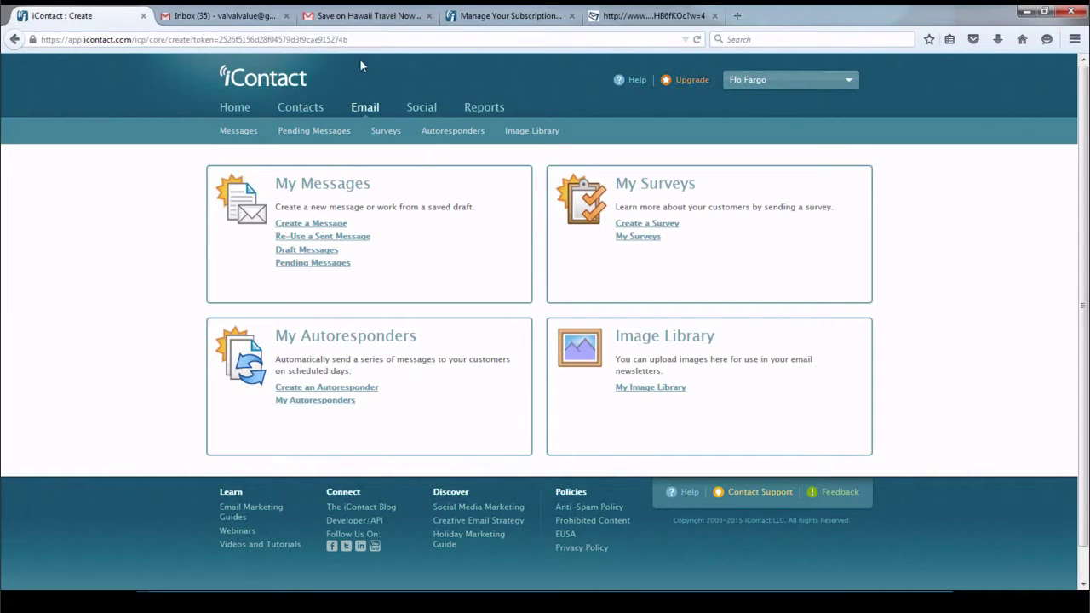
Open the Image Library, showing 19 images and 471 KB of 5,000 KB used
{"action": "left_click", "coordinate": [551, 133]}
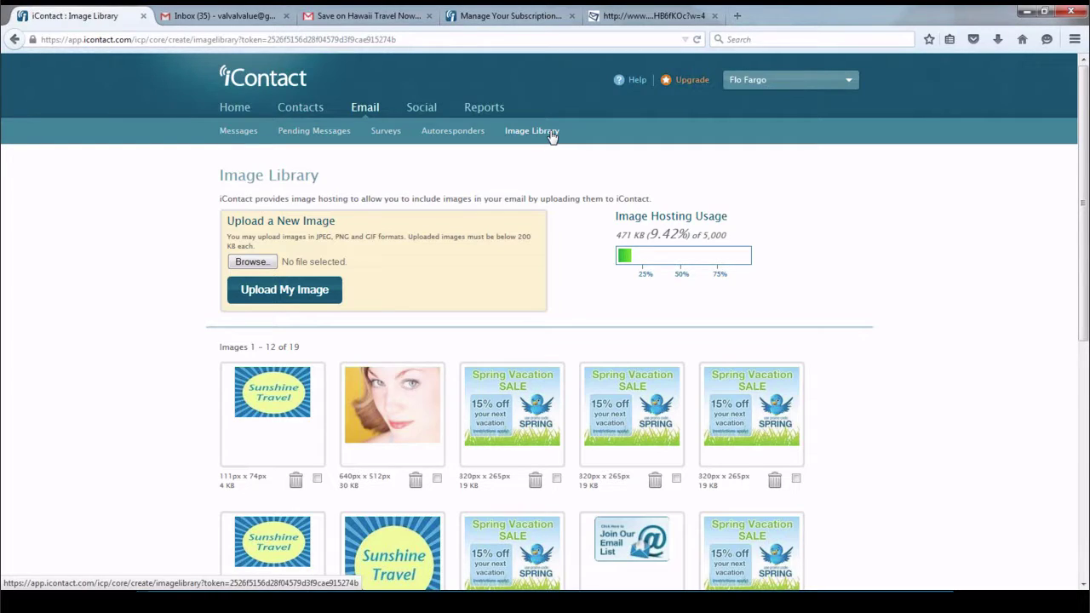
Upload the Sunshine_Logo image file into the Image Library
{"action": "left_click", "coordinate": [251, 262]}
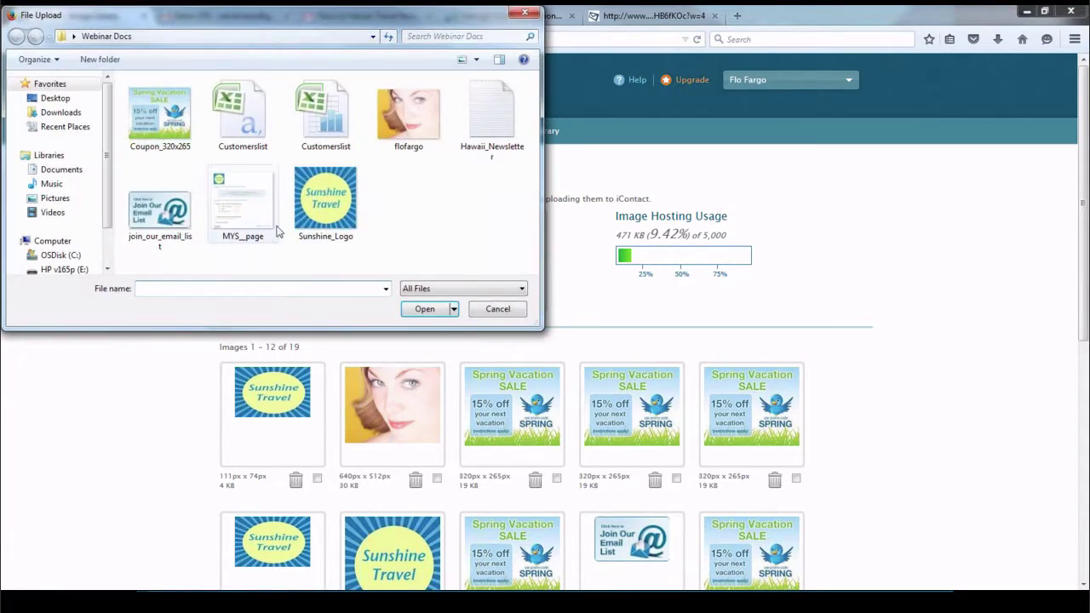
{"action": "left_click", "coordinate": [326, 219]}
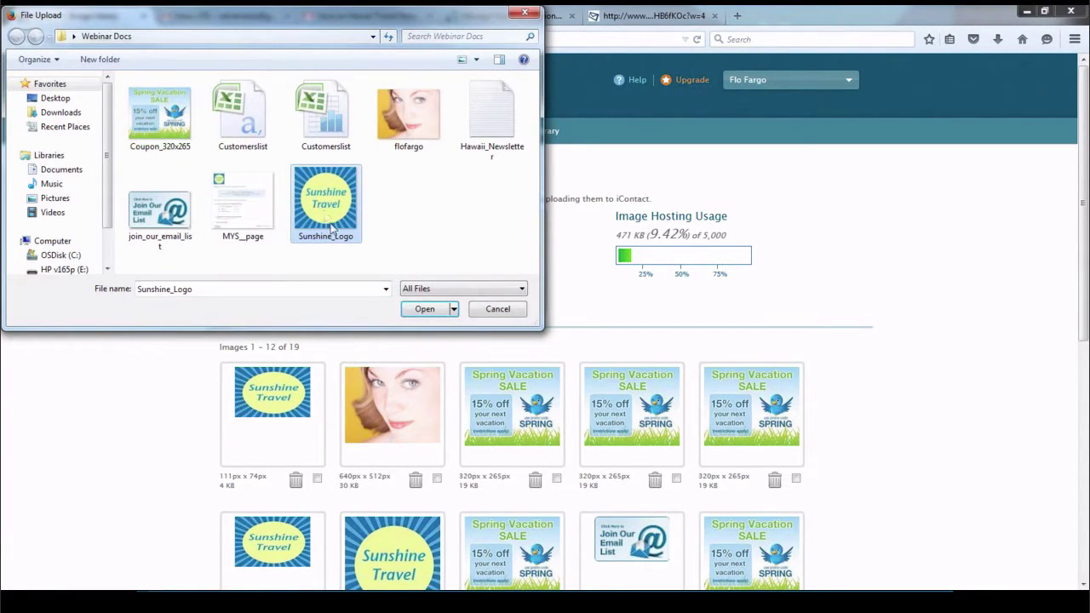
{"action": "left_click", "coordinate": [426, 309]}
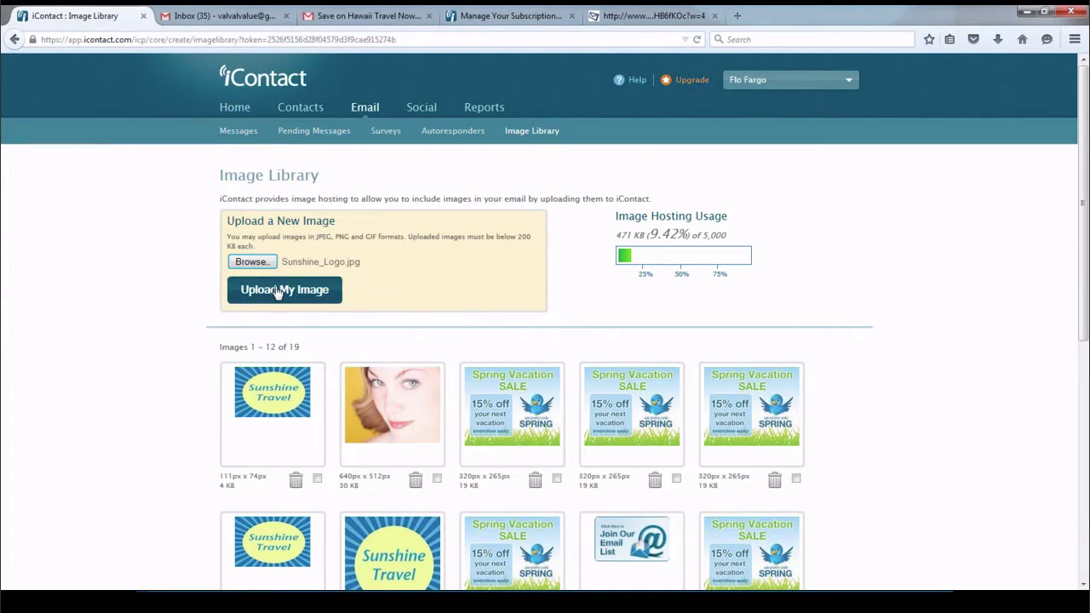
{"action": "left_click", "coordinate": [276, 292]}
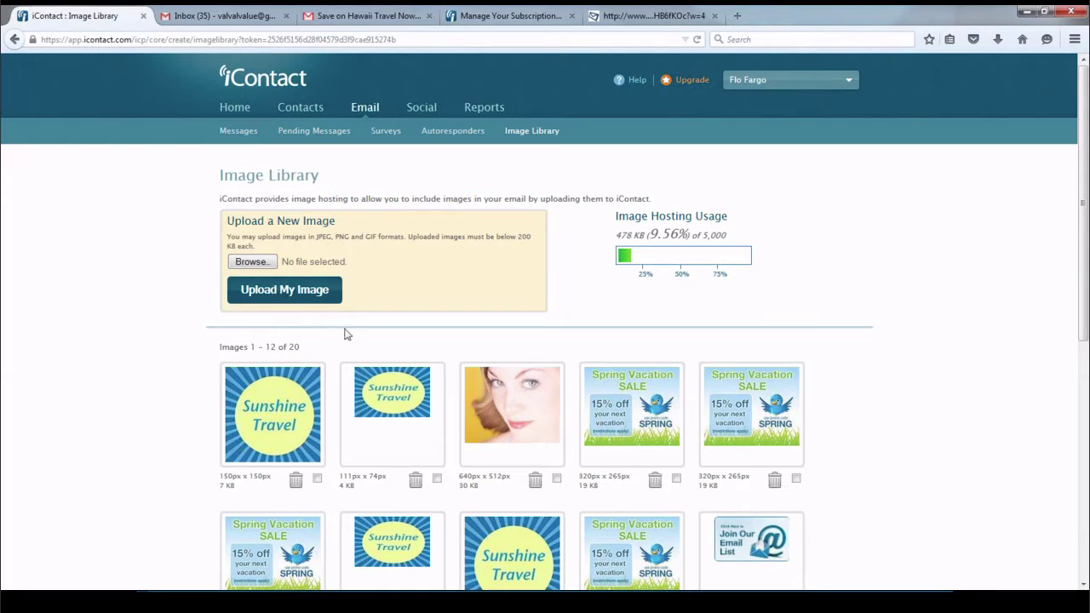
Delete the newly uploaded logo image and go back to the Email overview
{"action": "scroll", "coordinate": [343, 330], "scroll_direction": "down", "scroll_amount": 3}
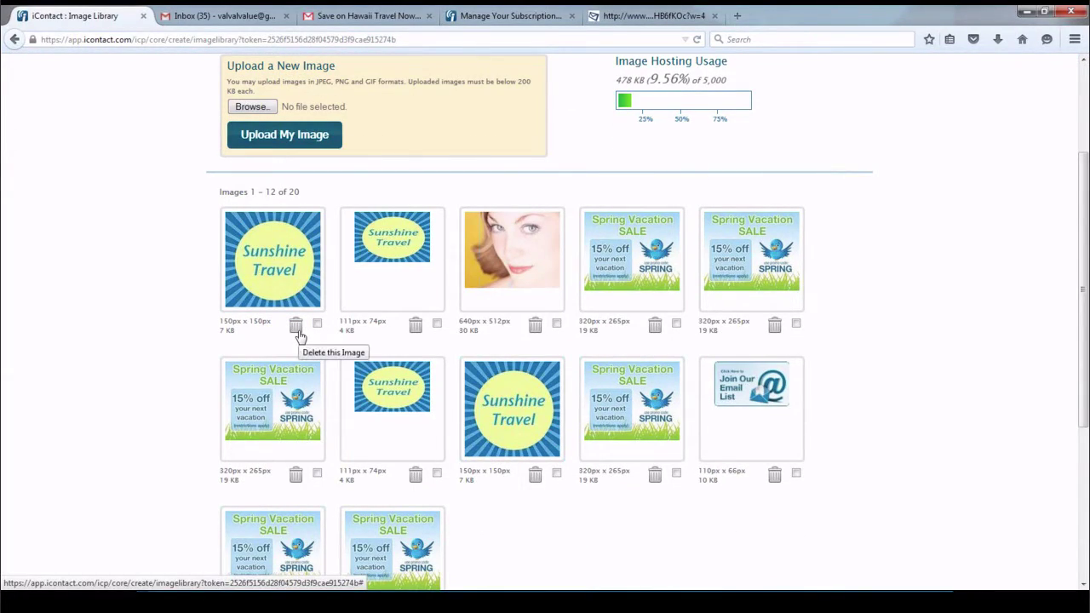
{"action": "left_click", "coordinate": [297, 329]}
{"action": "left_click", "coordinate": [545, 278]}
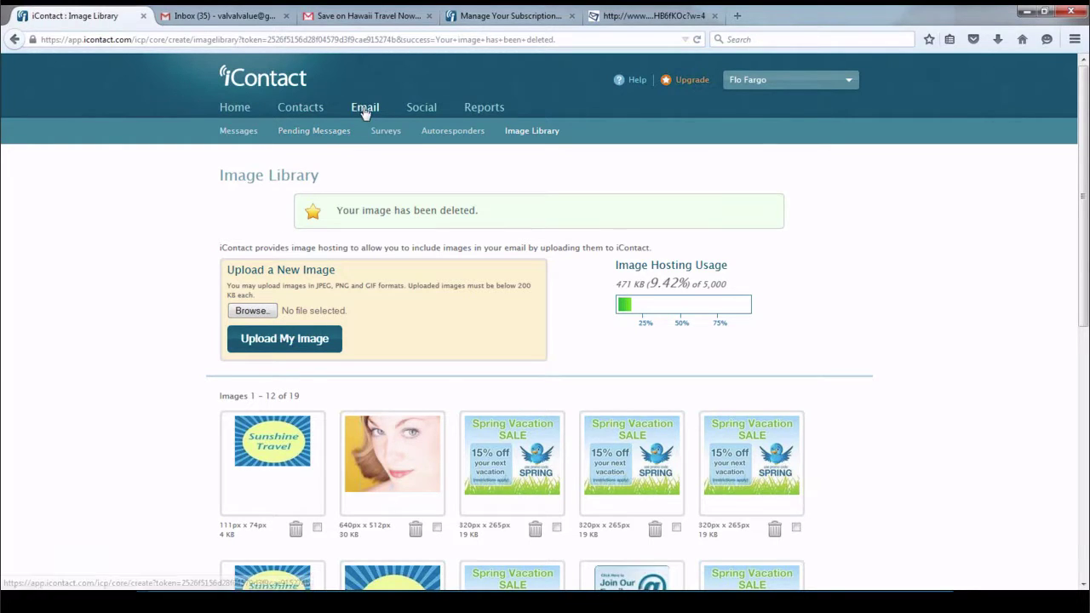
{"action": "left_click", "coordinate": [228, 137]}
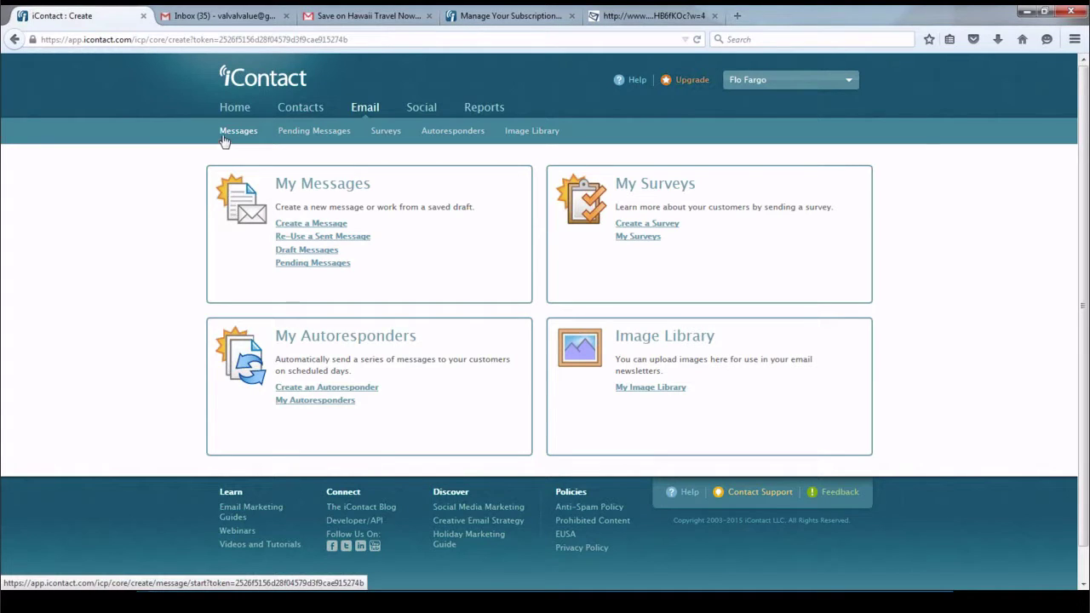
Create a new message using the MessageBuilder template option
{"action": "left_click", "coordinate": [292, 224]}
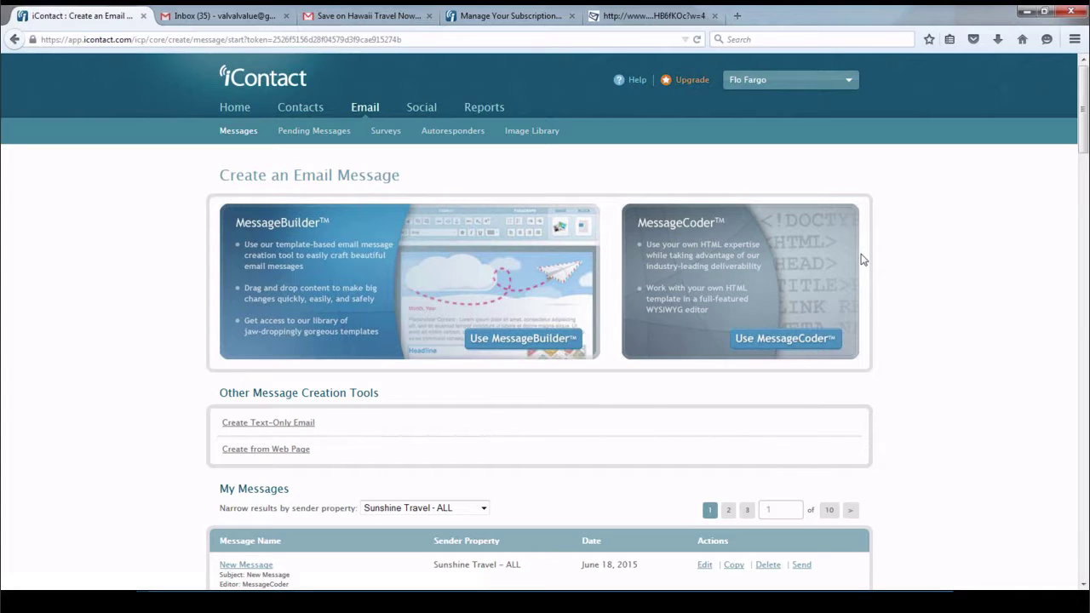
{"action": "scroll", "coordinate": [858, 257], "scroll_direction": "down", "scroll_amount": 2}
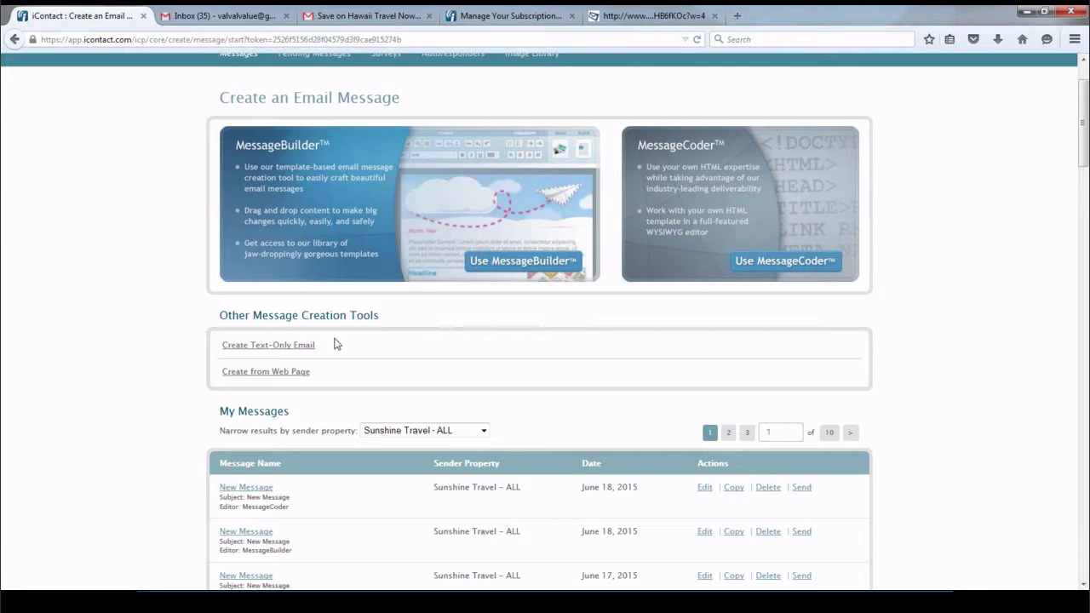
{"action": "left_click", "coordinate": [394, 247]}
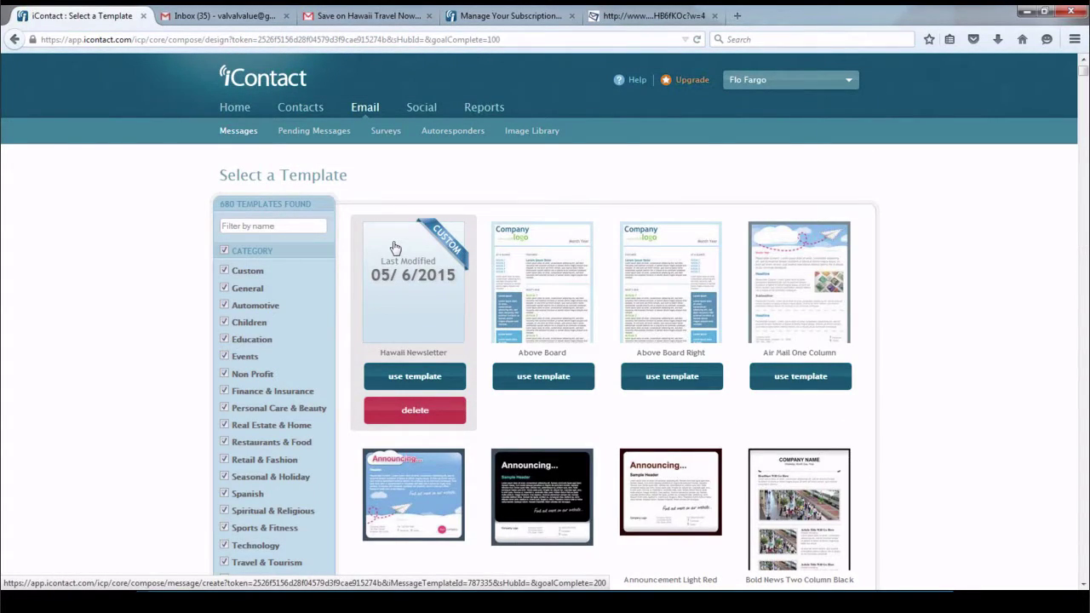
Filter templates to Basic, restore all categories, and choose the Air Mail Postcard template
{"action": "scroll", "coordinate": [394, 247], "scroll_direction": "down", "scroll_amount": 2}
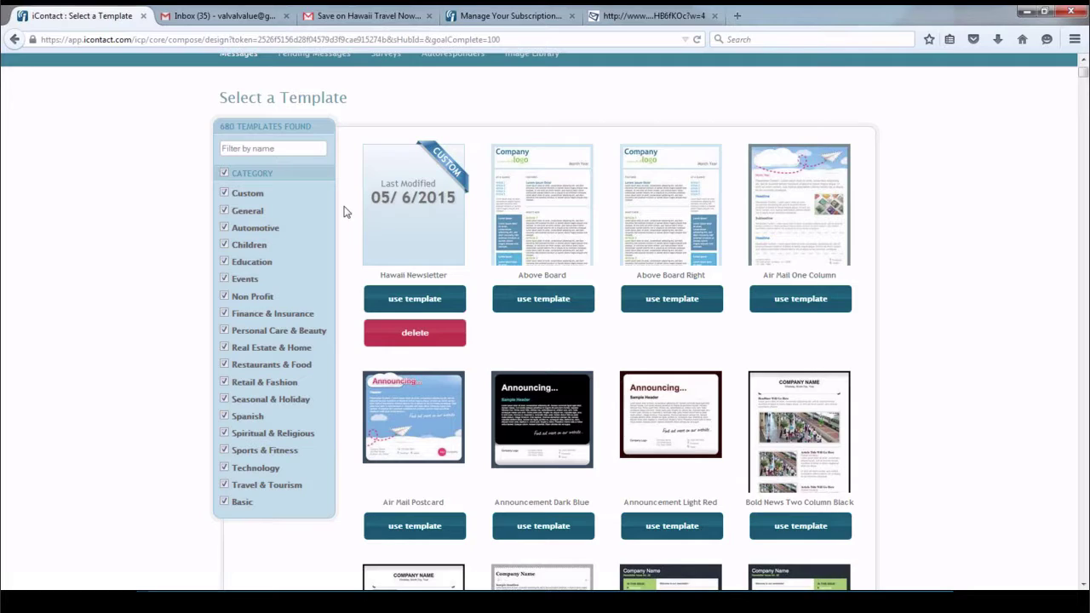
{"action": "left_click", "coordinate": [225, 173]}
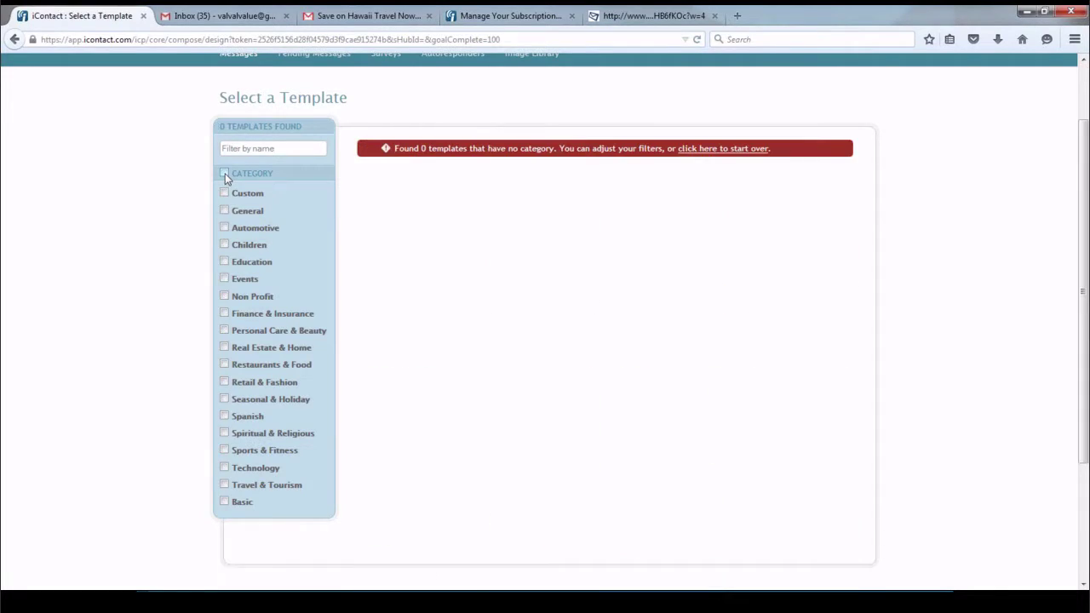
{"action": "left_click", "coordinate": [225, 502]}
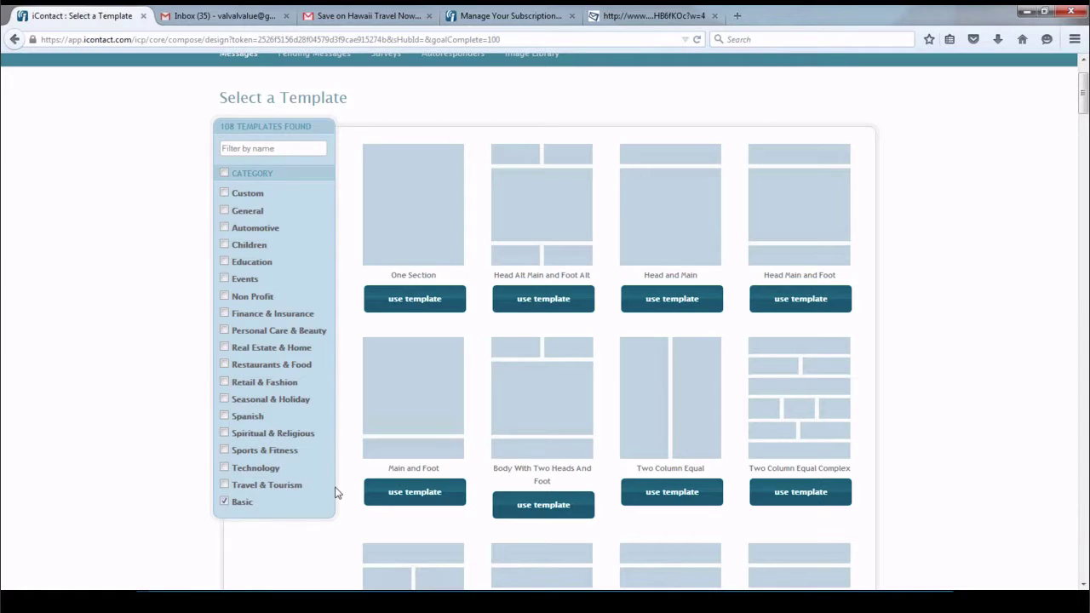
{"action": "left_click", "coordinate": [225, 174]}
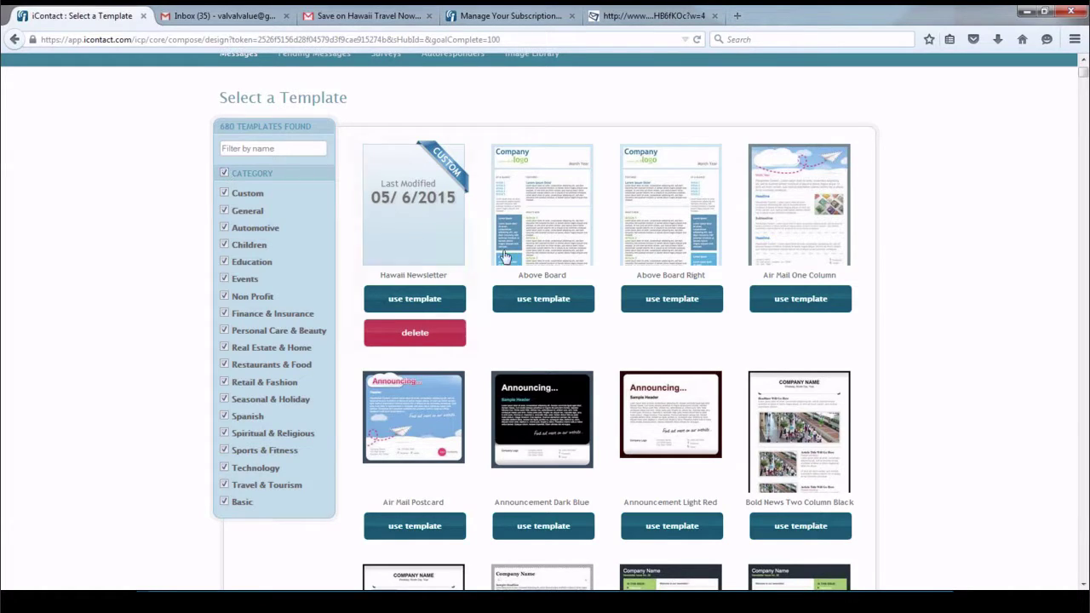
{"action": "mouse_move", "coordinate": [529, 255]}
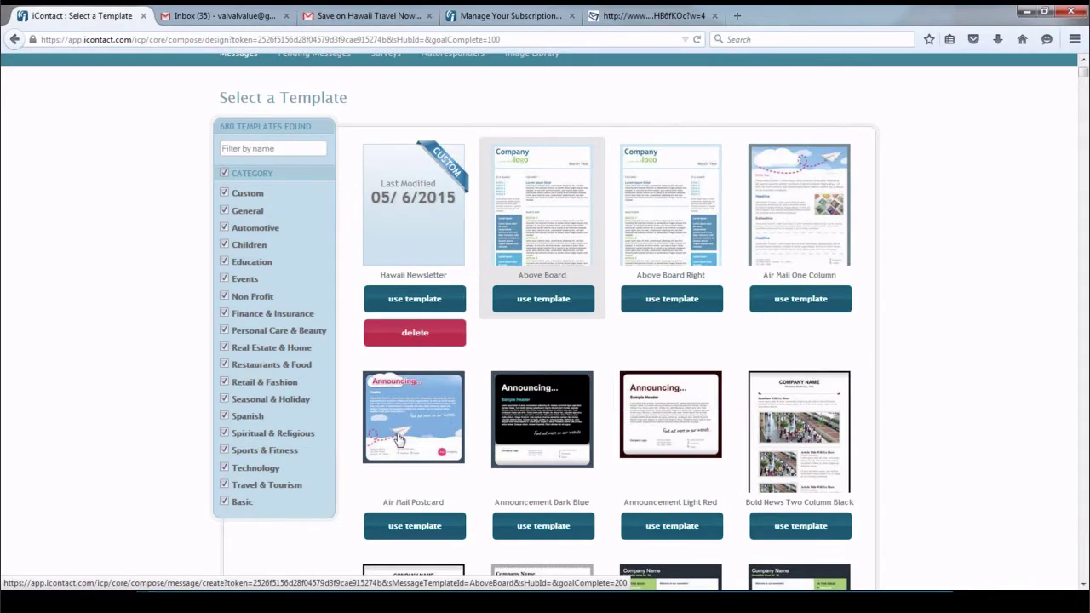
{"action": "mouse_move", "coordinate": [414, 425]}
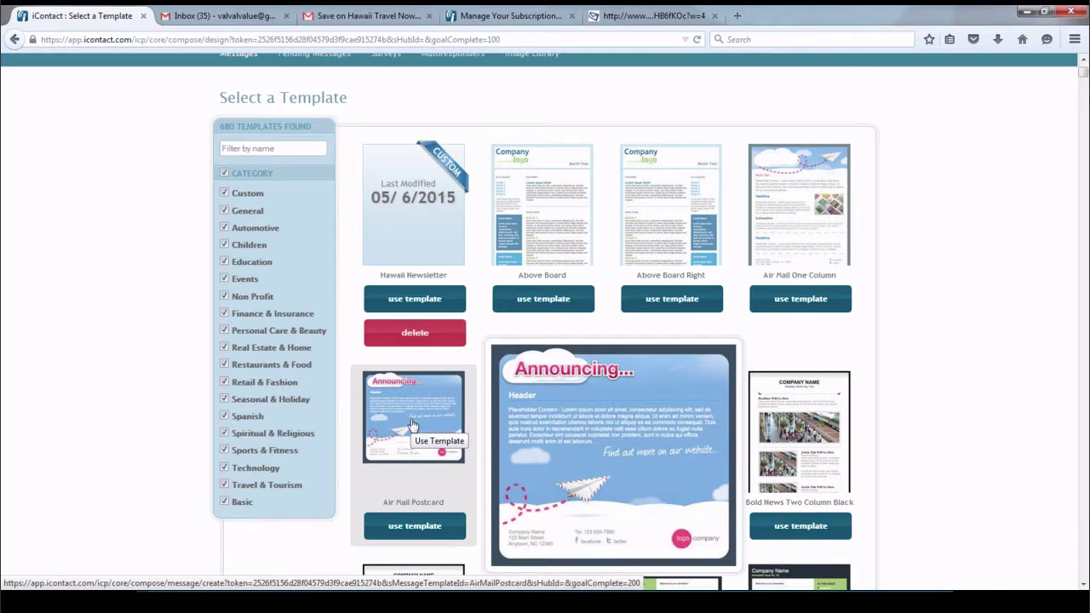
{"action": "left_click", "coordinate": [411, 424]}
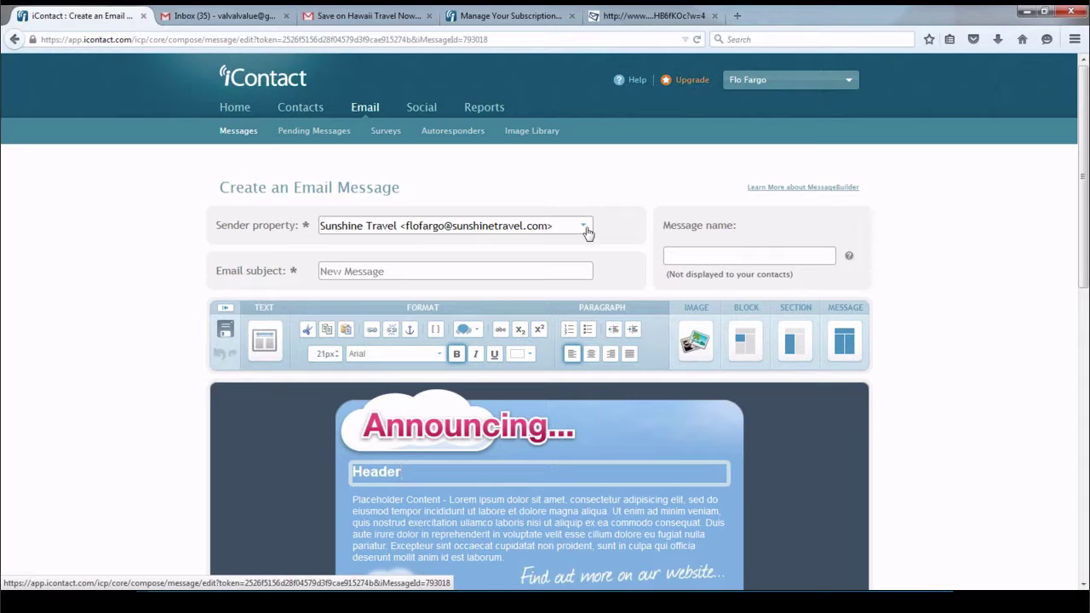
Send from Sunshine Travel – Raleigh with subject 'Save on Hawaii Travel Now Through Friday'
{"action": "left_click", "coordinate": [584, 226]}
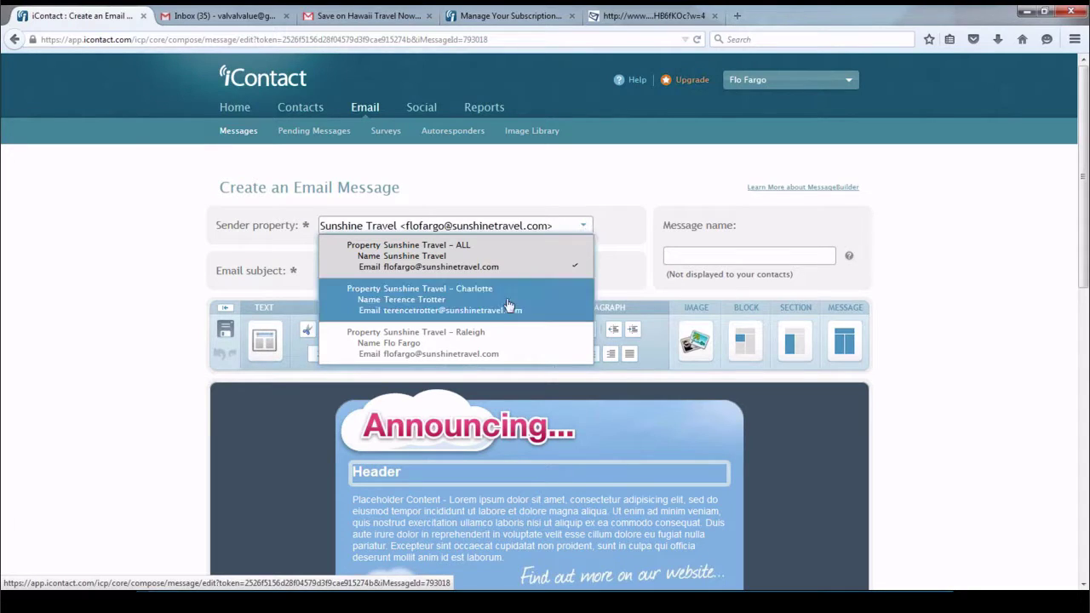
{"action": "left_click", "coordinate": [492, 343]}
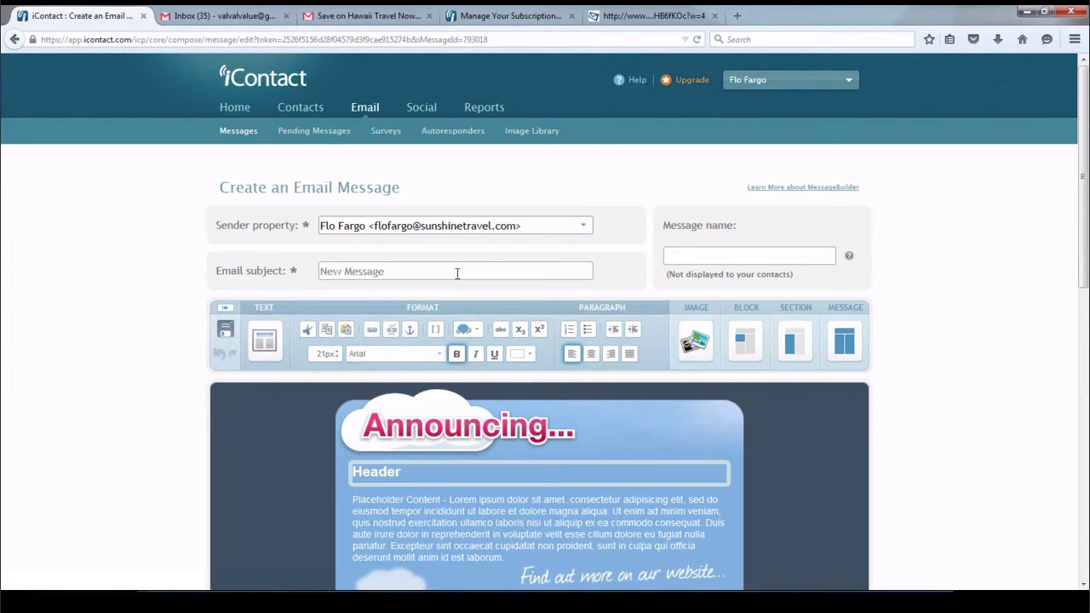
{"action": "left_click", "coordinate": [299, 267]}
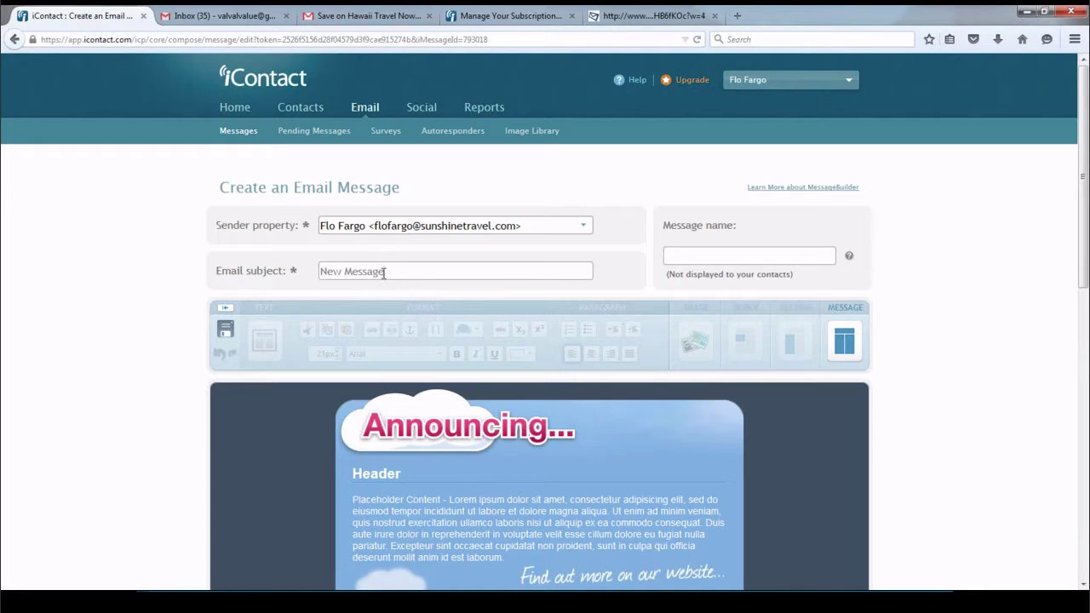
{"action": "left_click_drag", "start_coordinate": [385, 271], "coordinate": [278, 272]}
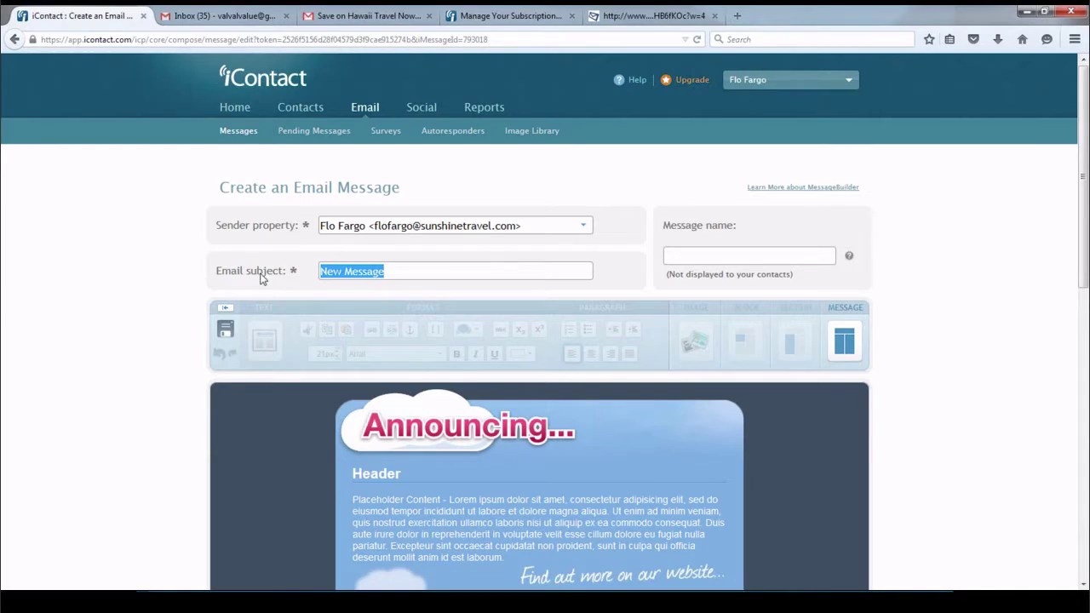
{"action": "type", "text": "s"}
{"action": "key", "text": "Down"}
{"action": "key", "text": "Return"}
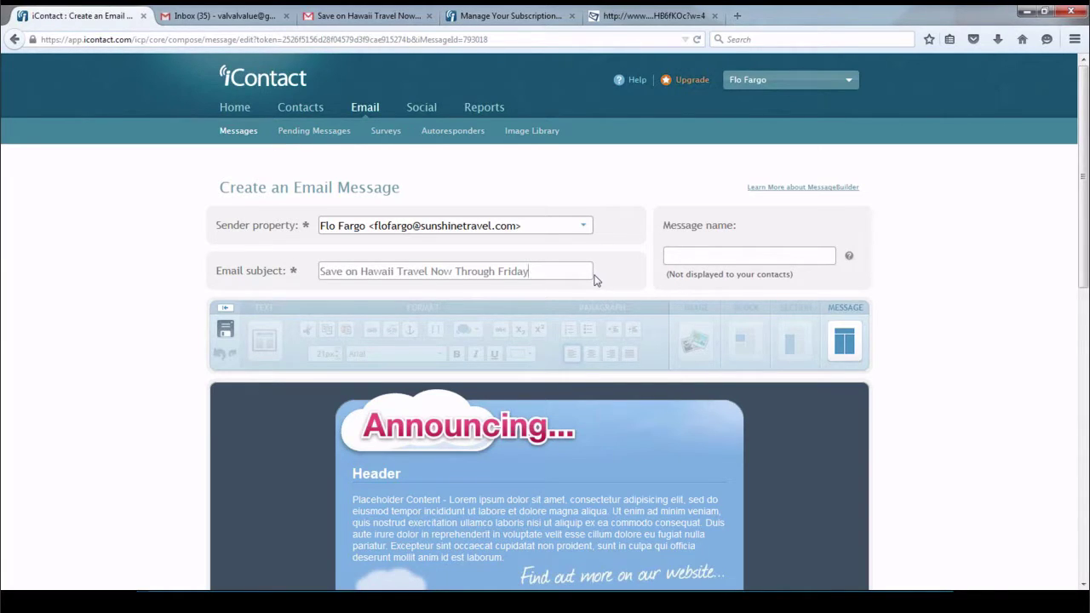
Name the message 'Hawaii Offer'
{"action": "left_click", "coordinate": [721, 255]}
{"action": "type", "text": "Ha"}
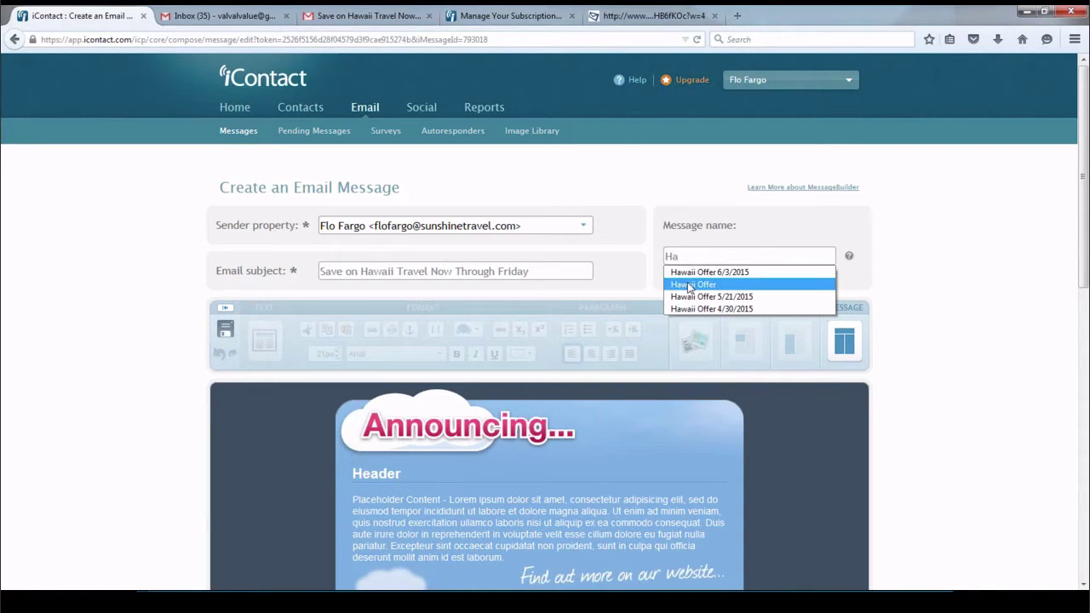
{"action": "left_click", "coordinate": [692, 285]}
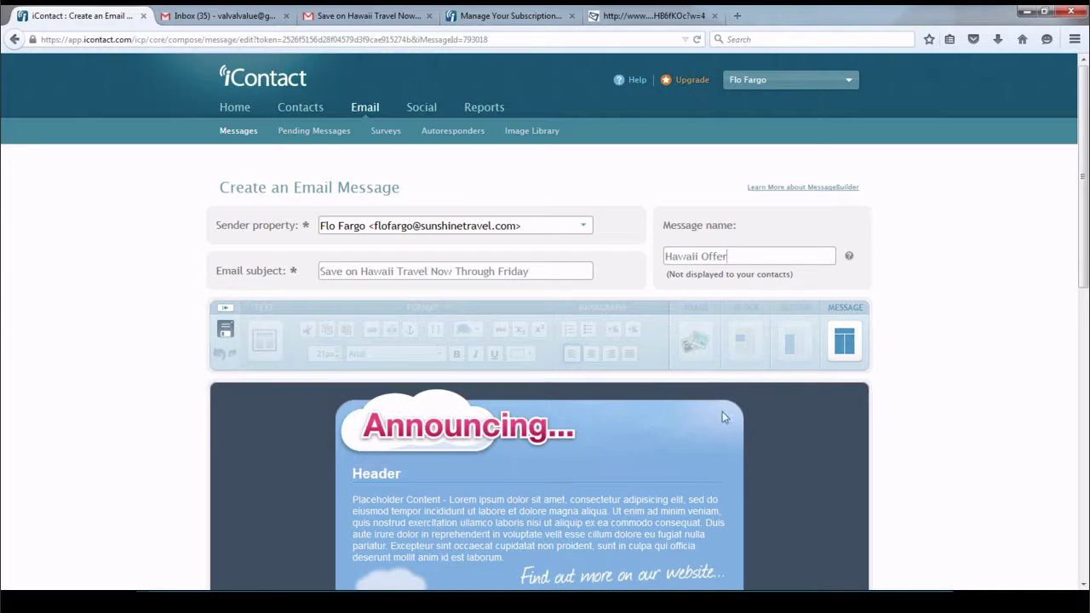
Move the 'Find out more on our website' banner above the placeholder body text
{"action": "scroll", "coordinate": [997, 365], "scroll_direction": "down", "scroll_amount": 4}
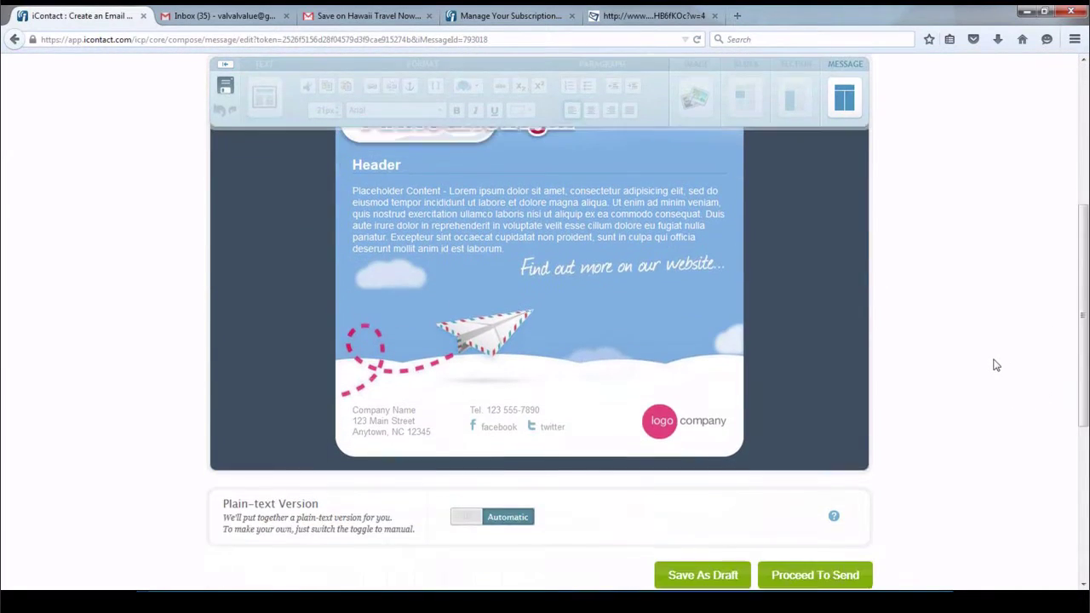
{"action": "scroll", "coordinate": [609, 206], "scroll_direction": "up", "scroll_amount": 1}
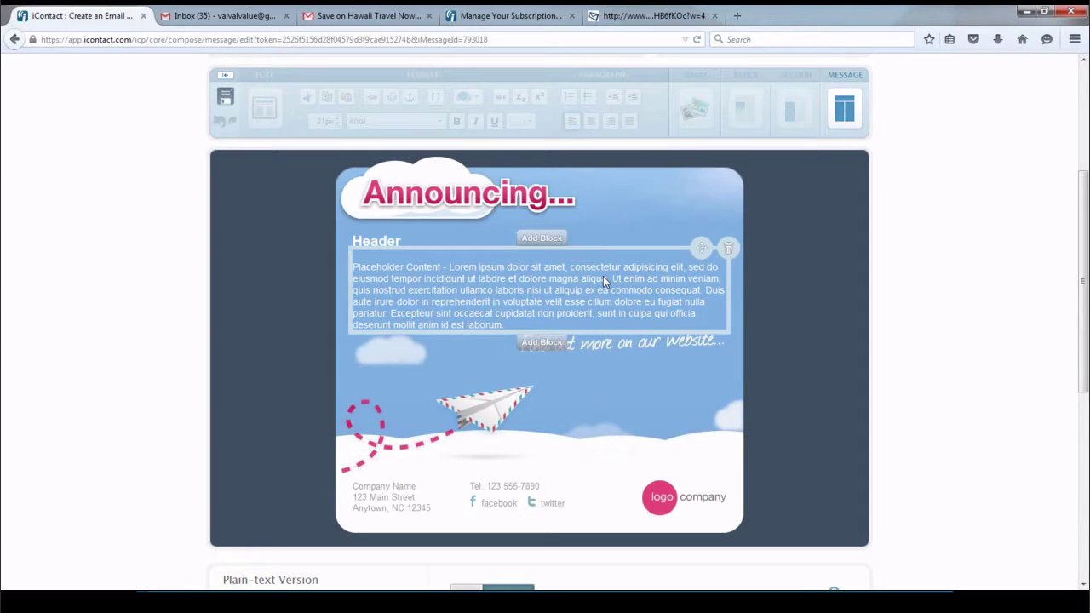
{"action": "left_click", "coordinate": [541, 342]}
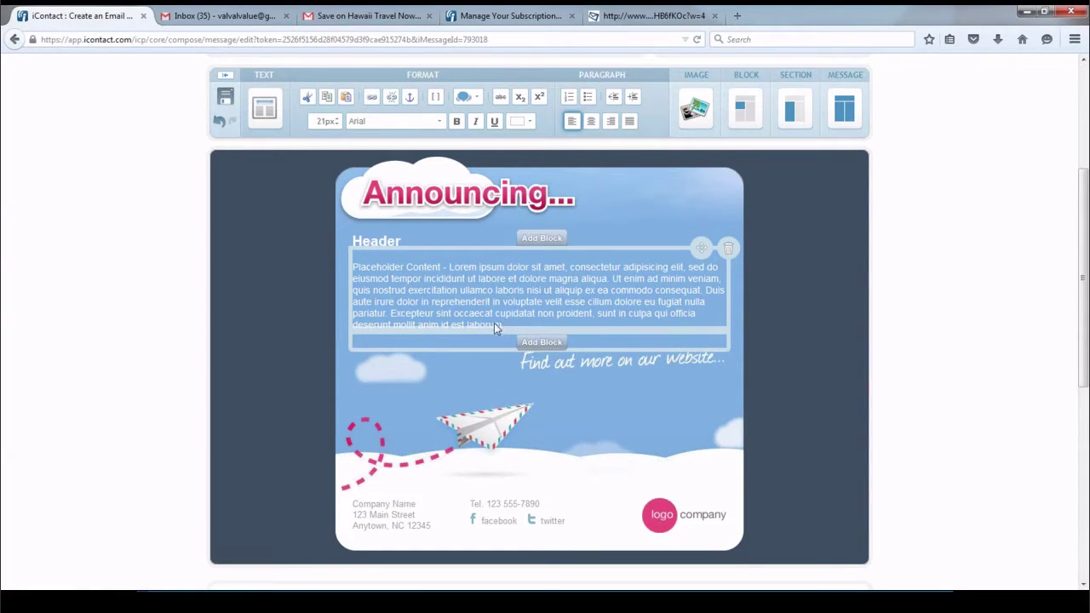
{"action": "left_click", "coordinate": [439, 285]}
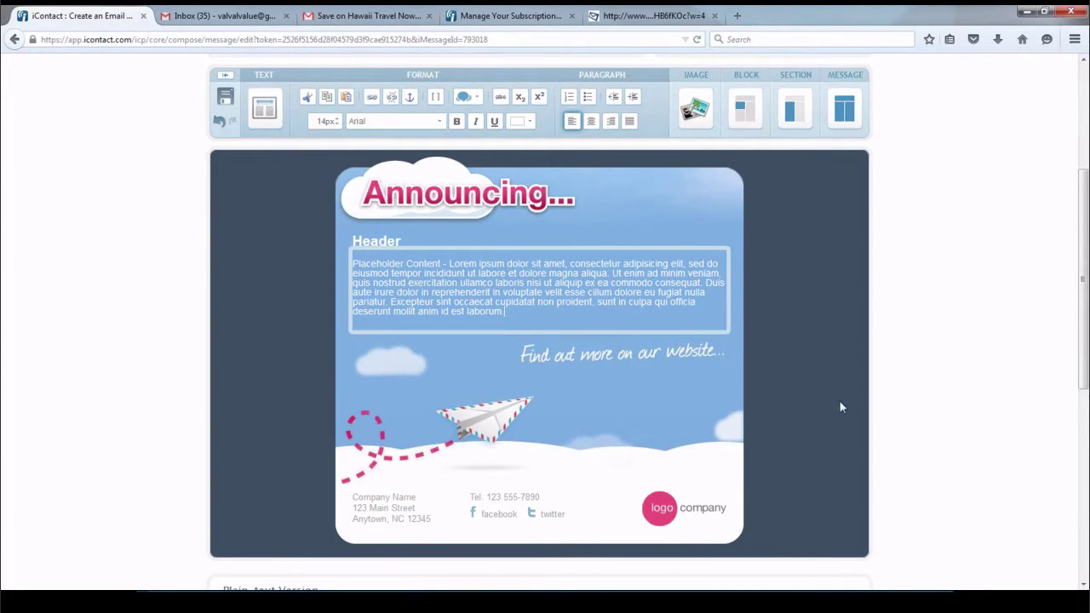
{"action": "left_click", "coordinate": [938, 400]}
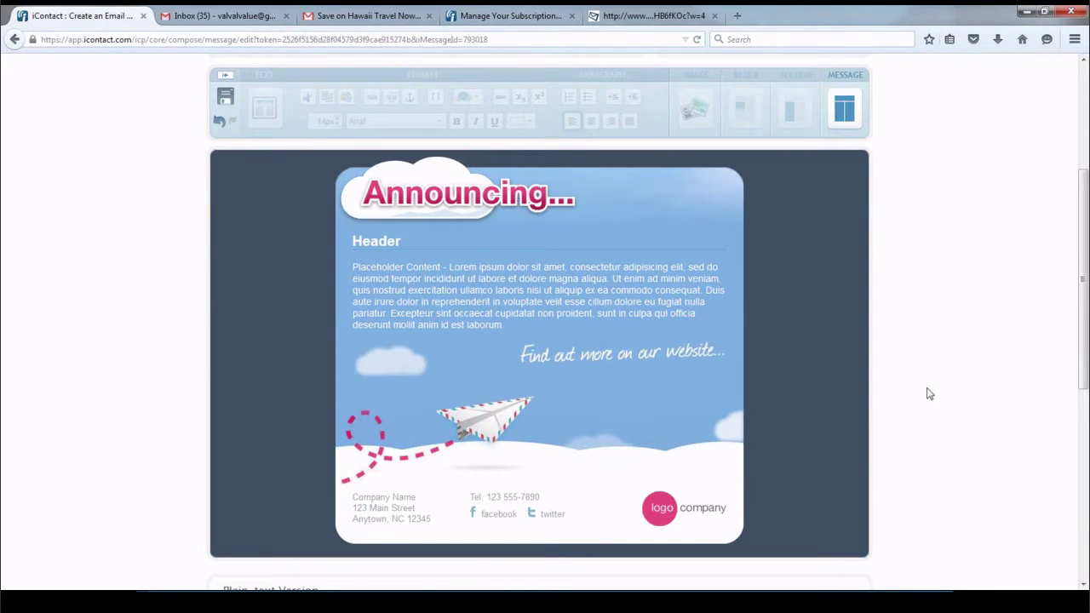
{"action": "mouse_move", "coordinate": [622, 364]}
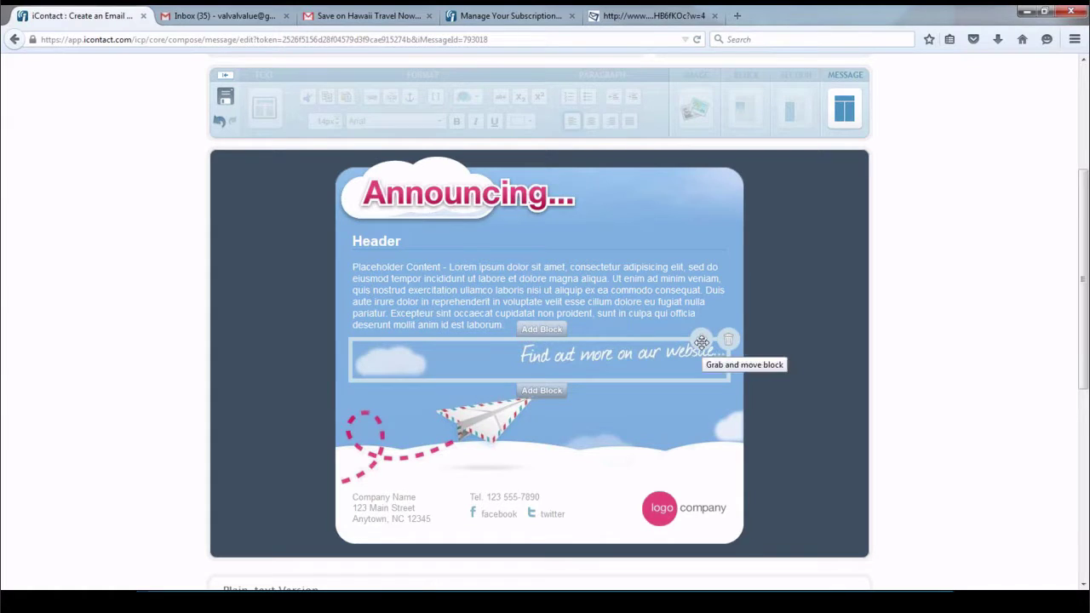
{"action": "left_click_drag", "start_coordinate": [700, 339], "coordinate": [692, 260]}
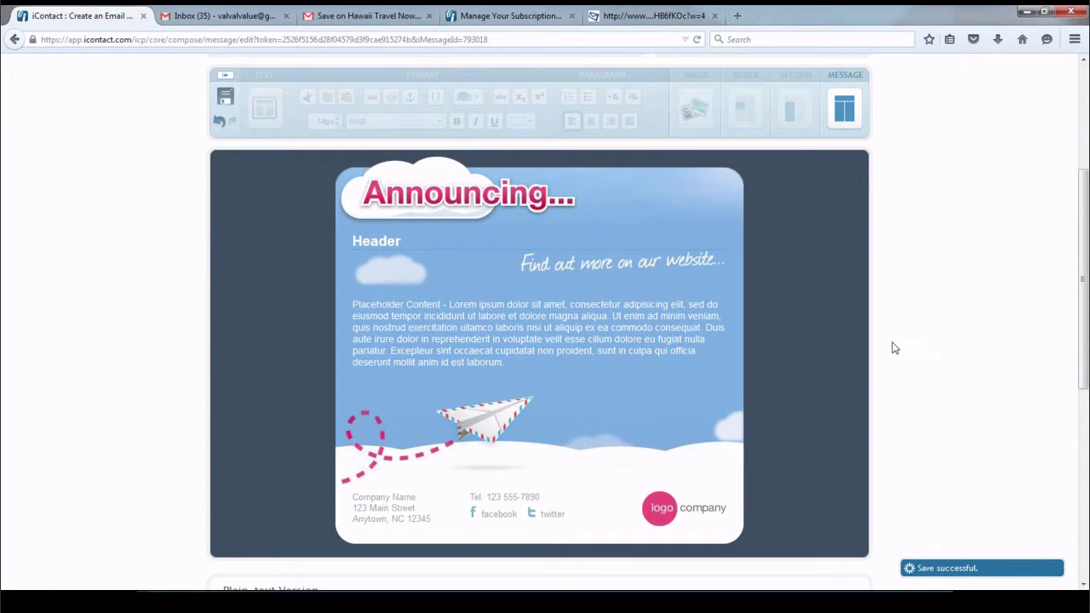
Delete the paper-plane image block and confirm the removal
{"action": "mouse_move", "coordinate": [718, 353]}
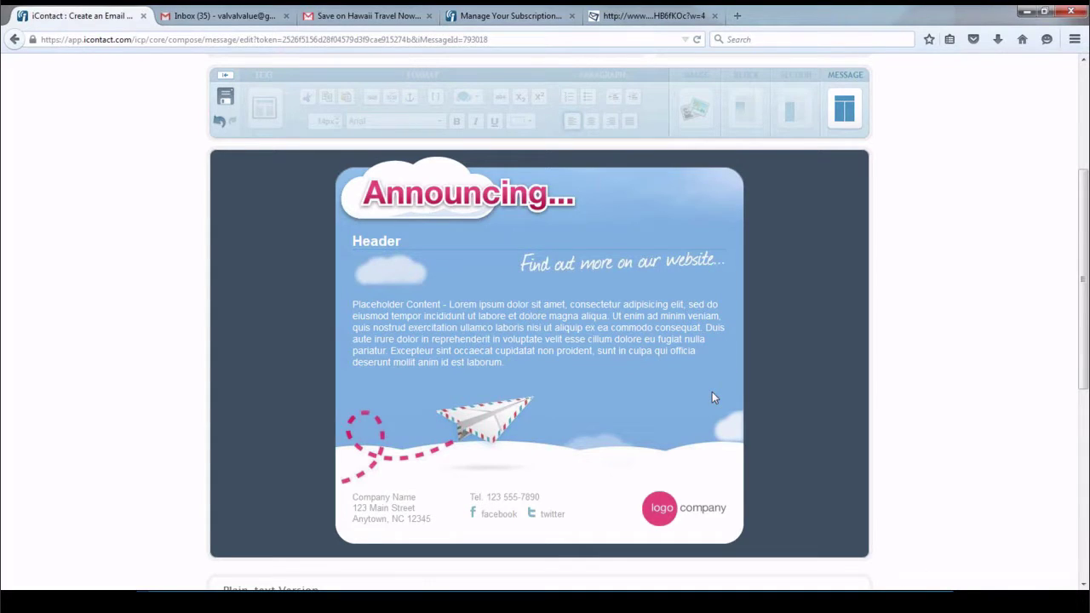
{"action": "mouse_move", "coordinate": [708, 412]}
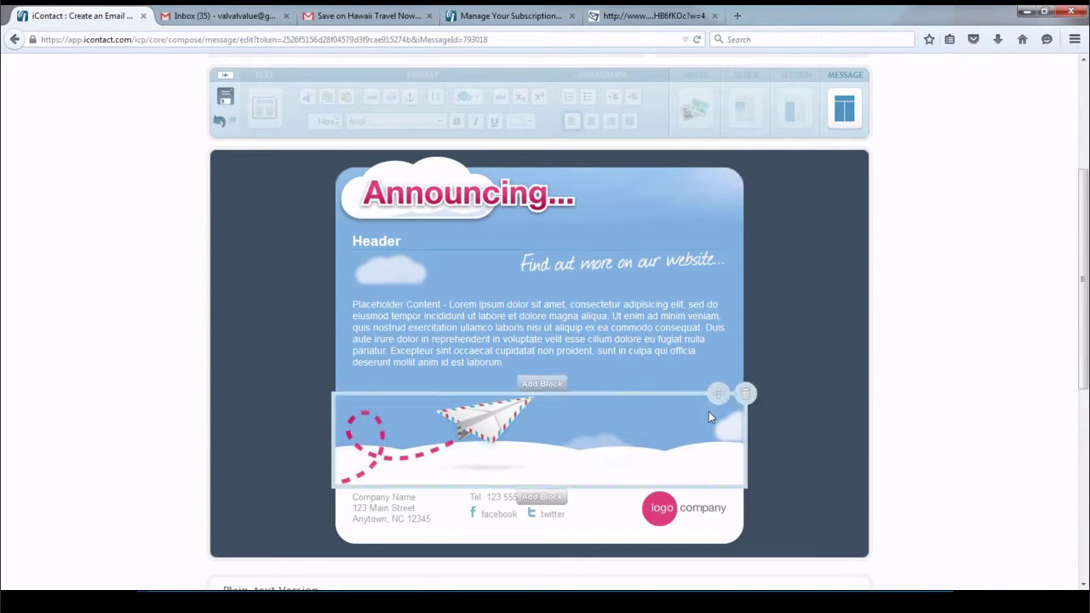
{"action": "left_click", "coordinate": [747, 395]}
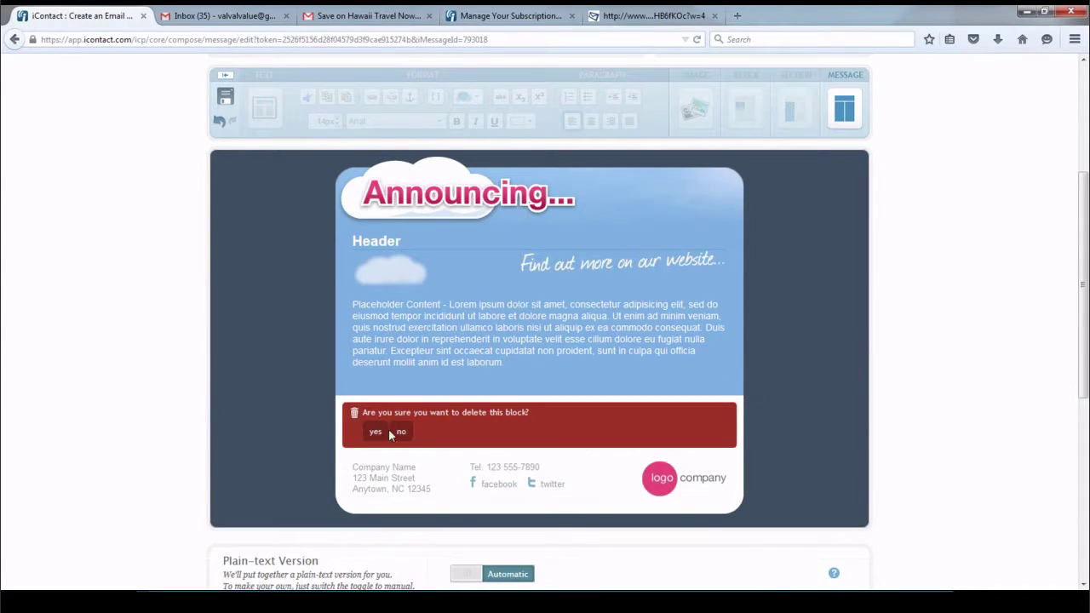
{"action": "left_click", "coordinate": [379, 437]}
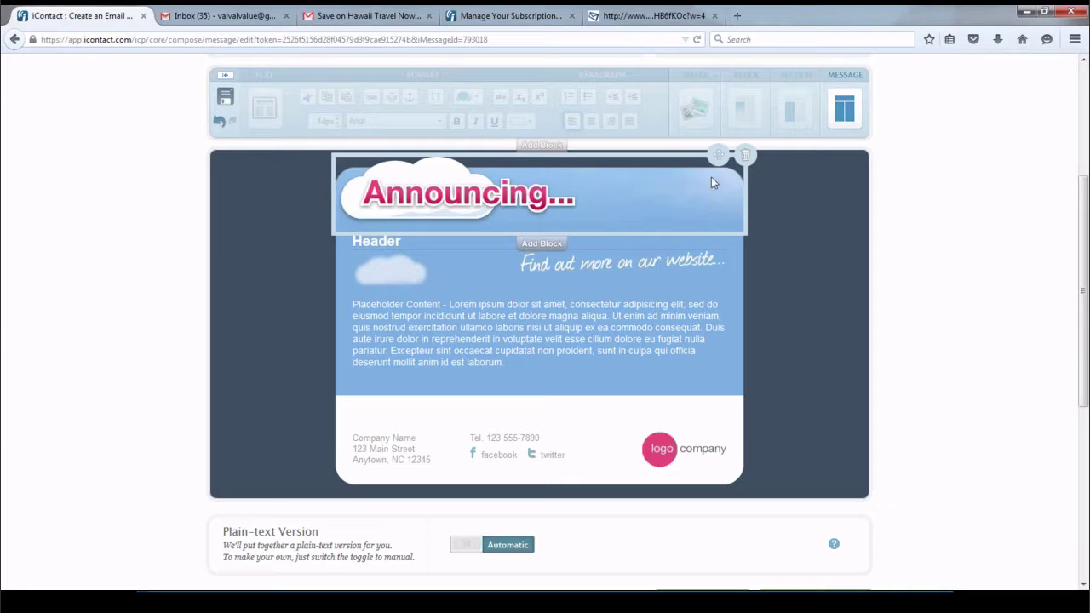
Swap the Announcing header image for the Sunshine Travel 'News Travels Fast' banner from the Image Library
{"action": "scroll", "coordinate": [907, 173], "scroll_direction": "up", "scroll_amount": 2}
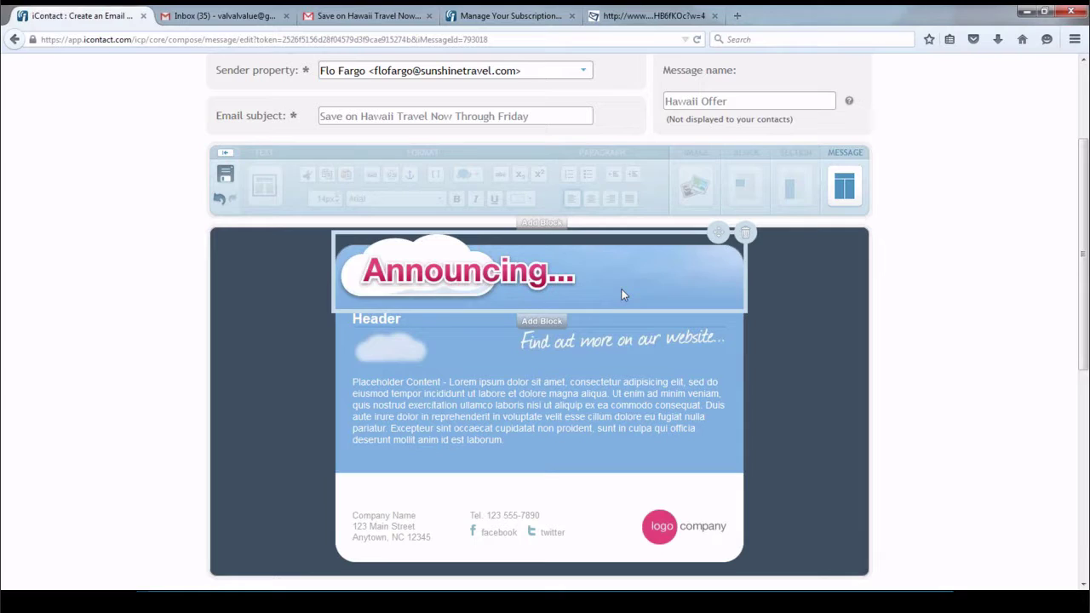
{"action": "left_click", "coordinate": [621, 296]}
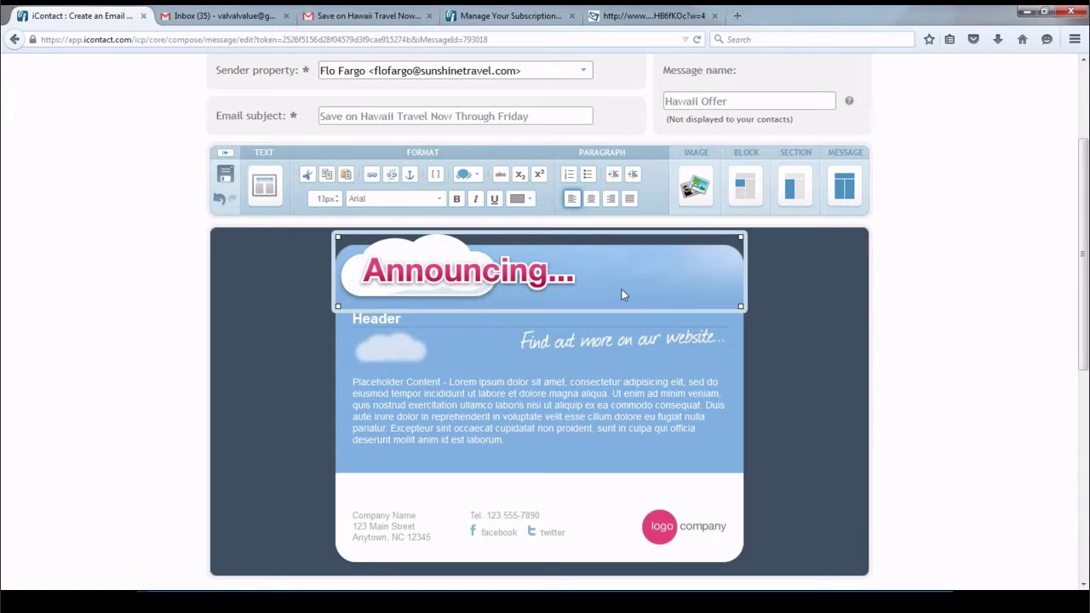
{"action": "left_click", "coordinate": [696, 185]}
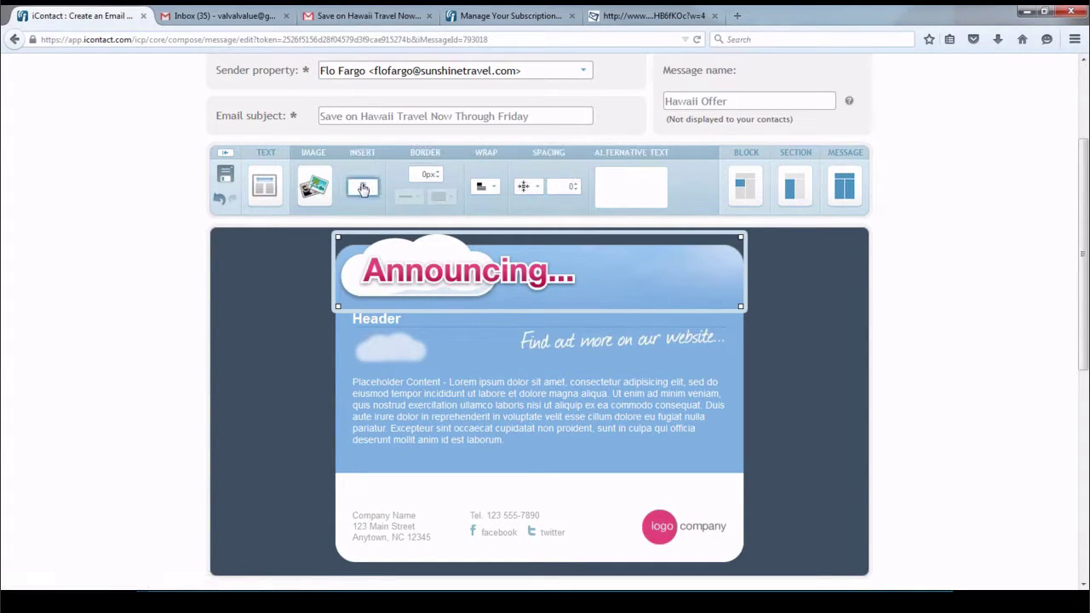
{"action": "left_click", "coordinate": [363, 188]}
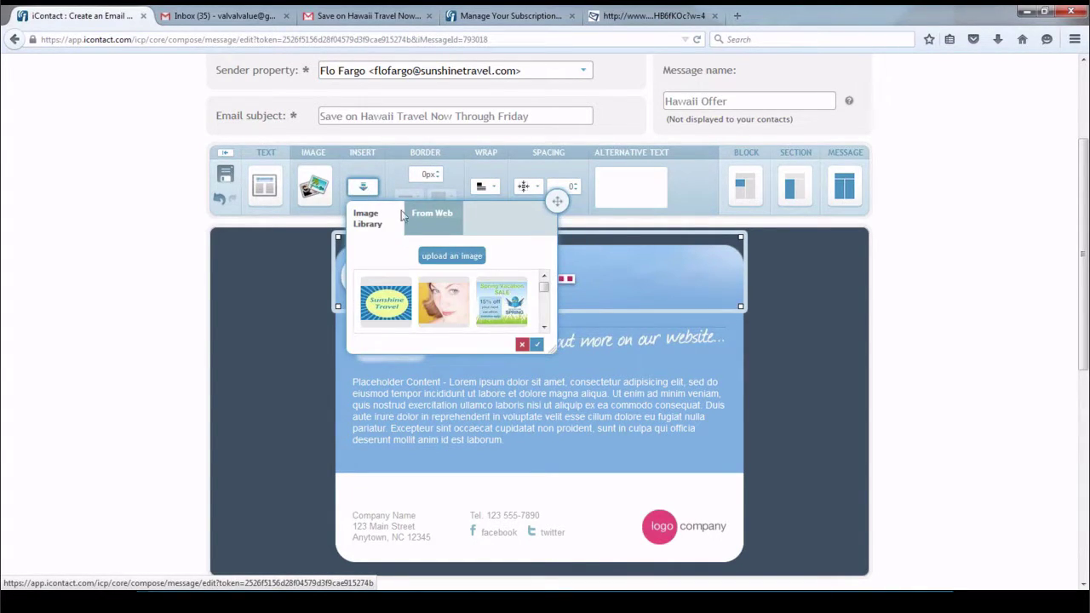
{"action": "left_click", "coordinate": [543, 328]}
{"action": "left_click", "coordinate": [543, 328]}
{"action": "left_click", "coordinate": [543, 329]}
{"action": "left_click", "coordinate": [543, 329]}
{"action": "left_click", "coordinate": [543, 329]}
{"action": "left_click", "coordinate": [543, 329]}
{"action": "left_click", "coordinate": [512, 308]}
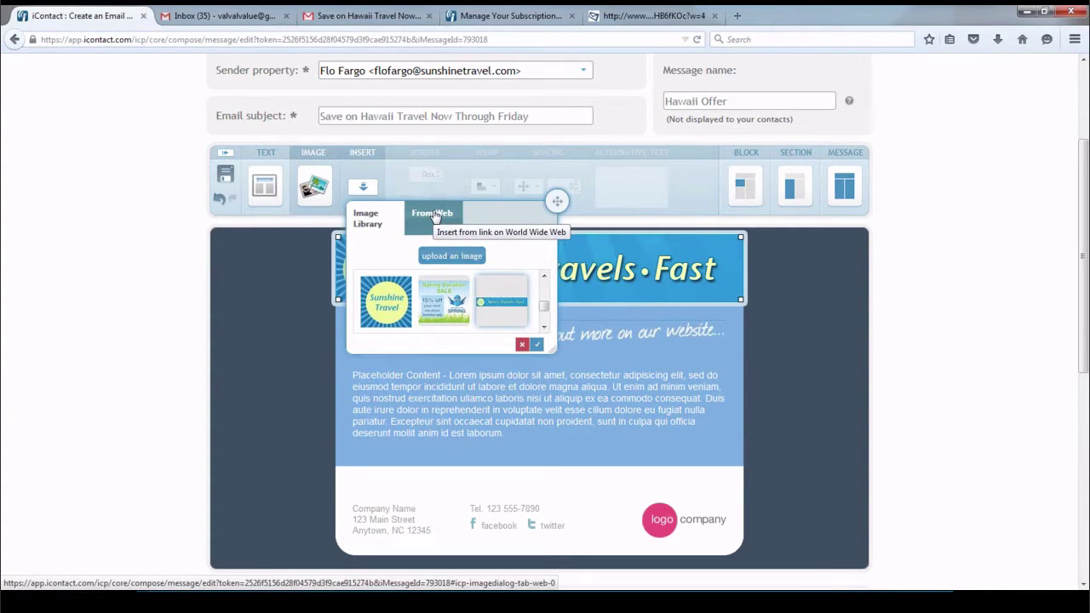
{"action": "left_click", "coordinate": [538, 344]}
{"action": "left_click", "coordinate": [929, 306]}
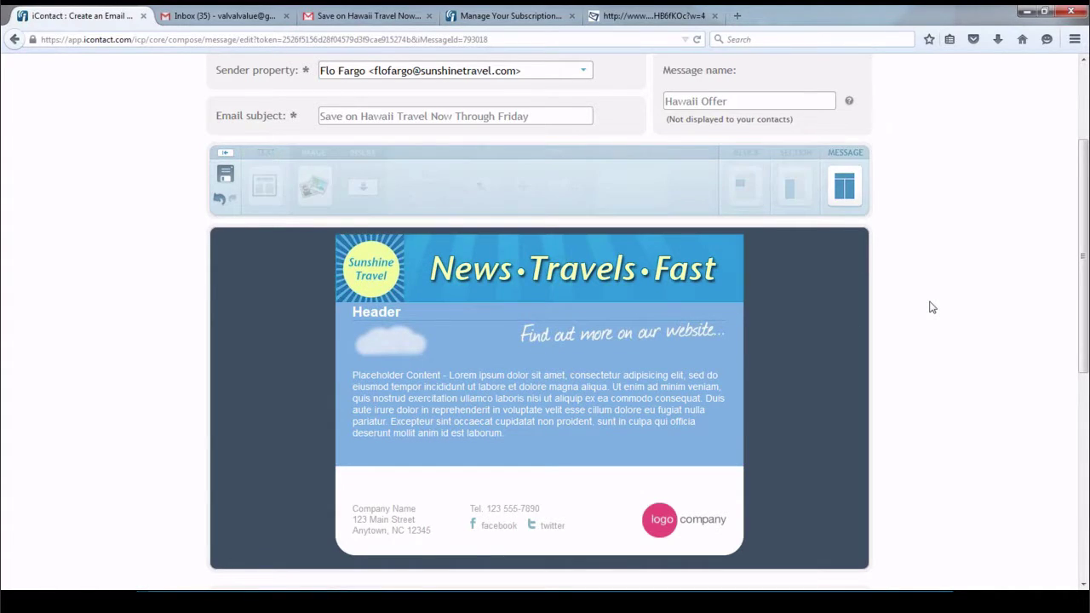
{"action": "scroll", "coordinate": [930, 307], "scroll_direction": "down", "scroll_amount": 2}
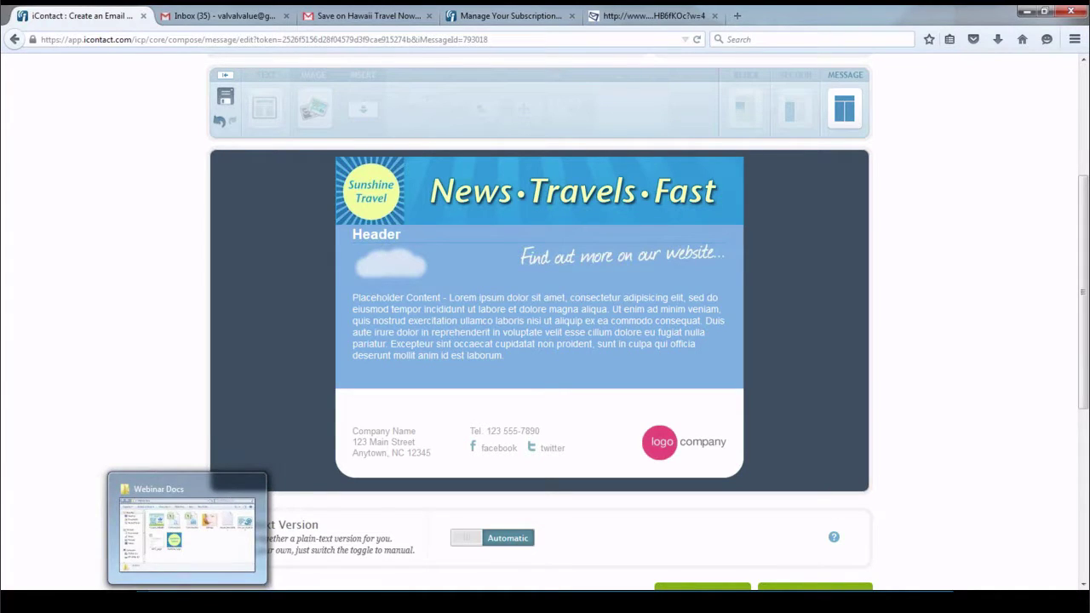
Open Hawaii_Newsletter from Webinar Docs, copy its offer paragraph and closing line, and return to iContact
{"action": "left_click", "coordinate": [188, 601]}
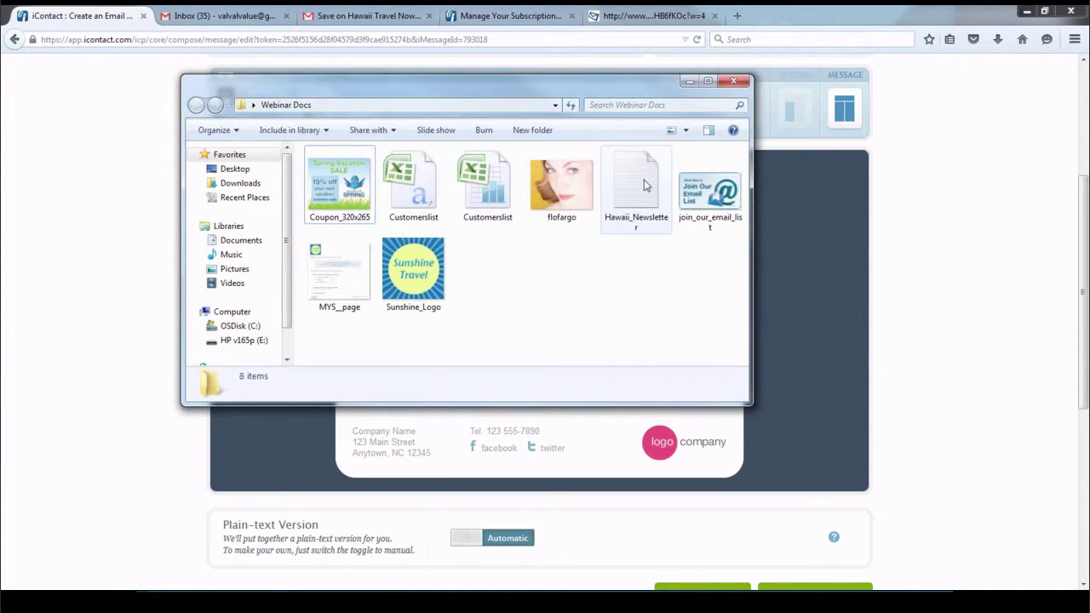
{"action": "double_click", "coordinate": [645, 186]}
{"action": "left_click_drag", "start_coordinate": [459, 215], "coordinate": [136, 213]}
{"action": "left_click_drag", "start_coordinate": [334, 198], "coordinate": [137, 177]}
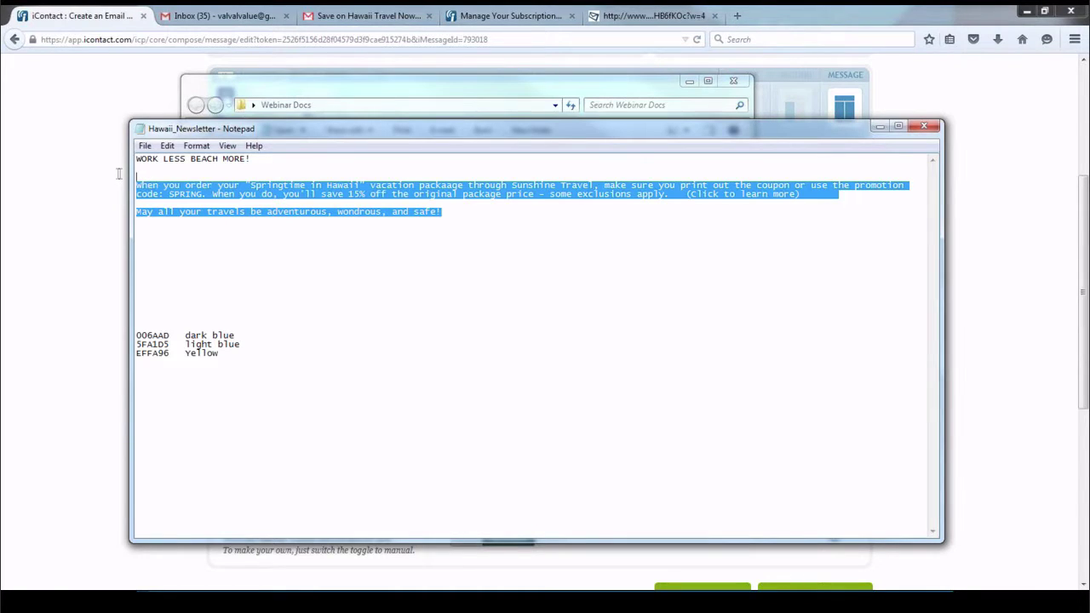
{"action": "right_click", "coordinate": [186, 197]}
{"action": "left_click", "coordinate": [217, 235]}
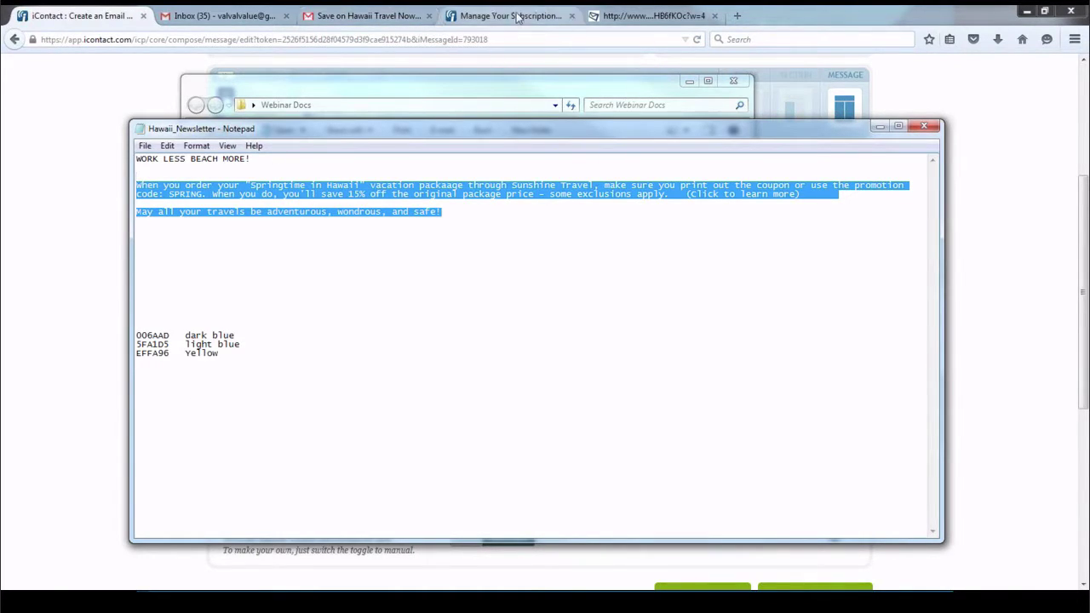
{"action": "left_click", "coordinate": [101, 17]}
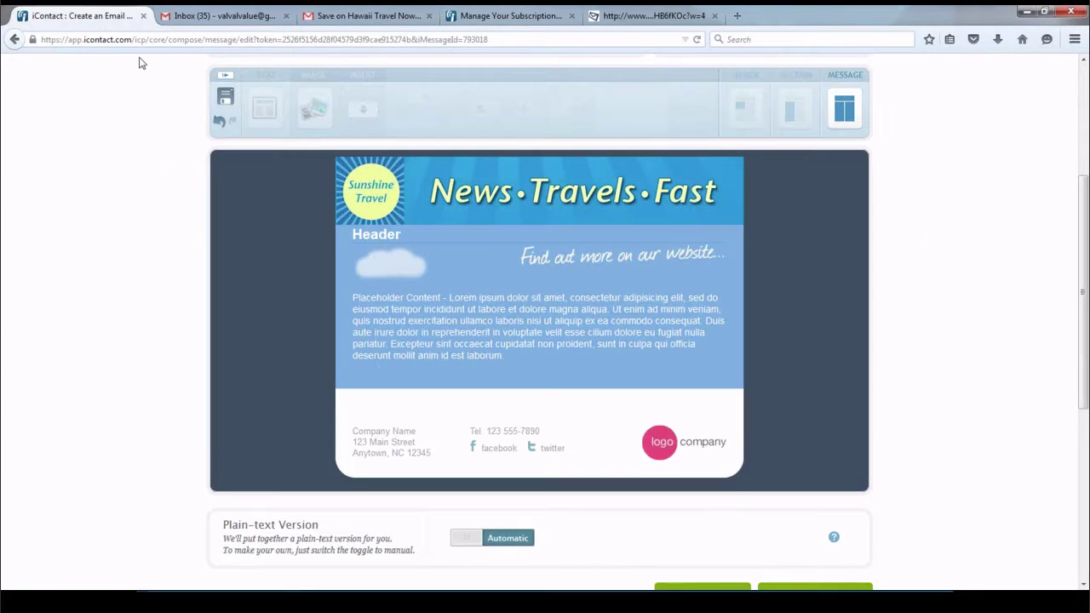
Paste the copied Springtime in Hawaii offer paragraph and closing line over the placeholder body text
{"action": "left_click", "coordinate": [381, 336]}
{"action": "left_click_drag", "start_coordinate": [509, 343], "coordinate": [351, 289]}
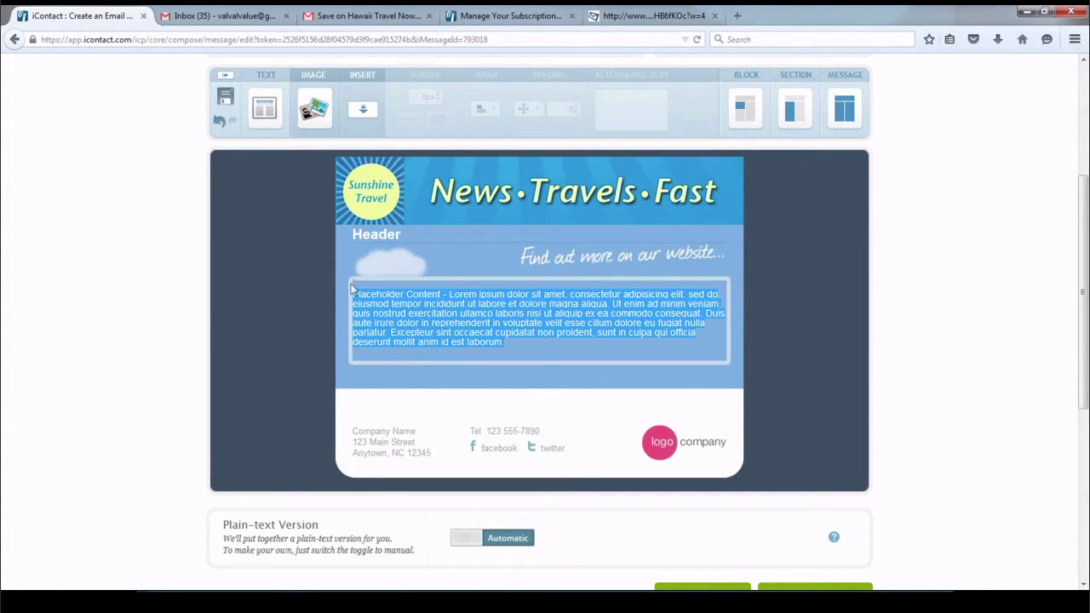
{"action": "right_click", "coordinate": [352, 288]}
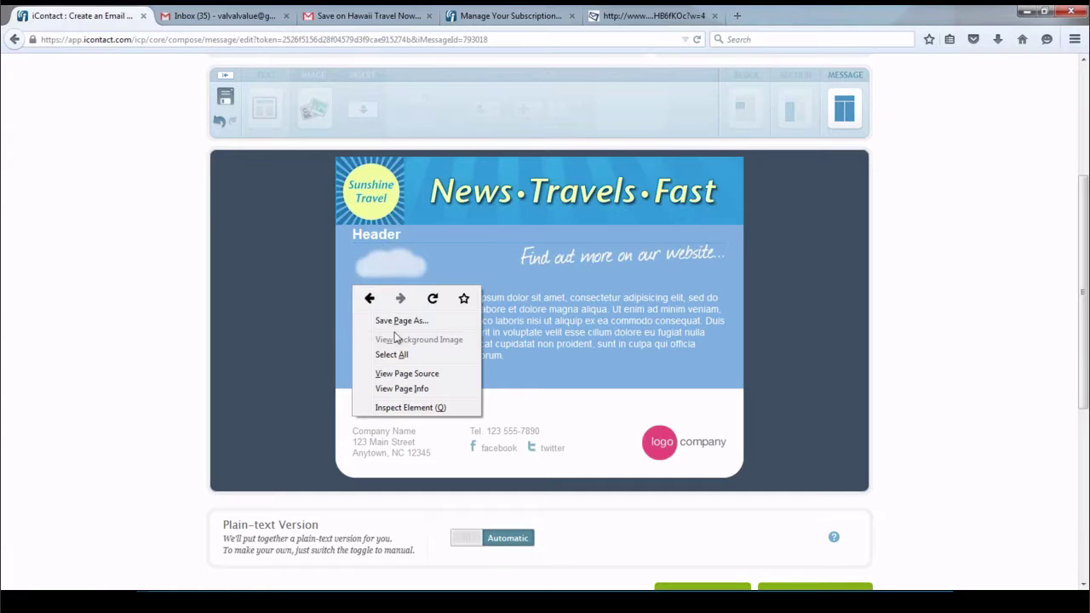
{"action": "left_click", "coordinate": [533, 343]}
{"action": "left_click_drag", "start_coordinate": [508, 343], "coordinate": [351, 283]}
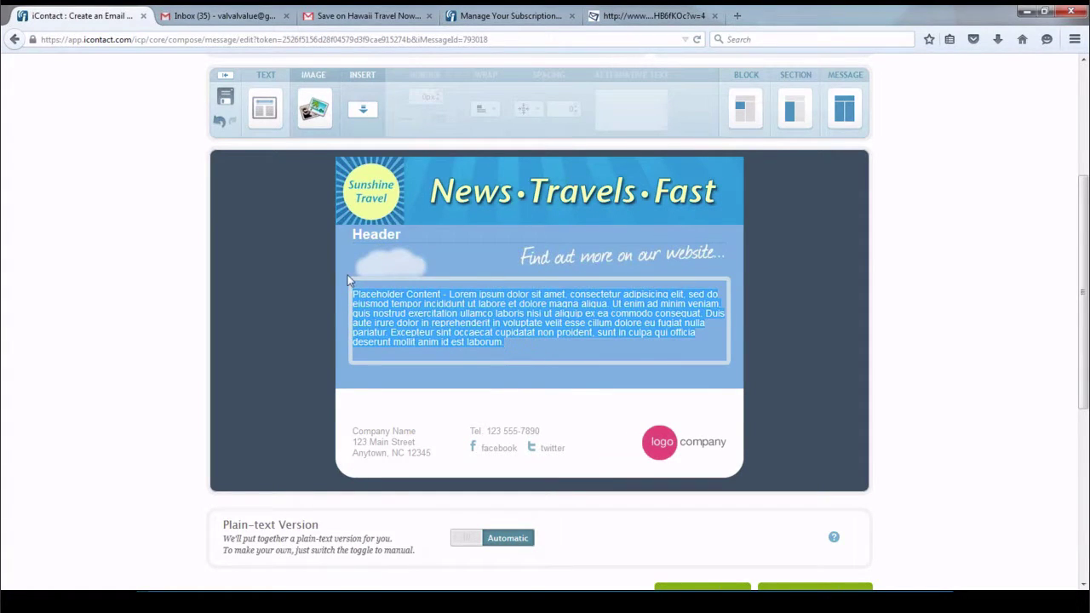
{"action": "right_click", "coordinate": [413, 309]}
{"action": "left_click", "coordinate": [449, 368]}
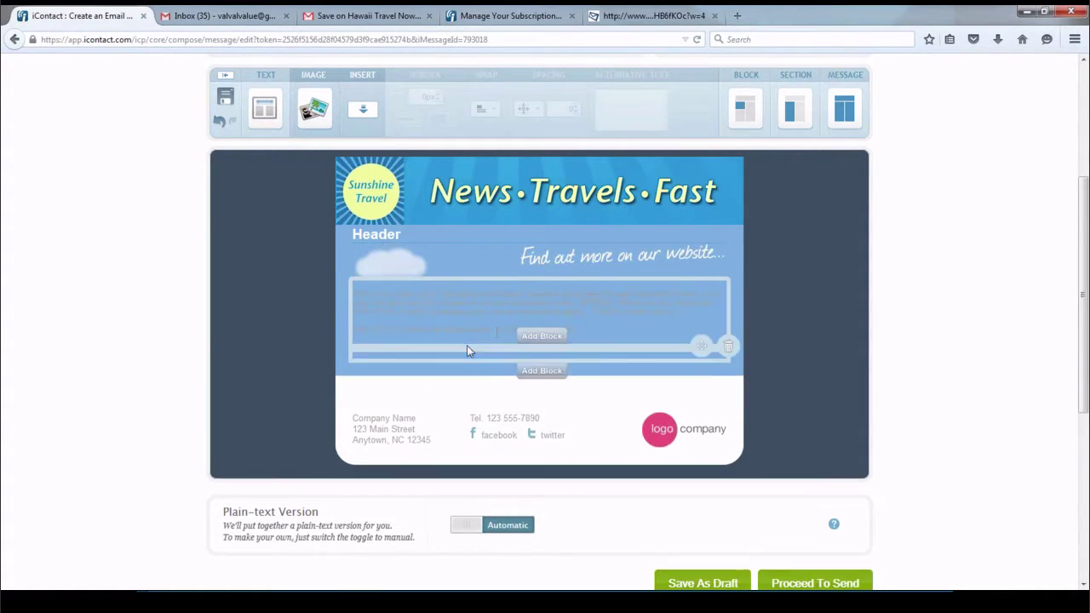
{"action": "left_click_drag", "start_coordinate": [582, 331], "coordinate": [334, 298]}
{"action": "scroll", "coordinate": [421, 407], "scroll_direction": "up", "scroll_amount": 2}
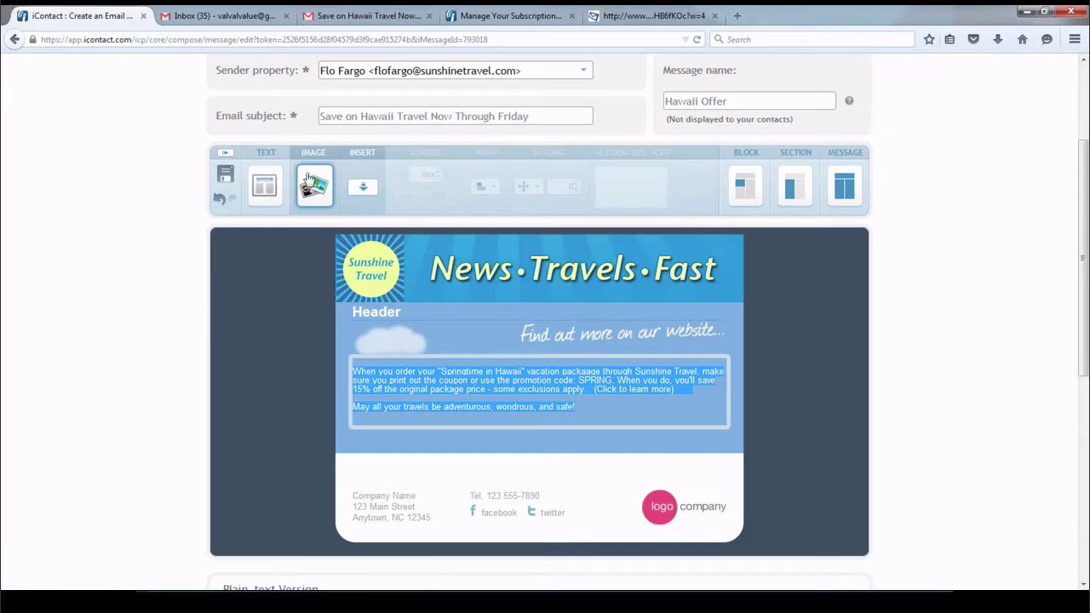
{"action": "left_click", "coordinate": [265, 185]}
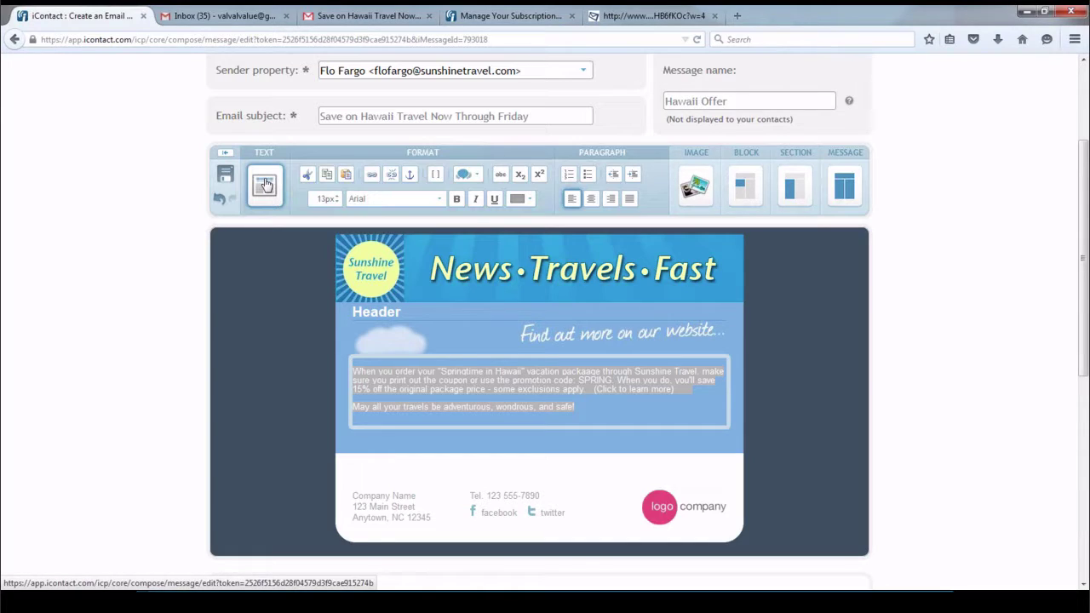
{"action": "left_click", "coordinate": [439, 200]}
{"action": "left_click", "coordinate": [375, 330]}
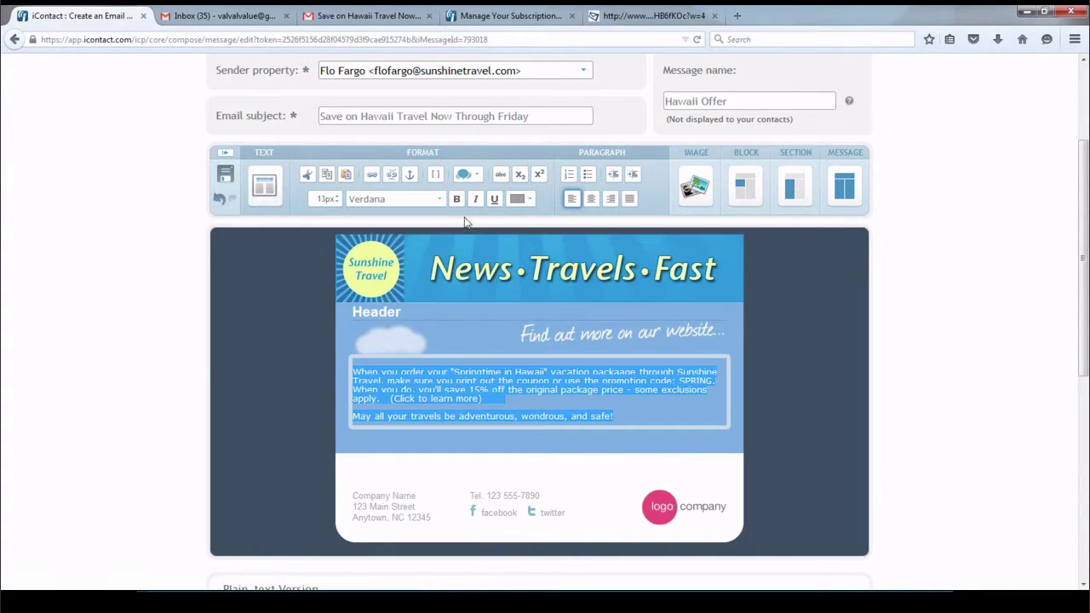
{"action": "left_click", "coordinate": [533, 199]}
{"action": "left_click", "coordinate": [521, 221]}
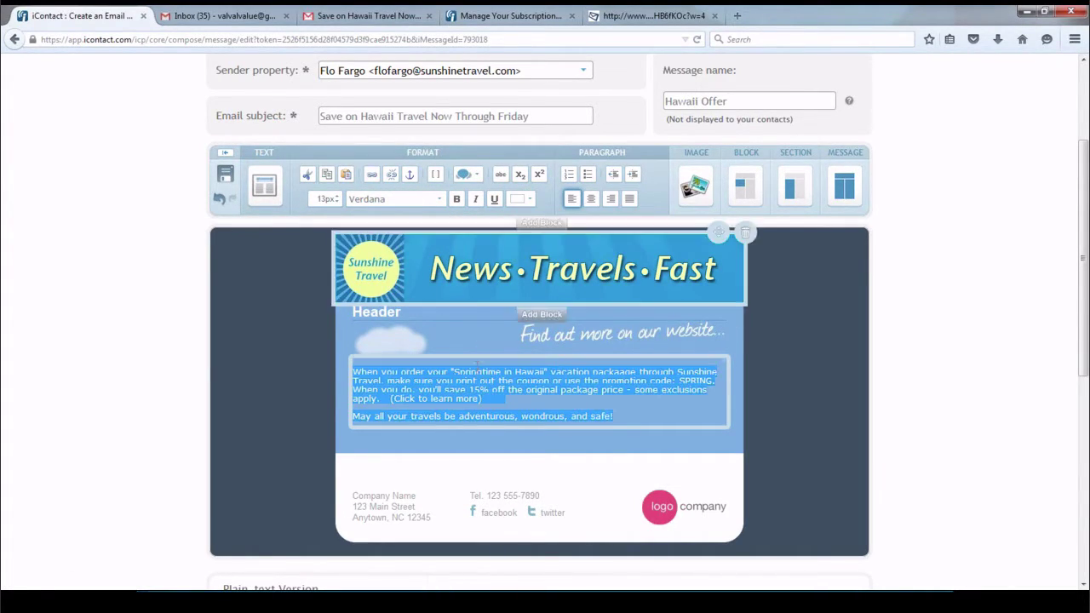
{"action": "left_click", "coordinate": [863, 389]}
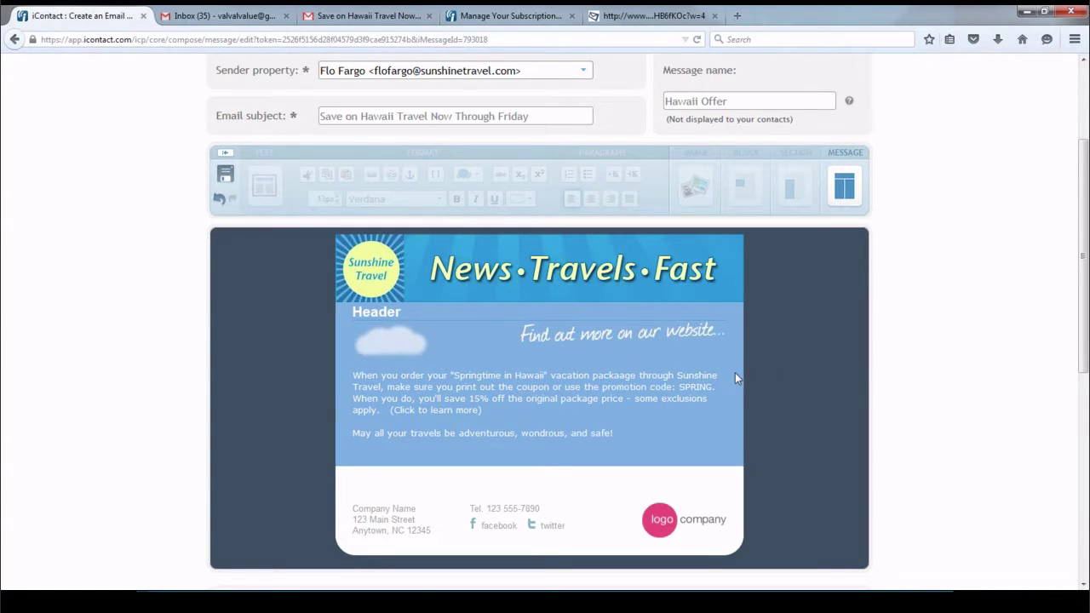
Link the phrase 'Springtime in Hawaii' in the offer text to gohawaii.com
{"action": "left_click", "coordinate": [456, 372]}
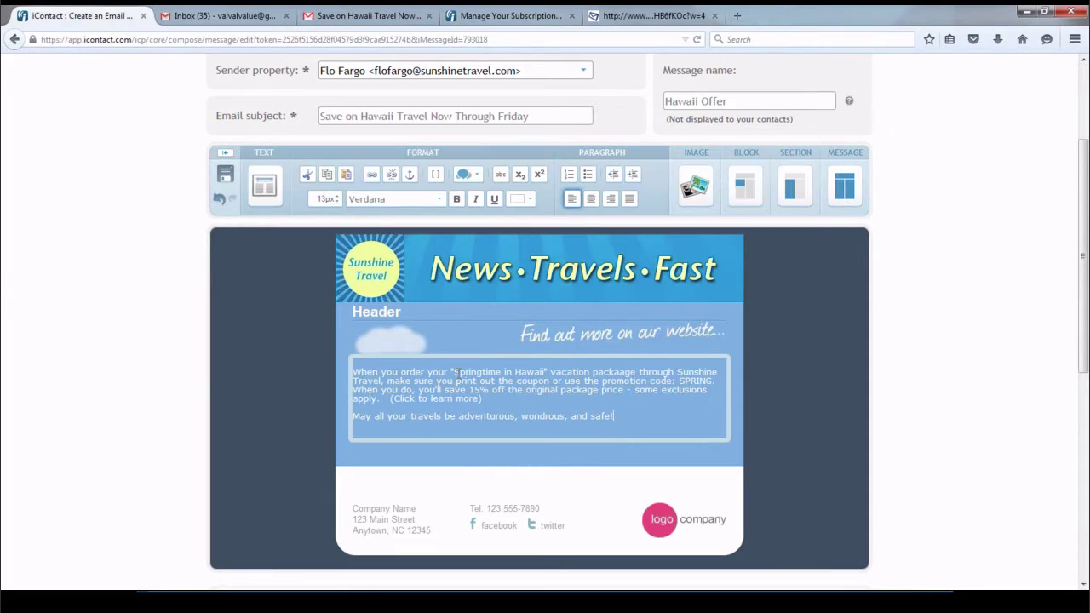
{"action": "left_click_drag", "start_coordinate": [456, 372], "coordinate": [546, 373]}
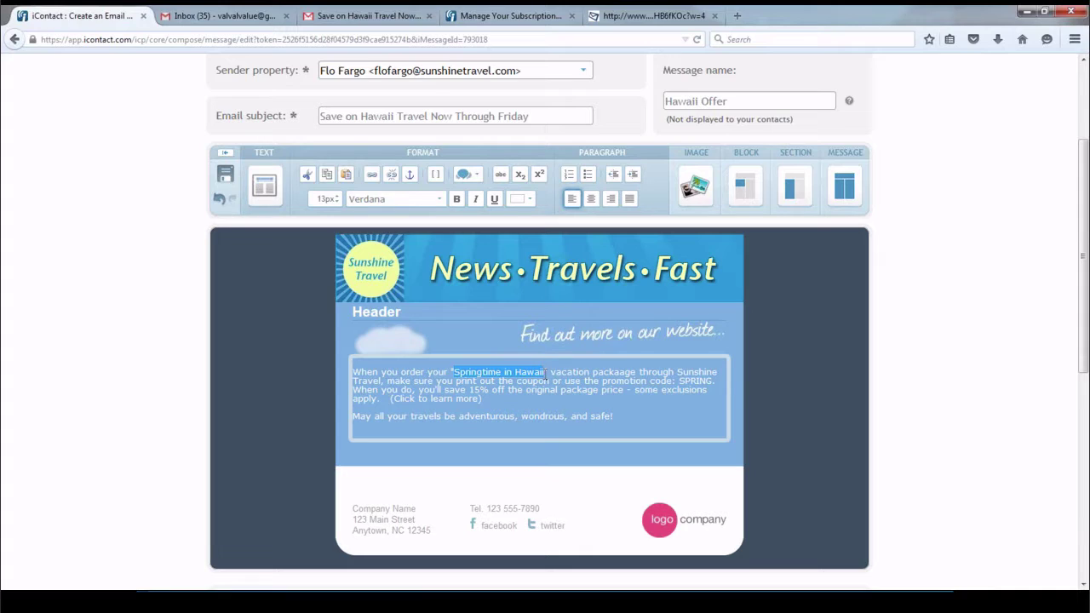
{"action": "left_click", "coordinate": [373, 176]}
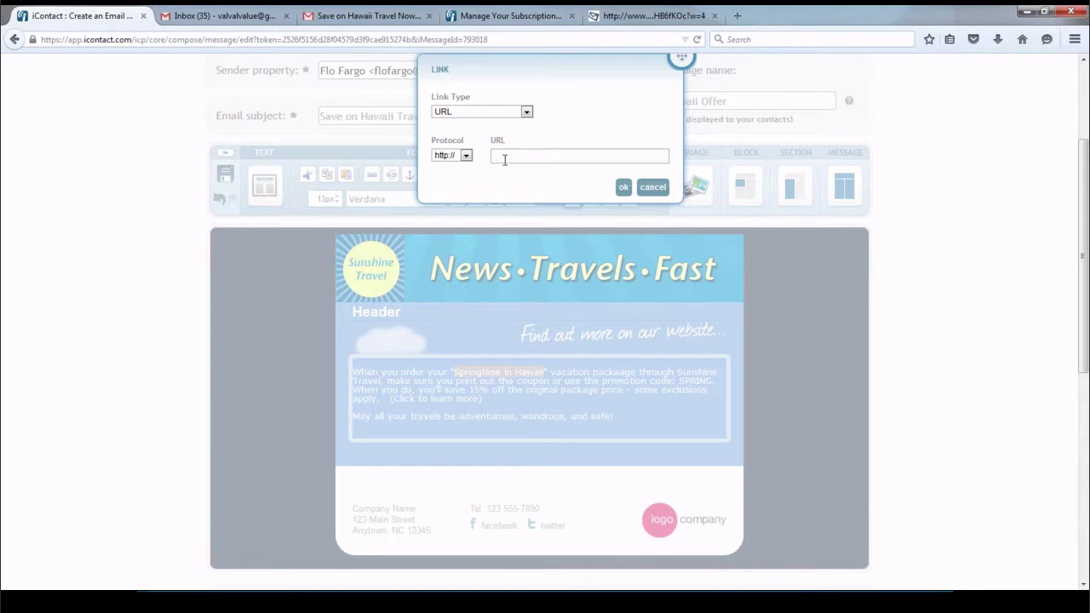
{"action": "type", "text": "gohawaii.com"}
{"action": "left_click", "coordinate": [623, 187]}
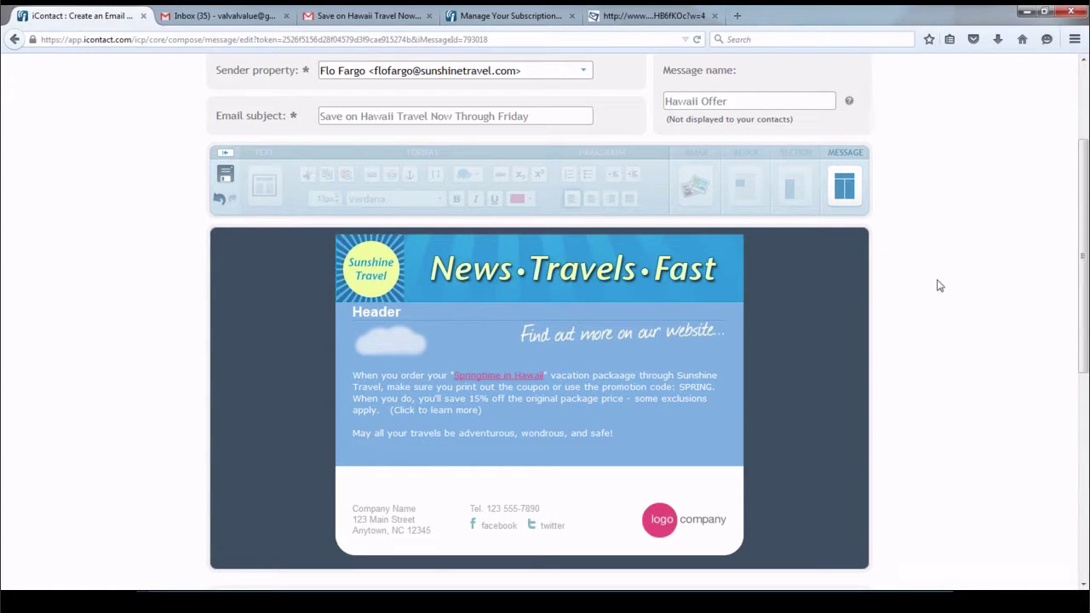
{"action": "left_click", "coordinate": [364, 381]}
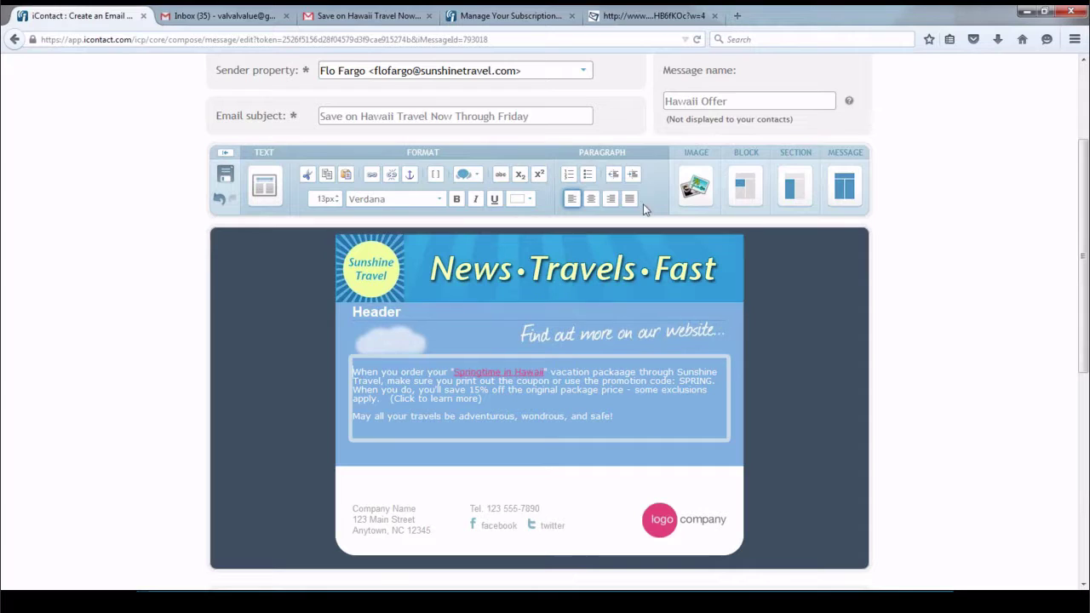
Insert the Spring Vacation SALE image from the Image Library at the start of the offer text
{"action": "left_click", "coordinate": [703, 185]}
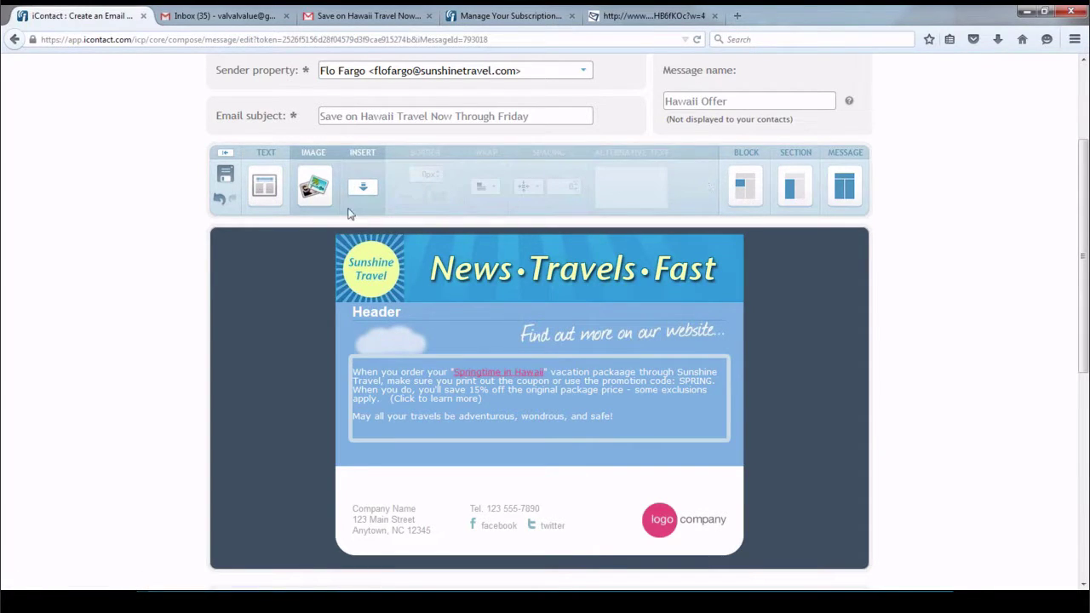
{"action": "left_click", "coordinate": [366, 191]}
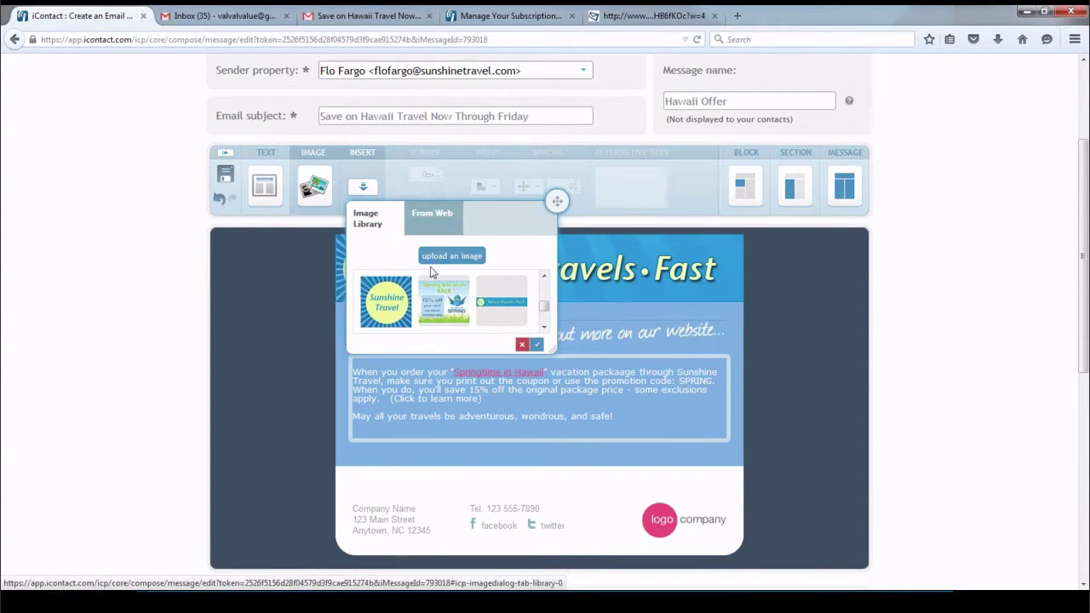
{"action": "left_click", "coordinate": [441, 298]}
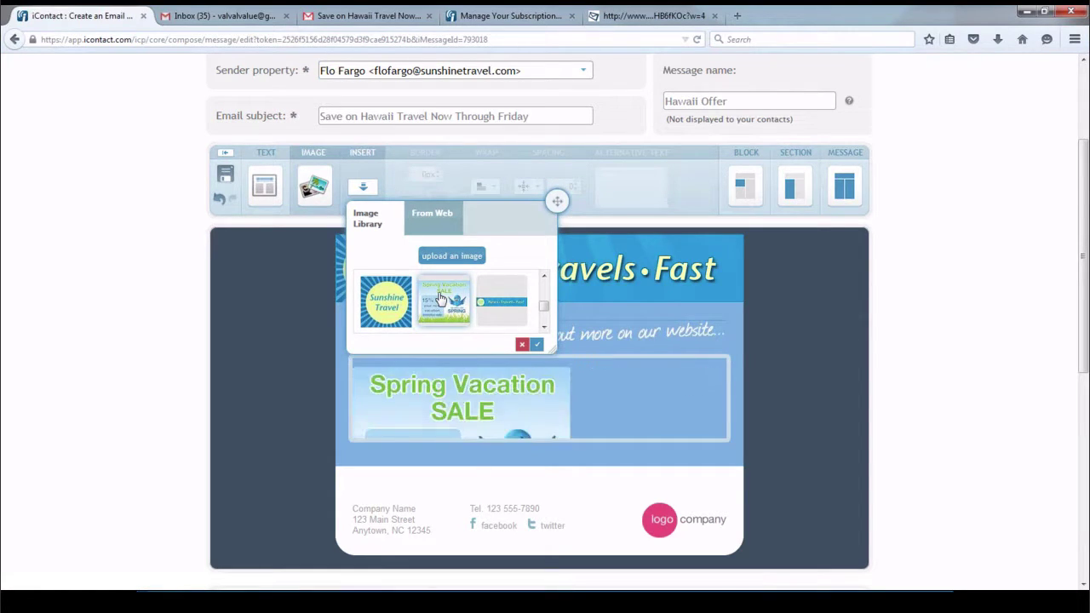
{"action": "left_click", "coordinate": [537, 343]}
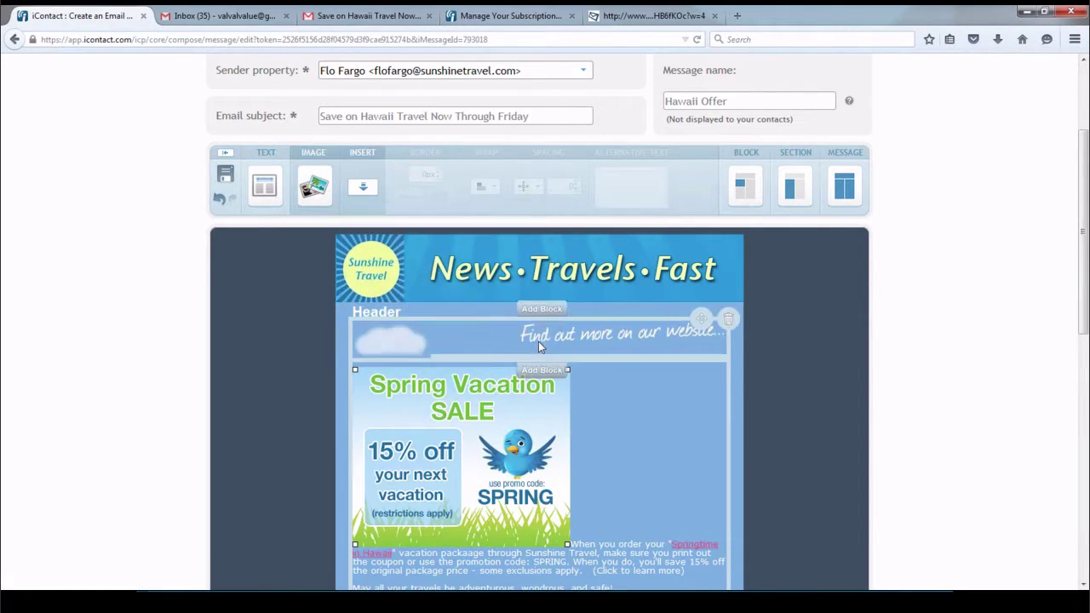
{"action": "left_click", "coordinate": [953, 334]}
Shrink the Spring Vacation SALE image to about two-thirds its size
{"action": "scroll", "coordinate": [545, 340], "scroll_direction": "down", "scroll_amount": 2}
{"action": "left_click", "coordinate": [447, 341]}
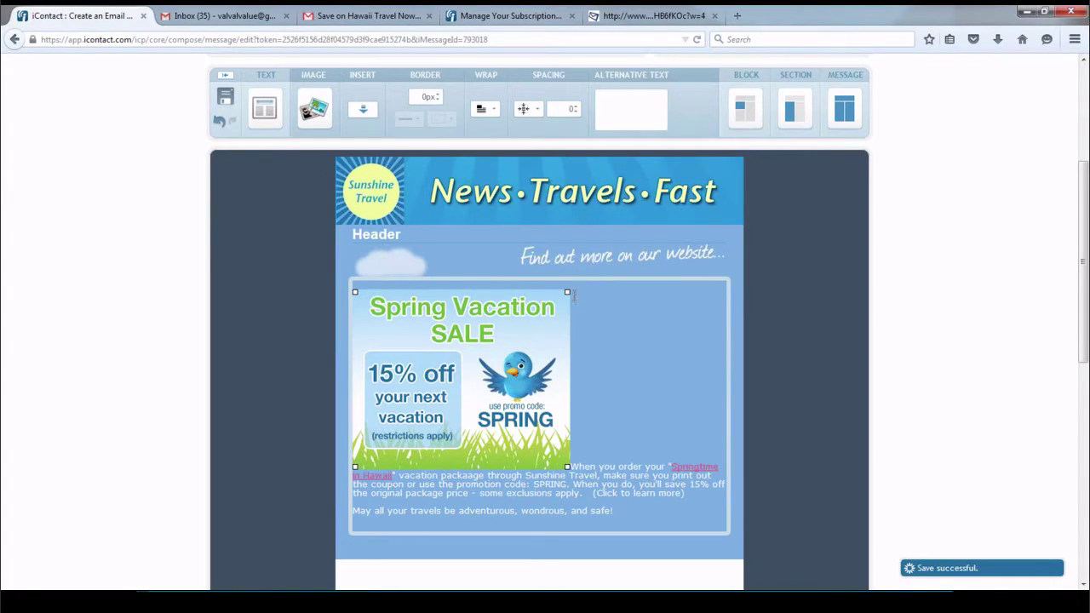
{"action": "left_click_drag", "start_coordinate": [567, 293], "coordinate": [501, 343]}
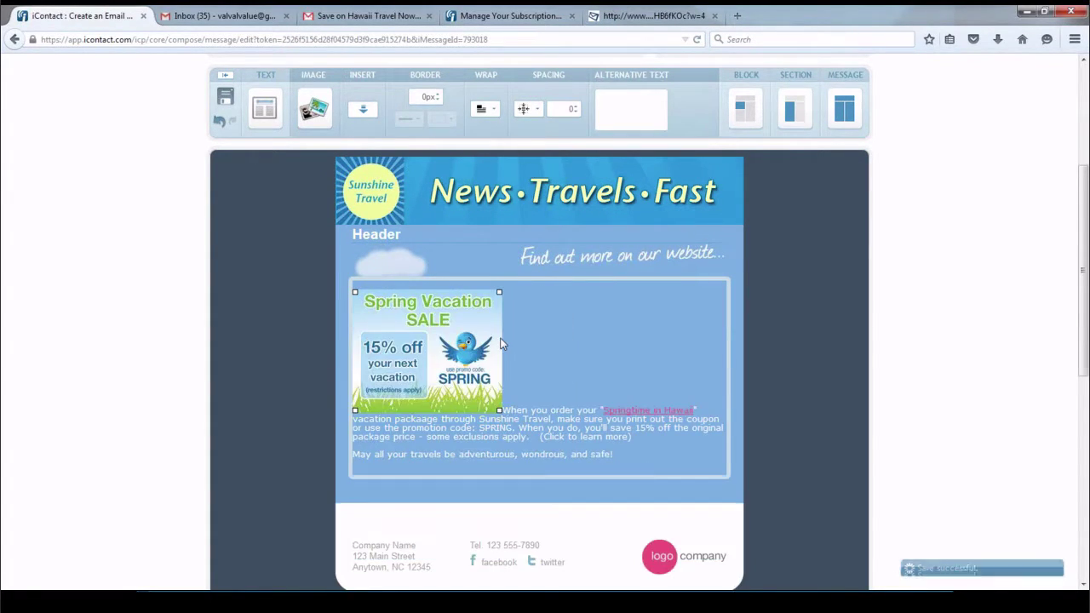
Give the sale image a 3px black dashed border
{"action": "left_click", "coordinate": [438, 94]}
{"action": "left_click", "coordinate": [438, 95]}
{"action": "left_click", "coordinate": [438, 95]}
{"action": "left_click", "coordinate": [418, 126]}
{"action": "left_click", "coordinate": [410, 150]}
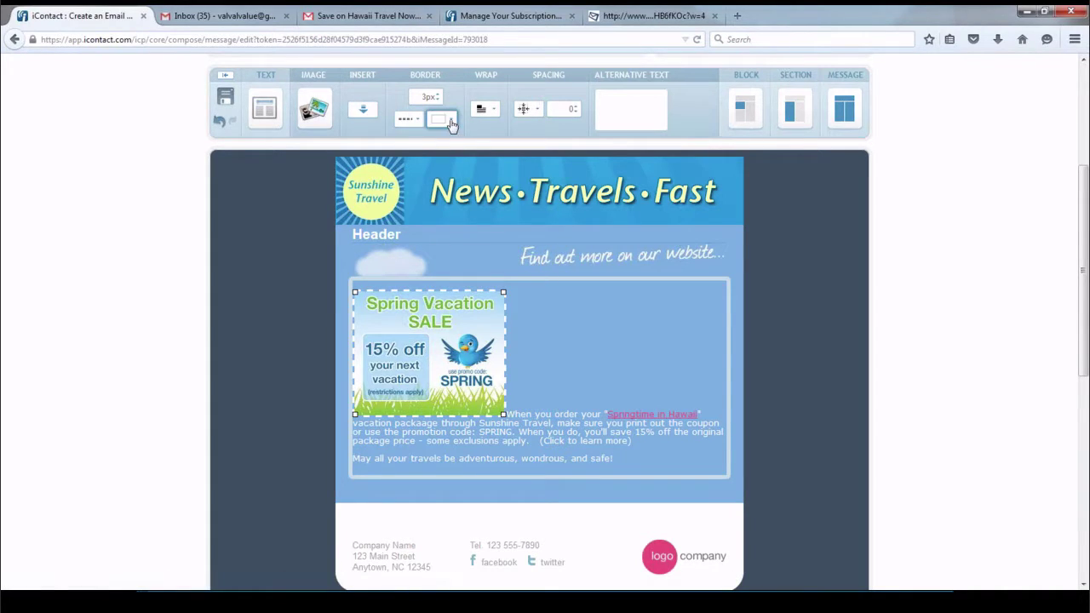
{"action": "left_click", "coordinate": [451, 124]}
{"action": "left_click", "coordinate": [519, 137]}
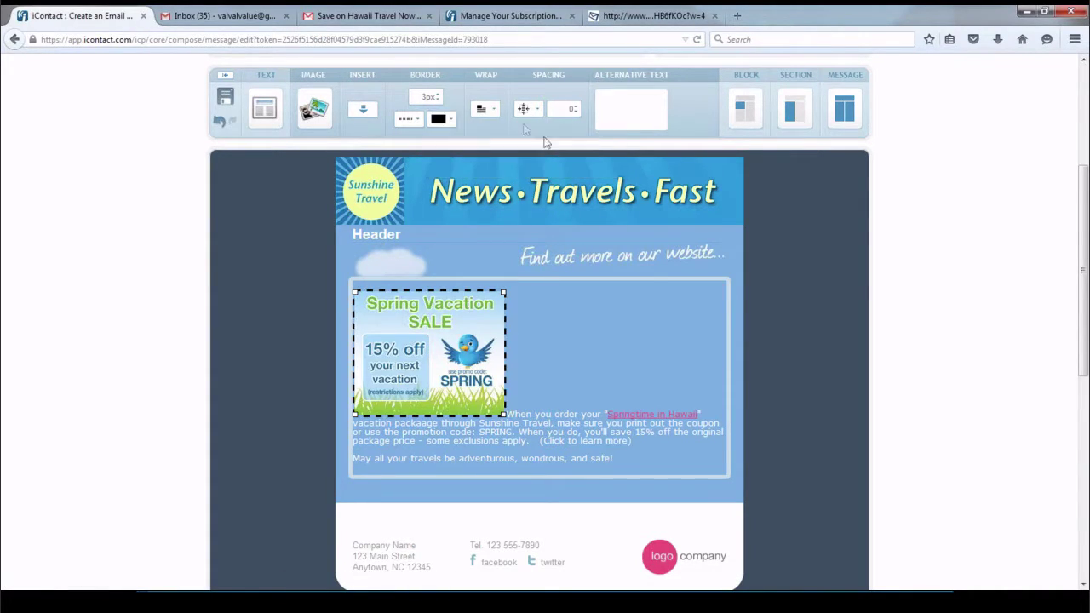
Float the image right with text wrapping and 5px spacing around it
{"action": "left_click", "coordinate": [493, 110]}
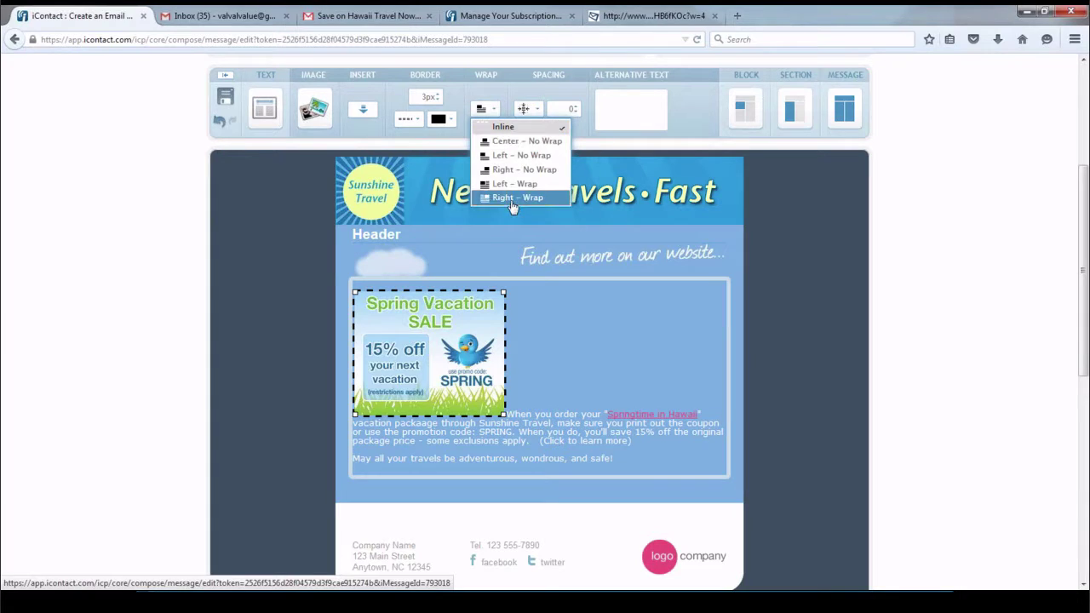
{"action": "left_click", "coordinate": [513, 197]}
{"action": "left_click", "coordinate": [539, 109]}
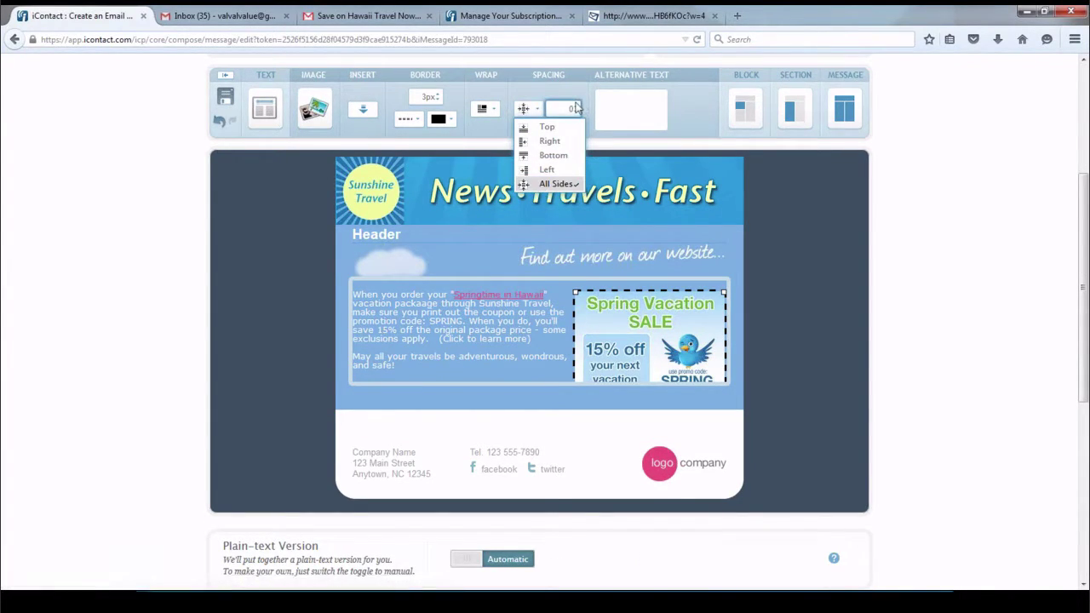
{"action": "left_click", "coordinate": [578, 106]}
{"action": "left_click", "coordinate": [579, 108]}
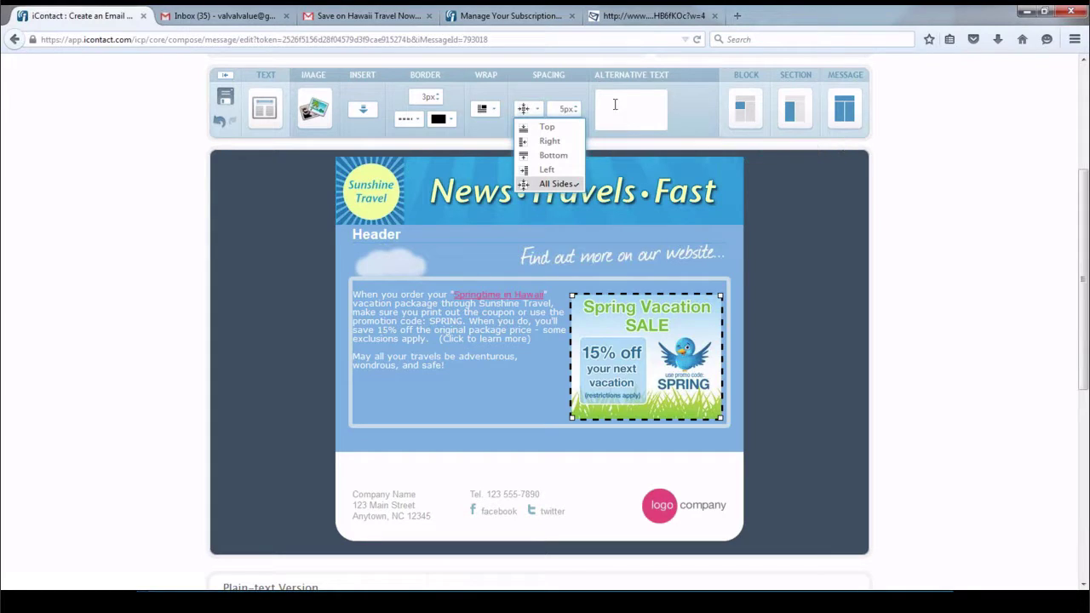
Add alt text offering 15% off the next vacation and asking readers to call for details
{"action": "left_click", "coordinate": [623, 99]}
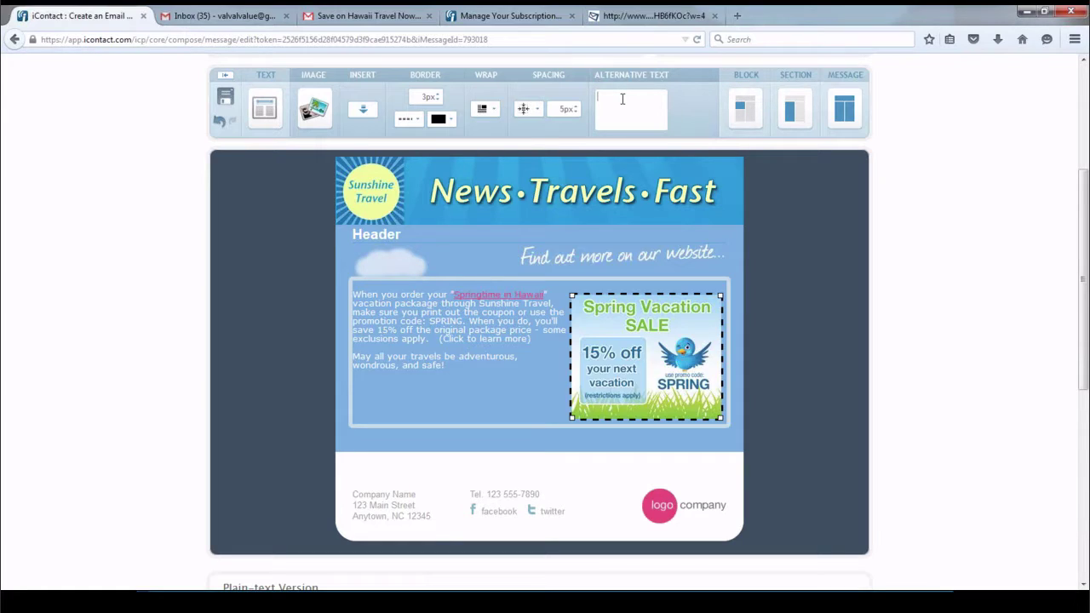
{"action": "type", "text": "Save 15% on your next vacation. Call Flo for details."}
{"action": "left_click", "coordinate": [790, 189]}
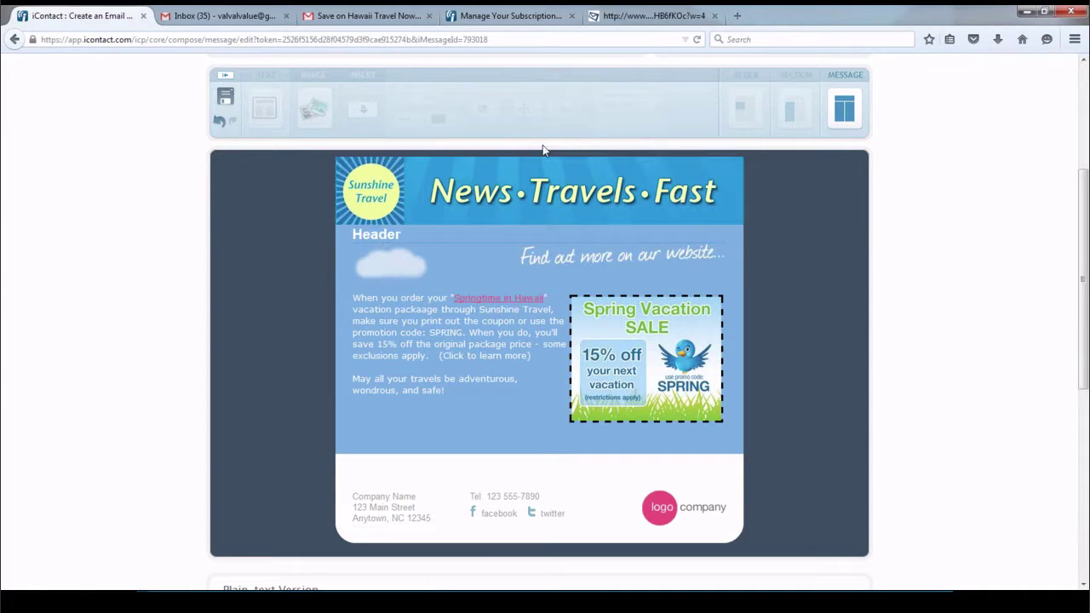
Add a text block above the banner reading 'Having troubling viewing this? Click here to view on the web.'
{"action": "left_click", "coordinate": [541, 147]}
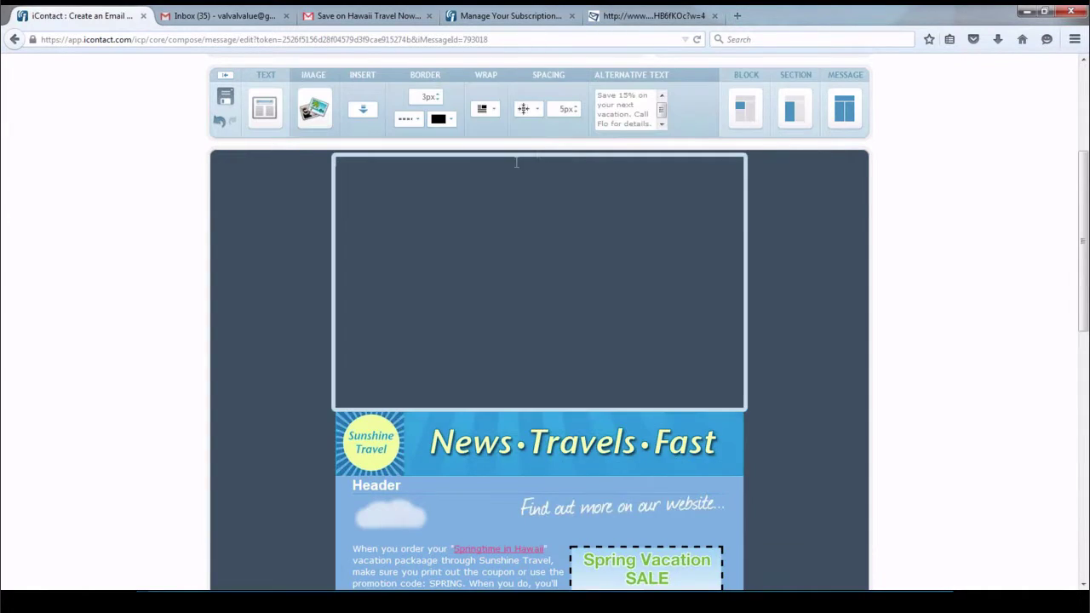
{"action": "type", "text": "Have"}
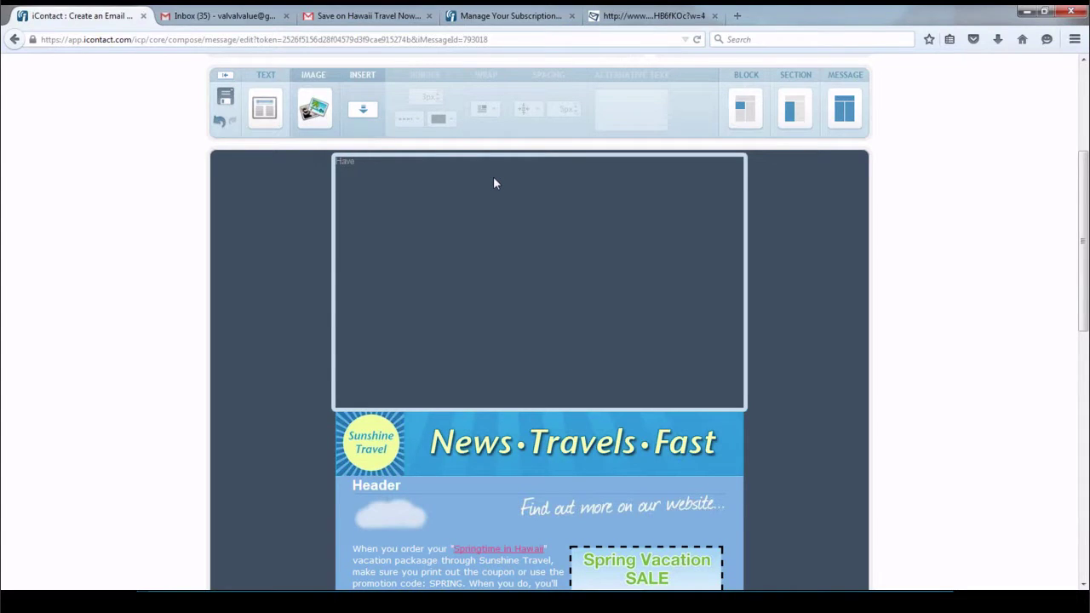
{"action": "key", "text": "BackSpace"}
{"action": "key", "text": "BackSpace"}
{"action": "type", "text": "ing tro"}
{"action": "key", "text": "BackSpace"}
{"action": "key", "text": "BackSpace"}
{"action": "key", "text": "BackSpace"}
{"action": "type", "text": "troubling viewing this? Click here to view on te"}
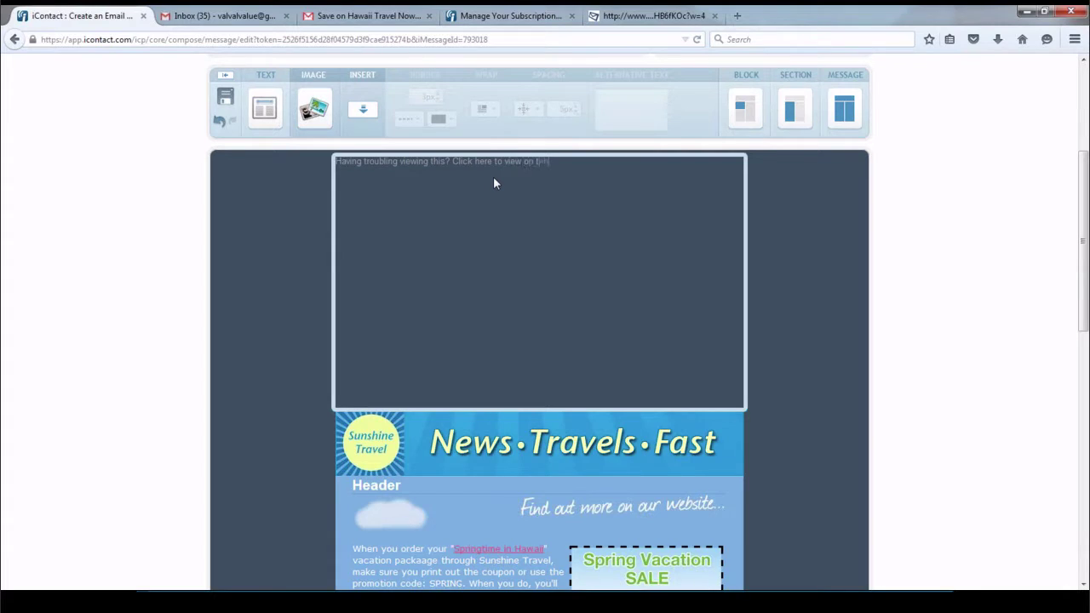
{"action": "type", "text": "he web"}
{"action": "left_click", "coordinate": [906, 200]}
{"action": "left_click", "coordinate": [504, 161]}
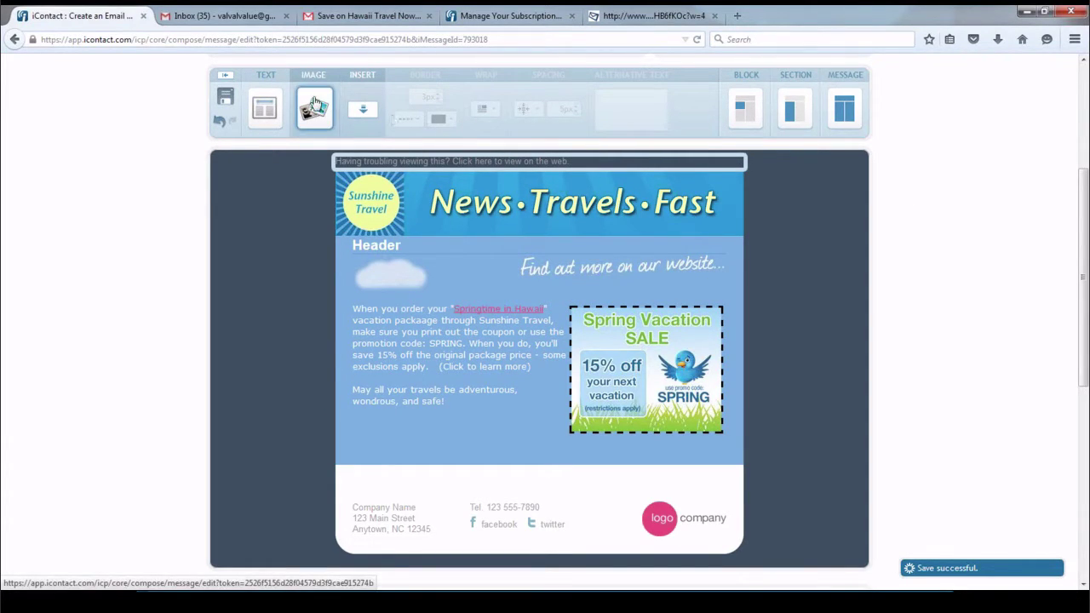
Center the web-view line and make it bold white text
{"action": "left_click", "coordinate": [267, 108]}
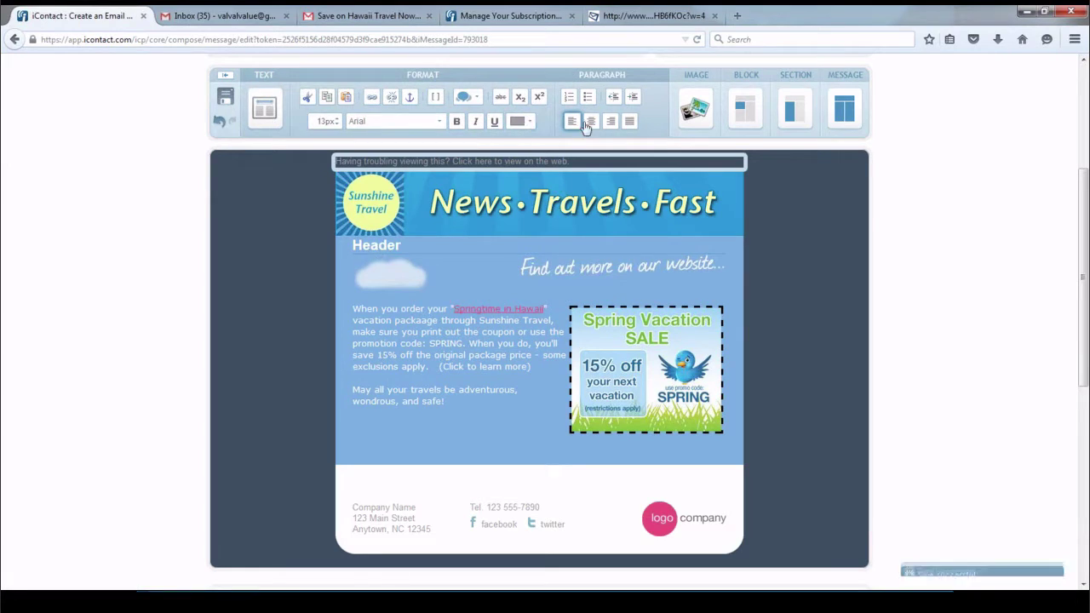
{"action": "left_click", "coordinate": [591, 121]}
{"action": "left_click_drag", "start_coordinate": [663, 160], "coordinate": [410, 159]}
{"action": "left_click", "coordinate": [529, 122]}
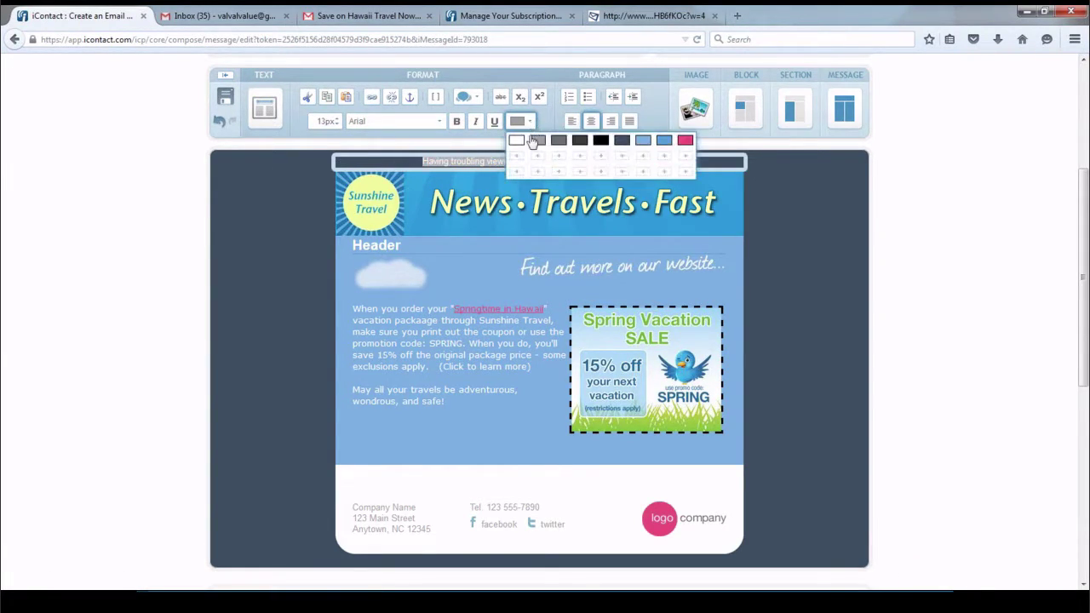
{"action": "left_click", "coordinate": [514, 139]}
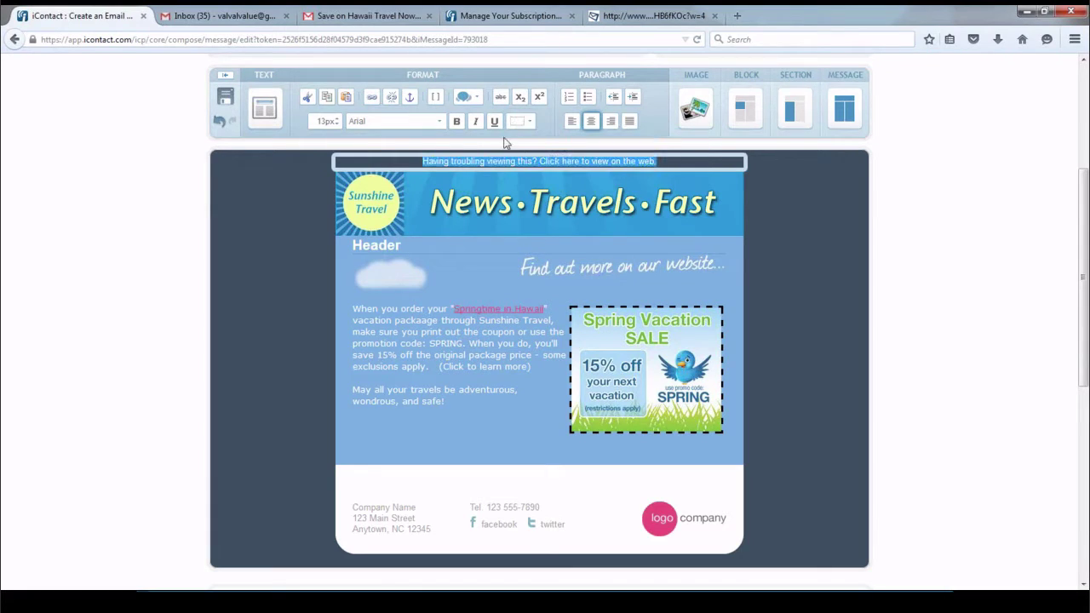
{"action": "left_click", "coordinate": [456, 121]}
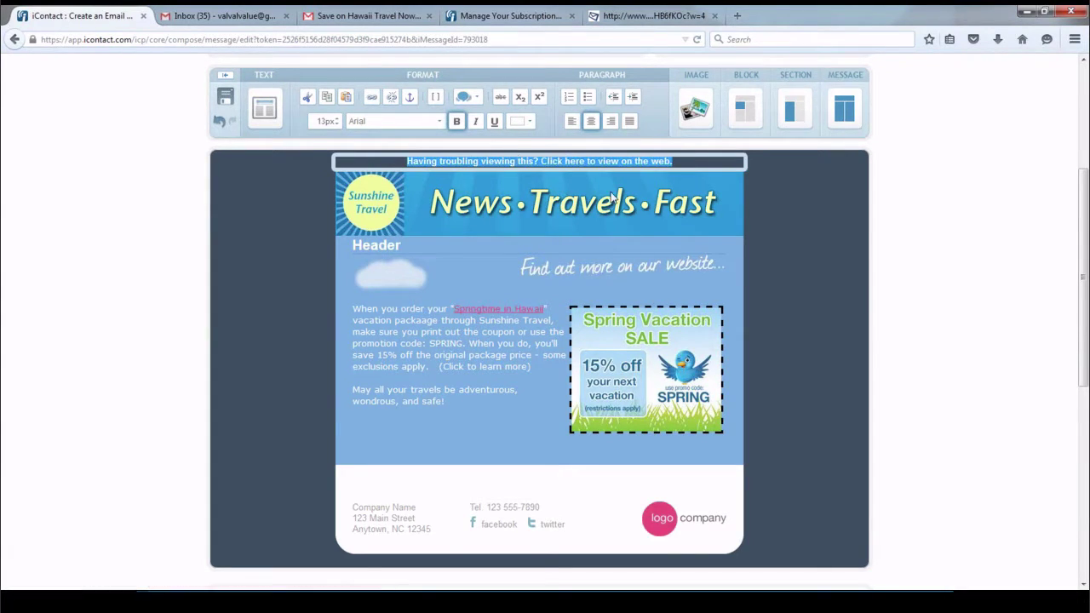
{"action": "left_click", "coordinate": [908, 174]}
Link 'Click here to view on the web.' to the Web version URL merge field
{"action": "left_click", "coordinate": [633, 164]}
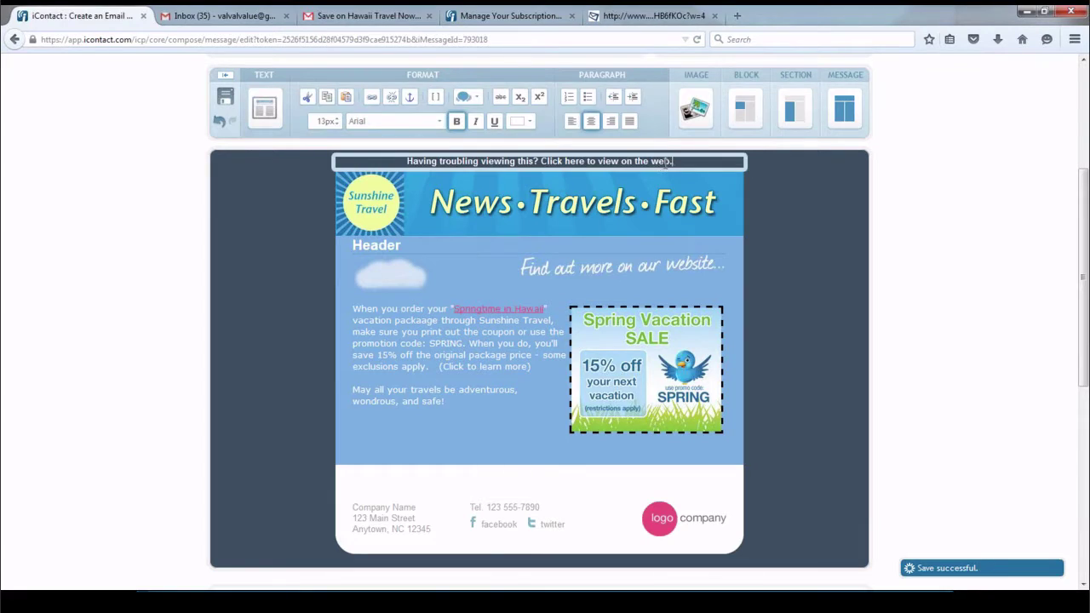
{"action": "left_click_drag", "start_coordinate": [673, 162], "coordinate": [530, 155]}
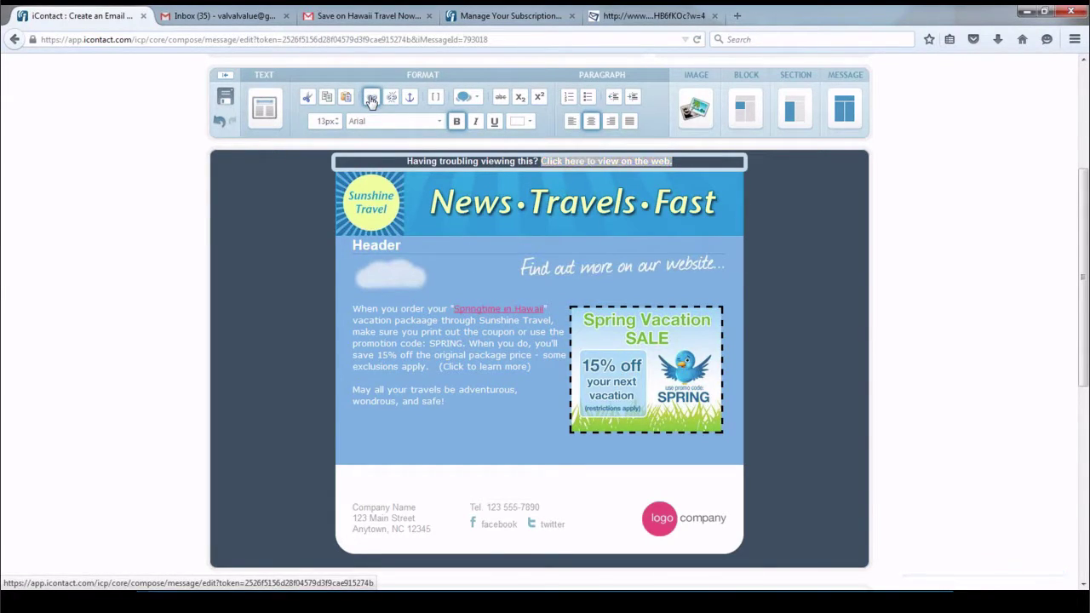
{"action": "left_click", "coordinate": [371, 100]}
{"action": "left_click", "coordinate": [516, 307]}
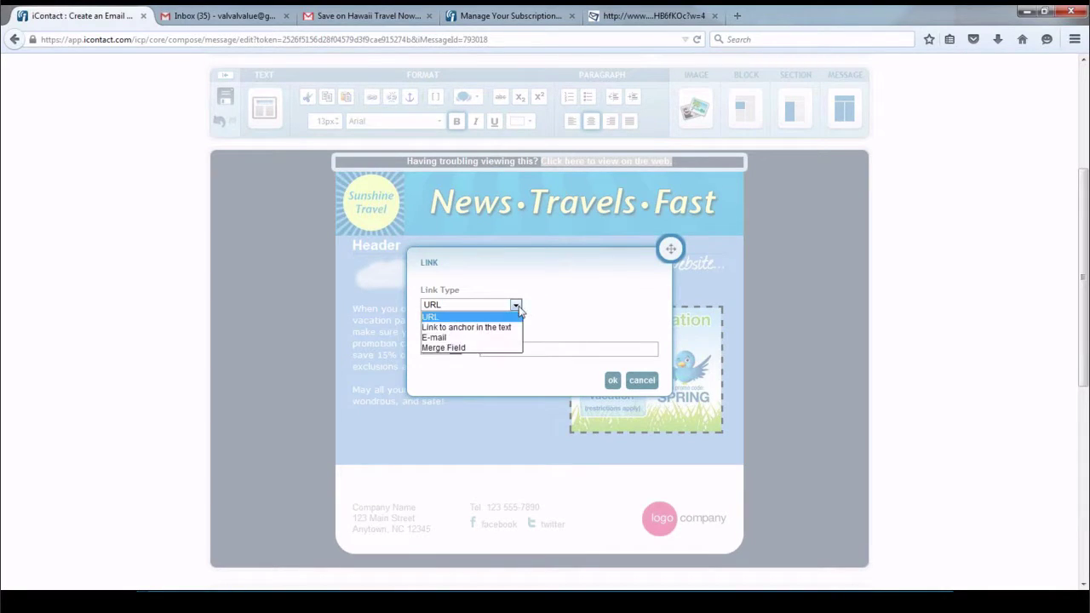
{"action": "left_click", "coordinate": [460, 347]}
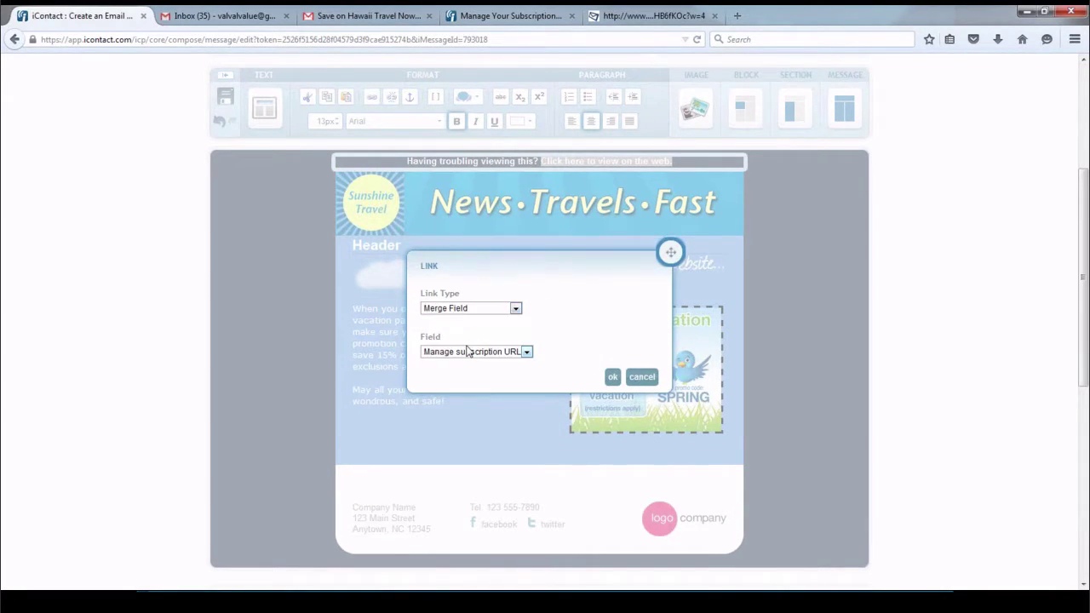
{"action": "left_click", "coordinate": [527, 352]}
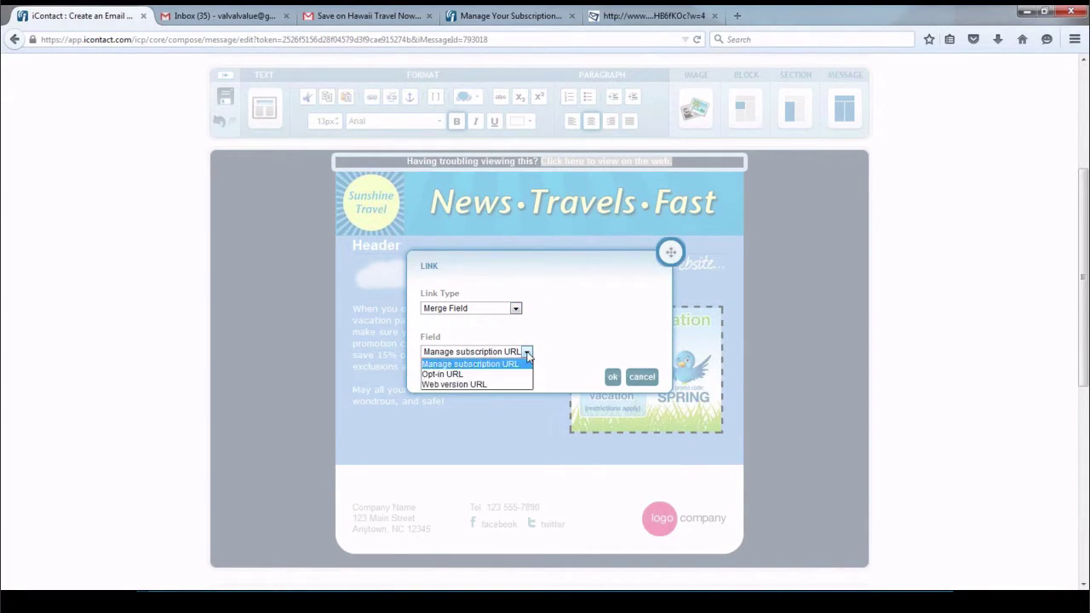
{"action": "left_click", "coordinate": [498, 386]}
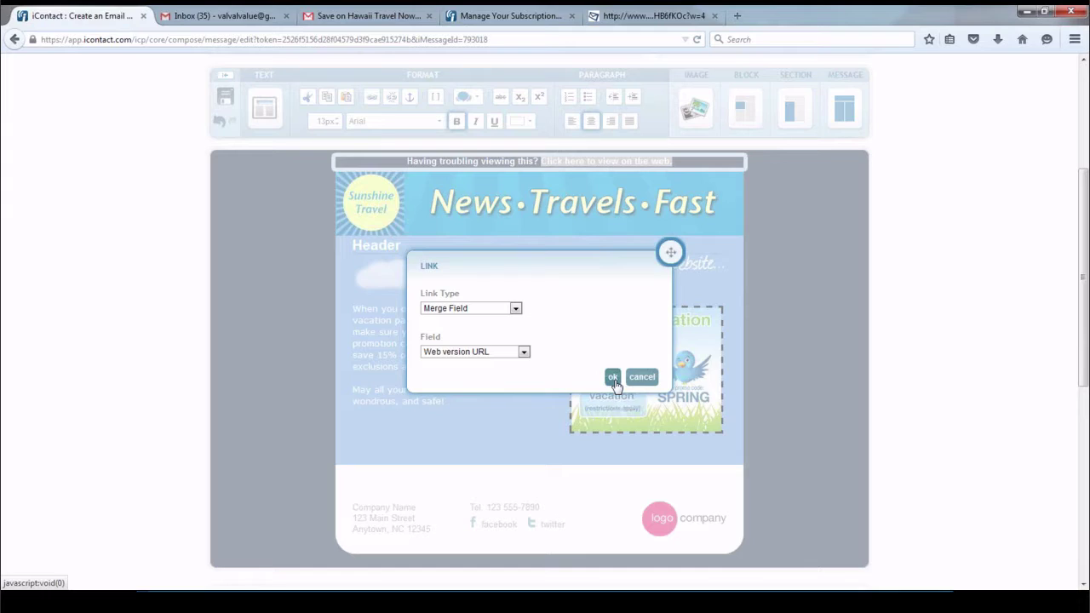
{"action": "left_click", "coordinate": [613, 377]}
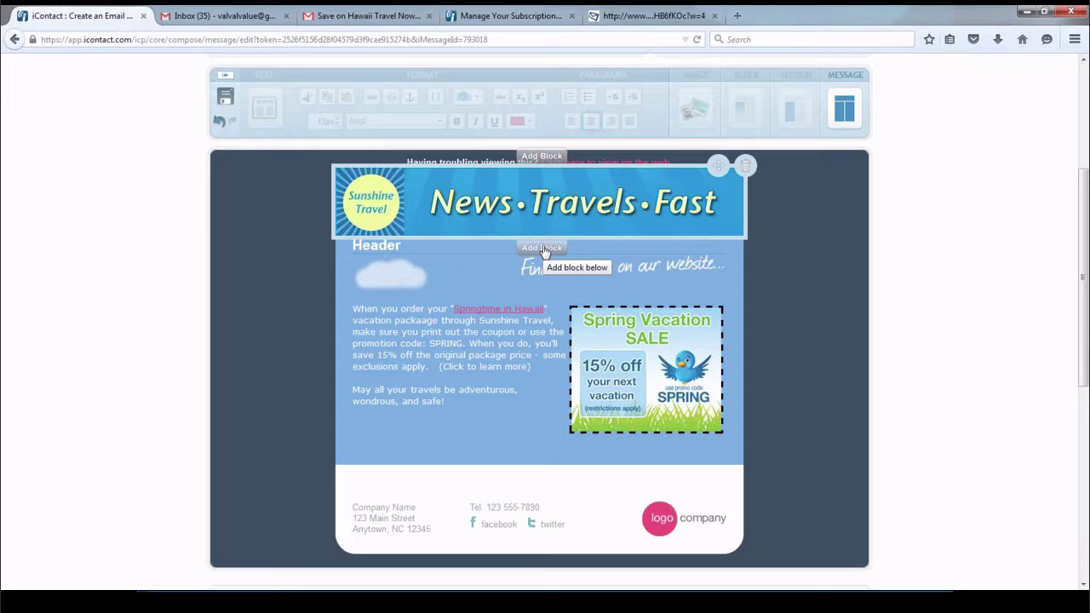
Add a block below the banner holding Like, Tweet, +1 and Share buttons
{"action": "left_click", "coordinate": [545, 250]}
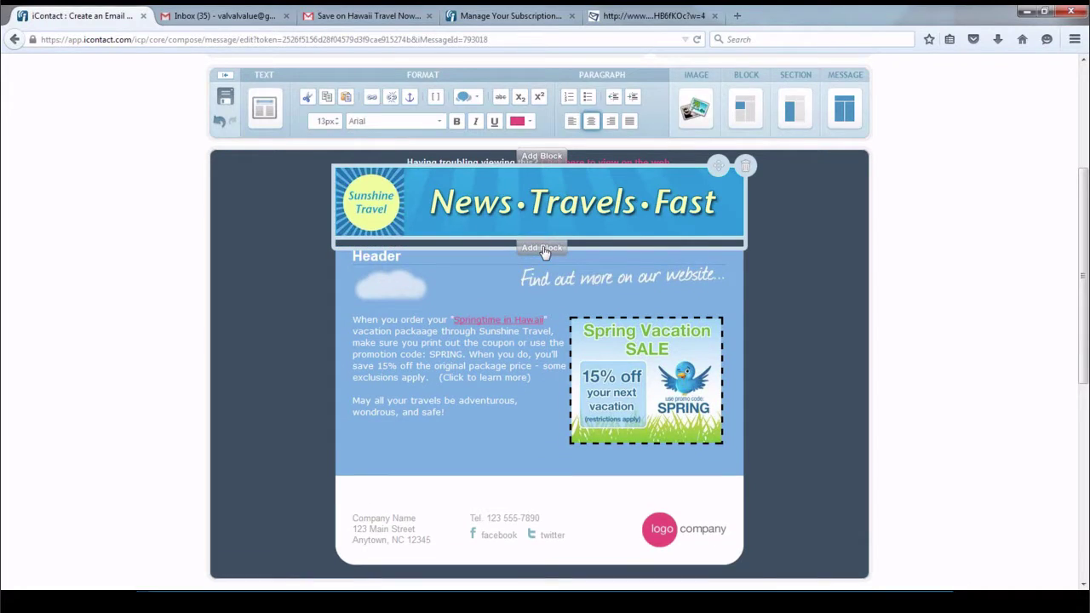
{"action": "left_click", "coordinate": [478, 100]}
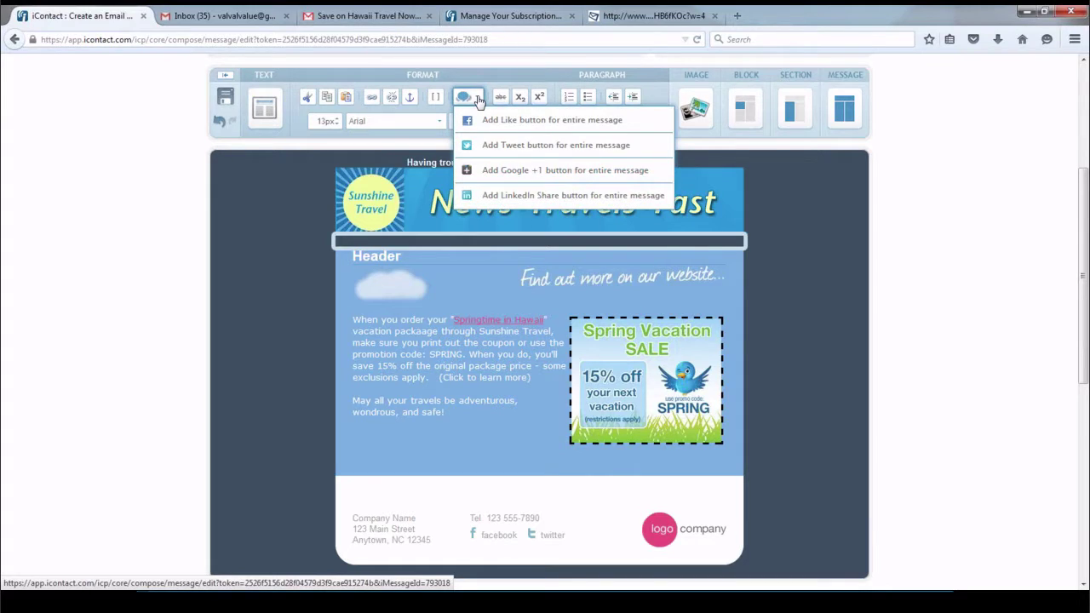
{"action": "left_click", "coordinate": [483, 119]}
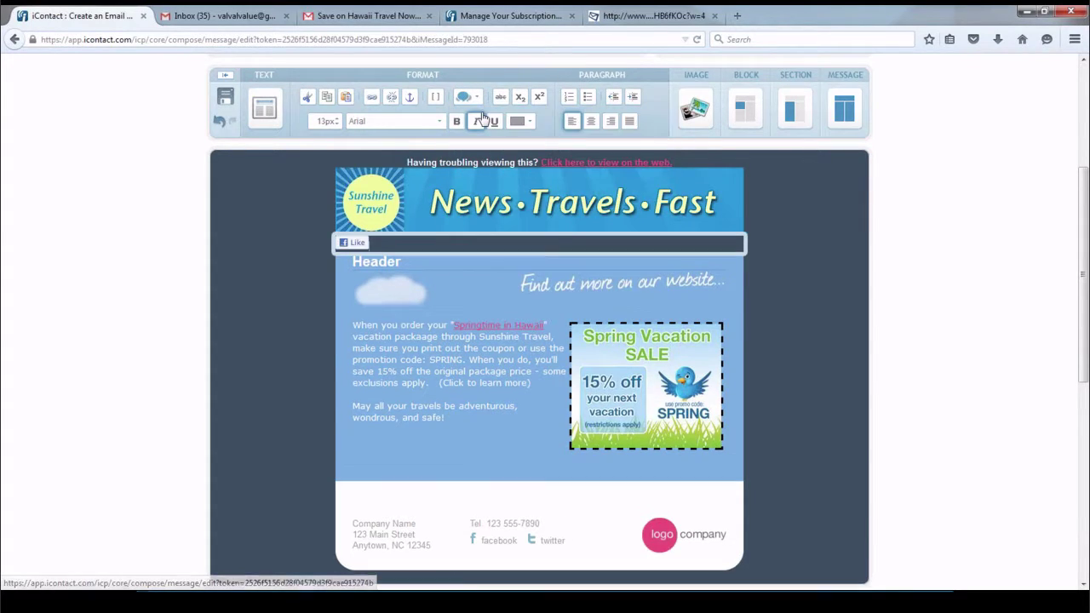
{"action": "left_click", "coordinate": [477, 100]}
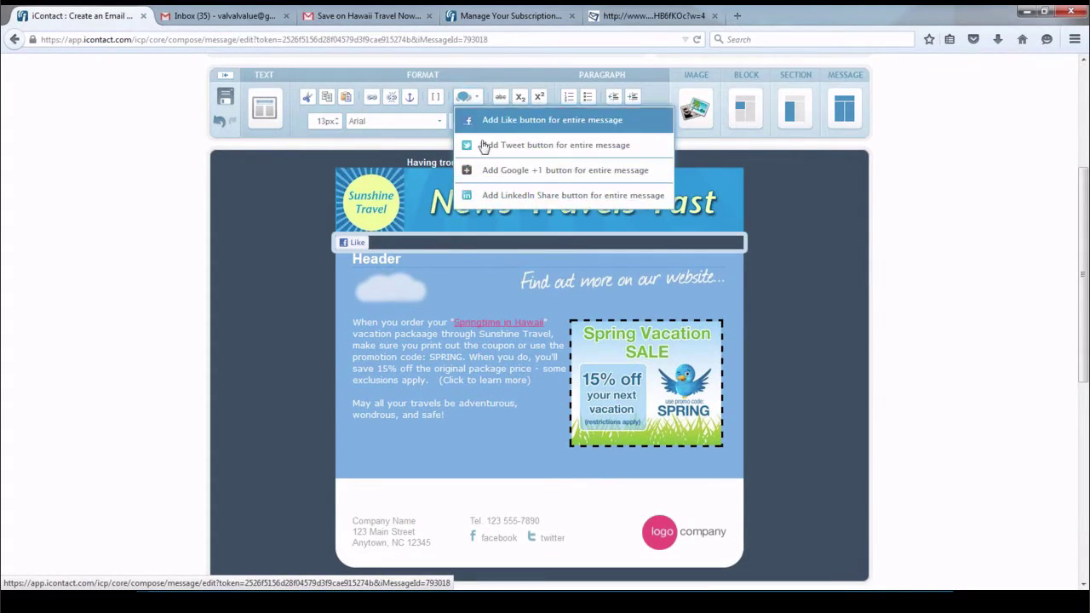
{"action": "left_click", "coordinate": [485, 144]}
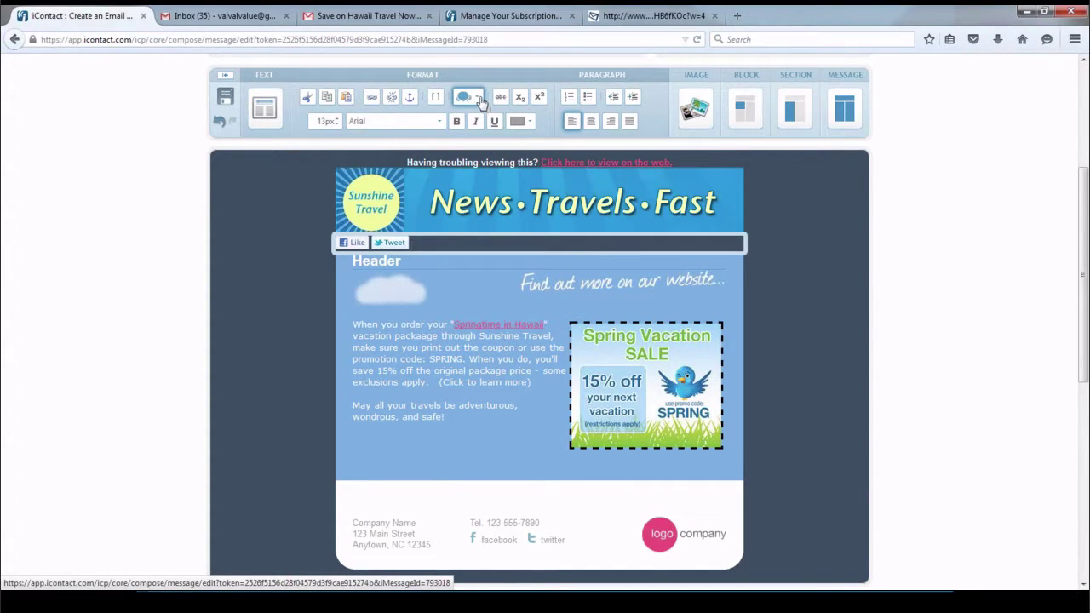
{"action": "left_click", "coordinate": [481, 101]}
{"action": "left_click", "coordinate": [495, 169]}
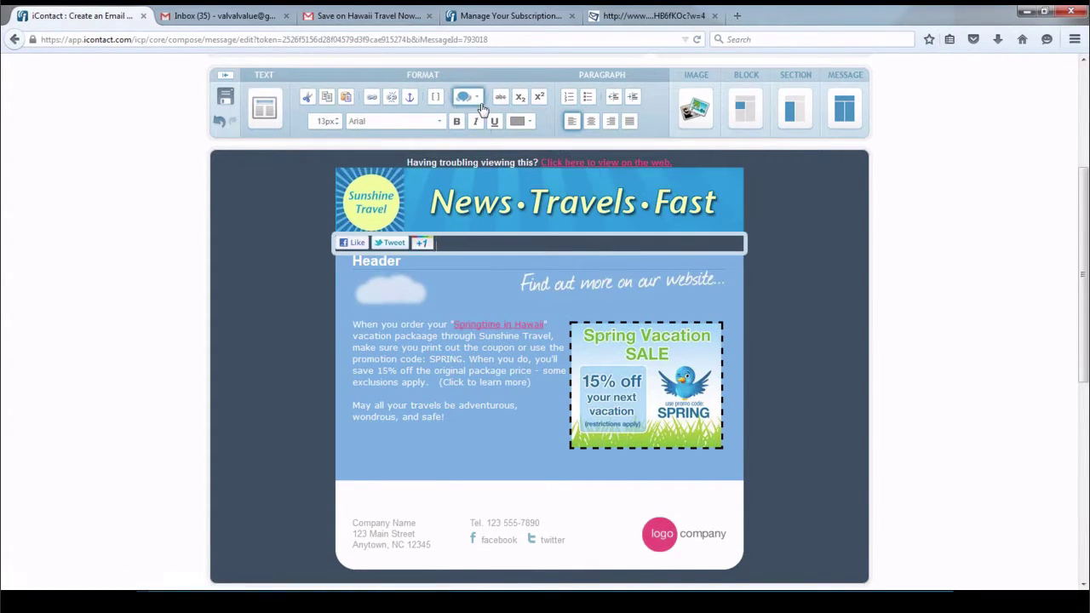
{"action": "left_click", "coordinate": [479, 99]}
{"action": "left_click", "coordinate": [503, 196]}
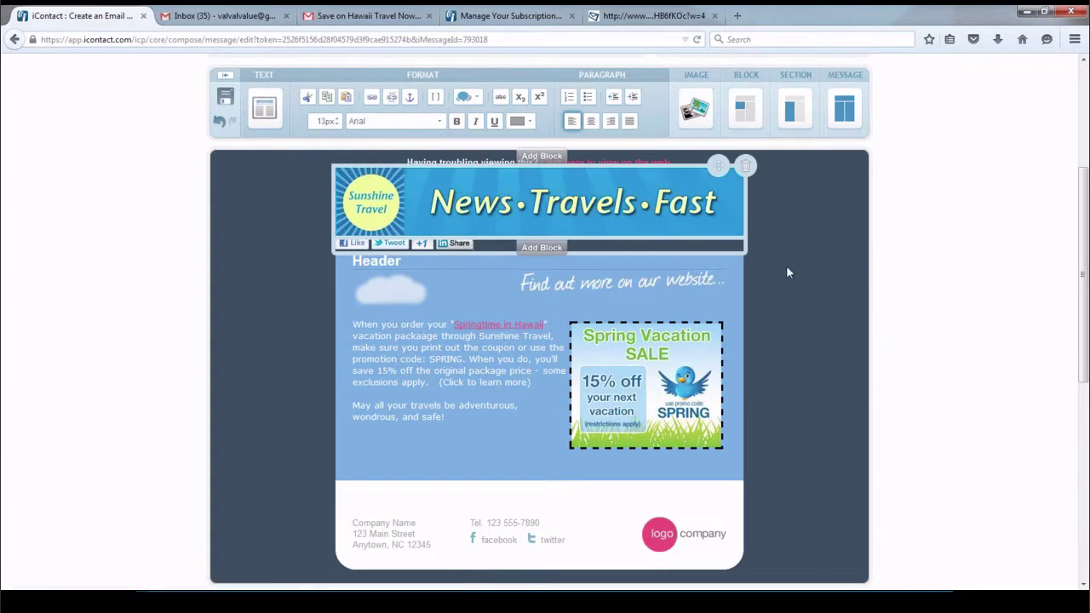
Center the social buttons and give their bar a white background
{"action": "left_click", "coordinate": [592, 122]}
{"action": "left_click", "coordinate": [741, 119]}
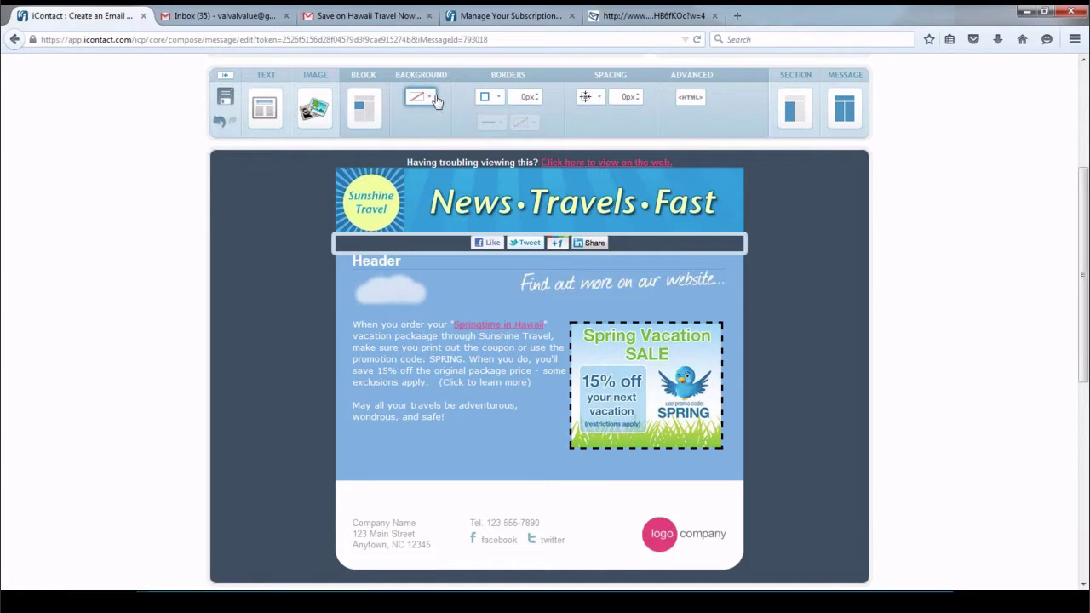
{"action": "left_click", "coordinate": [431, 100]}
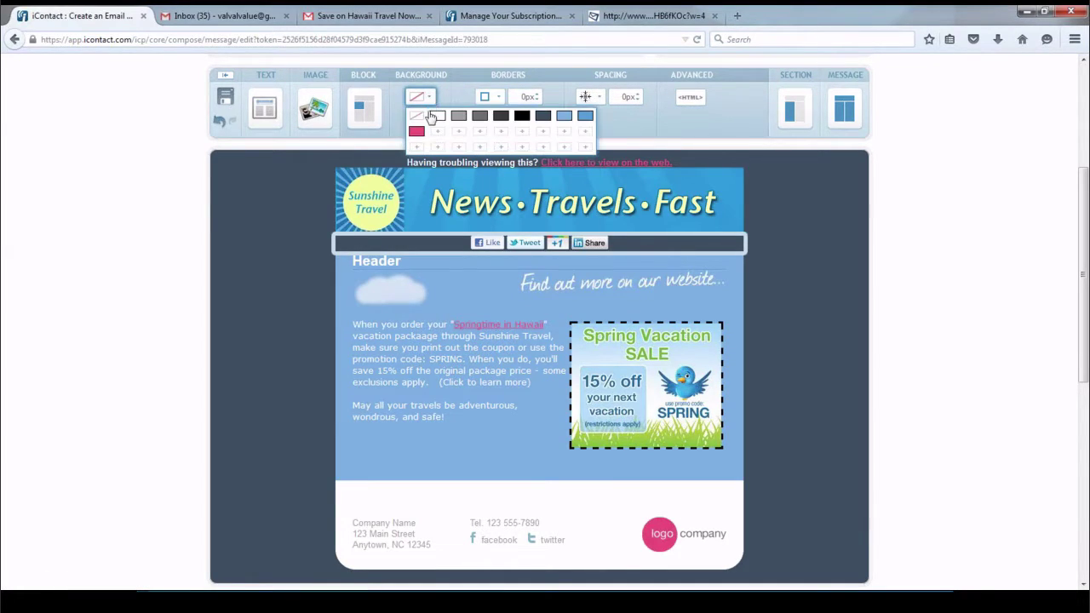
{"action": "left_click", "coordinate": [434, 112]}
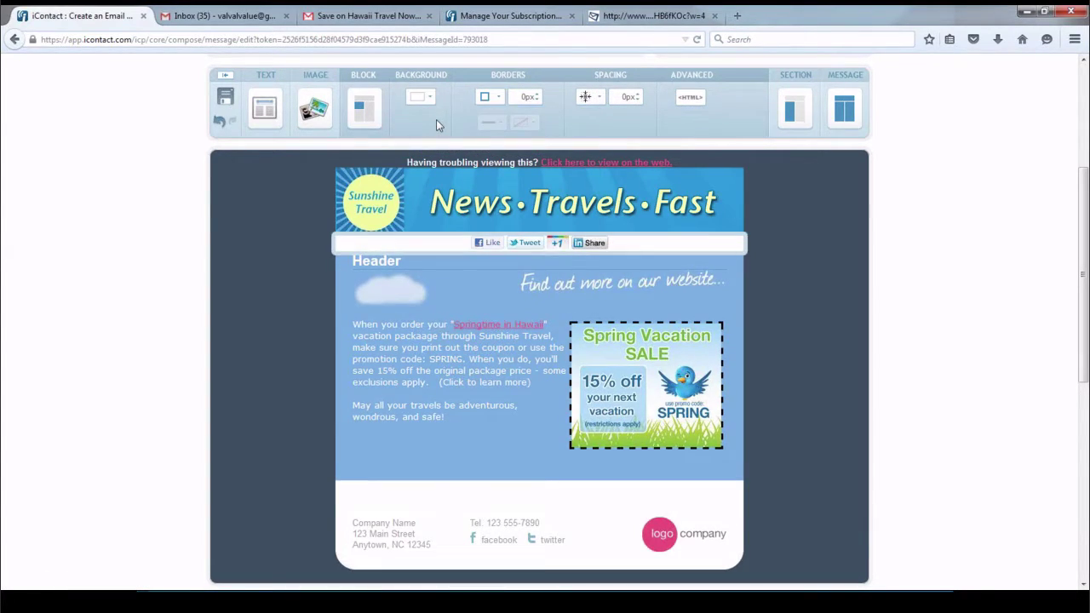
{"action": "left_click", "coordinate": [921, 255]}
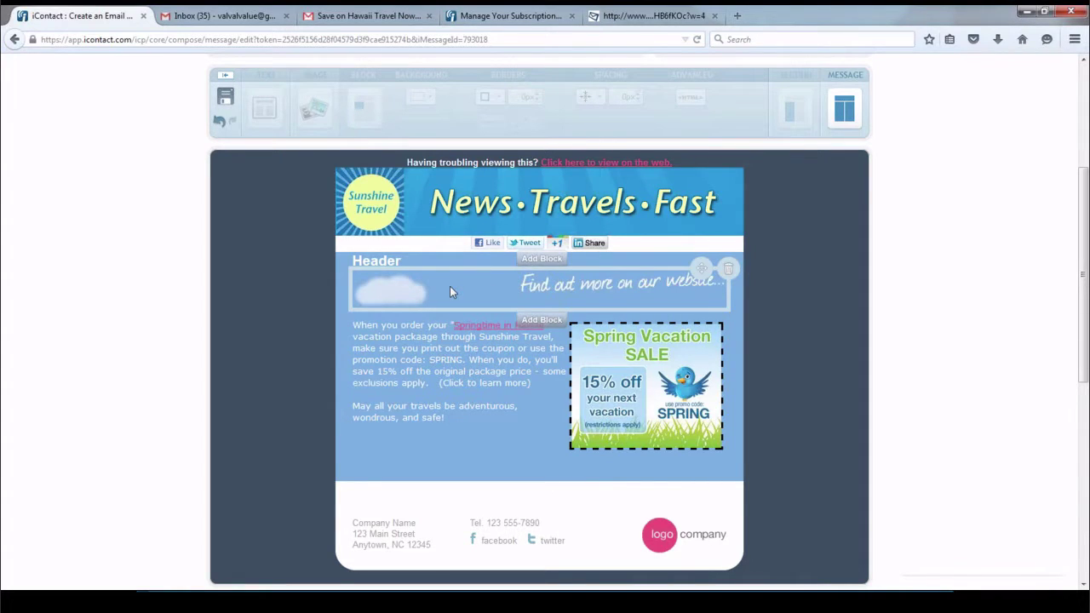
Replace the word Header with 'Dear ,'
{"action": "scroll", "coordinate": [411, 232], "scroll_direction": "down", "scroll_amount": 2}
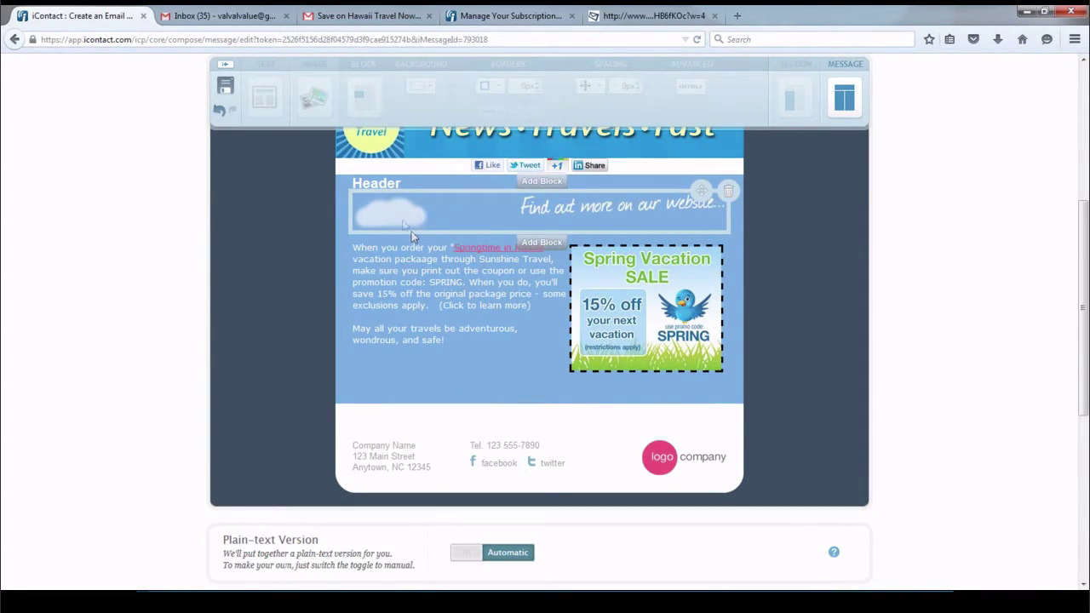
{"action": "double_click", "coordinate": [390, 186]}
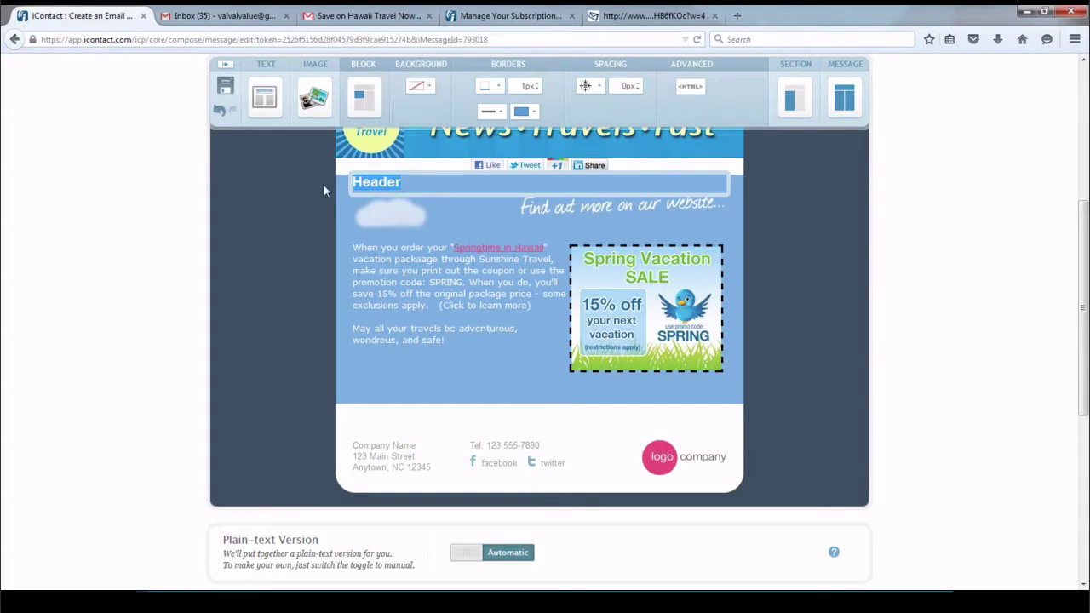
{"action": "type", "text": "Dear "}
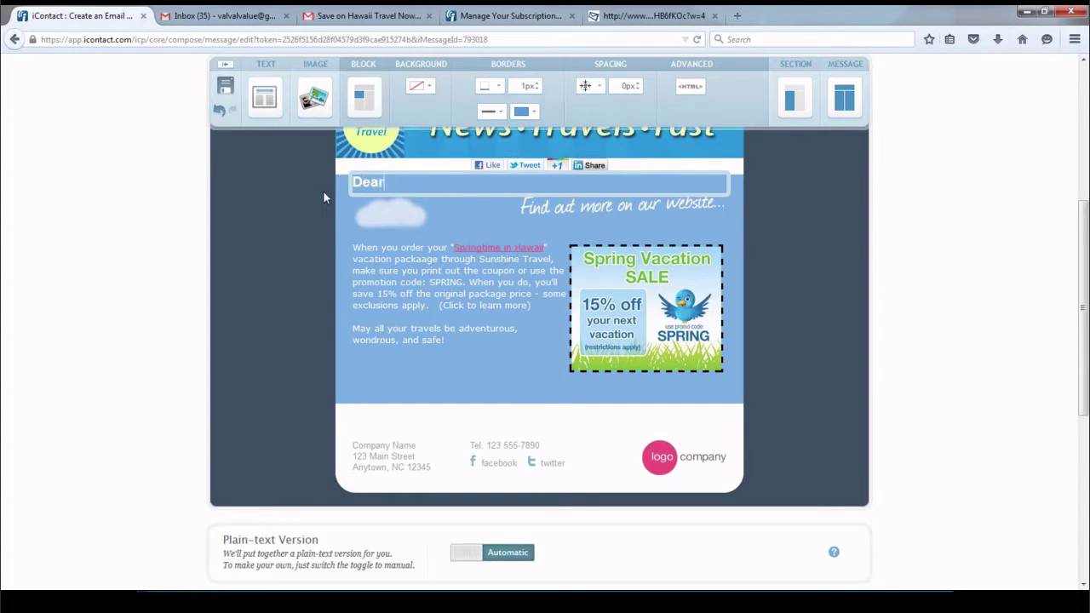
{"action": "type", "text": ","}
Insert the First Name merge field before the comma in the greeting
{"action": "left_click", "coordinate": [265, 95]}
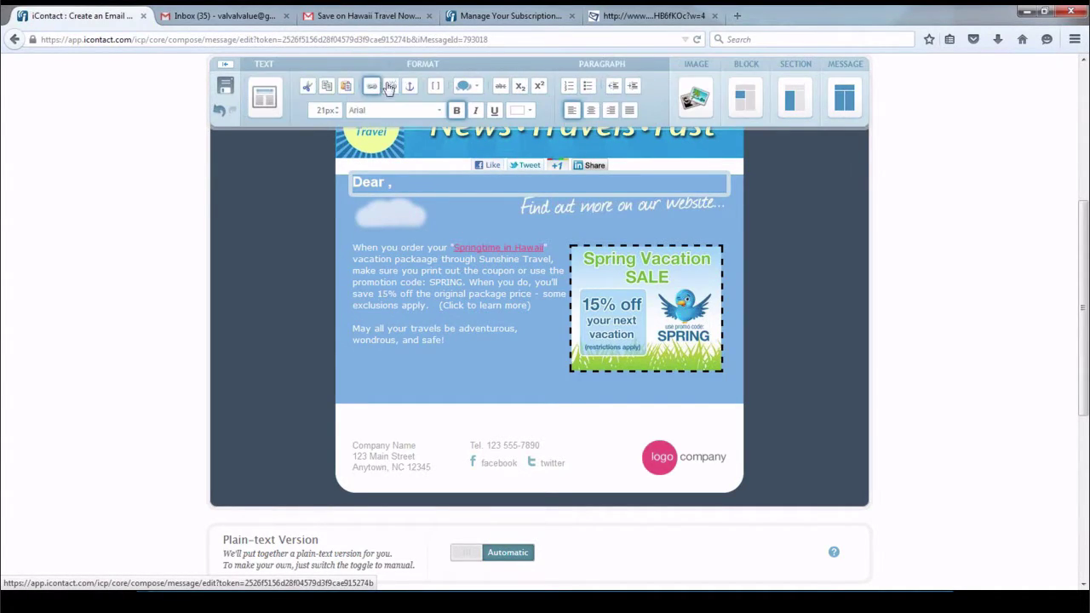
{"action": "left_click", "coordinate": [435, 88]}
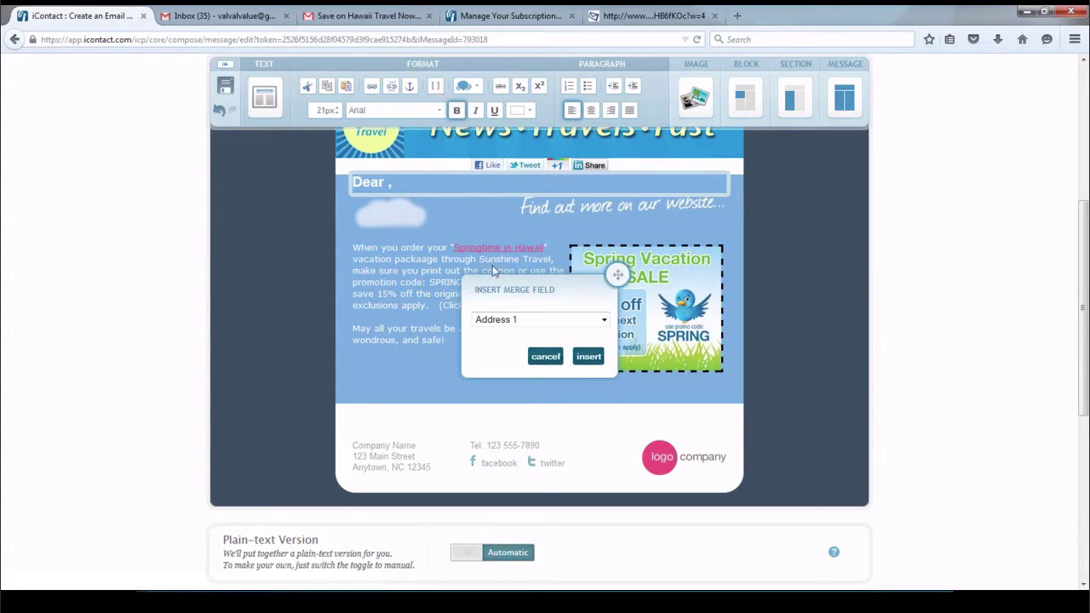
{"action": "left_click", "coordinate": [604, 319]}
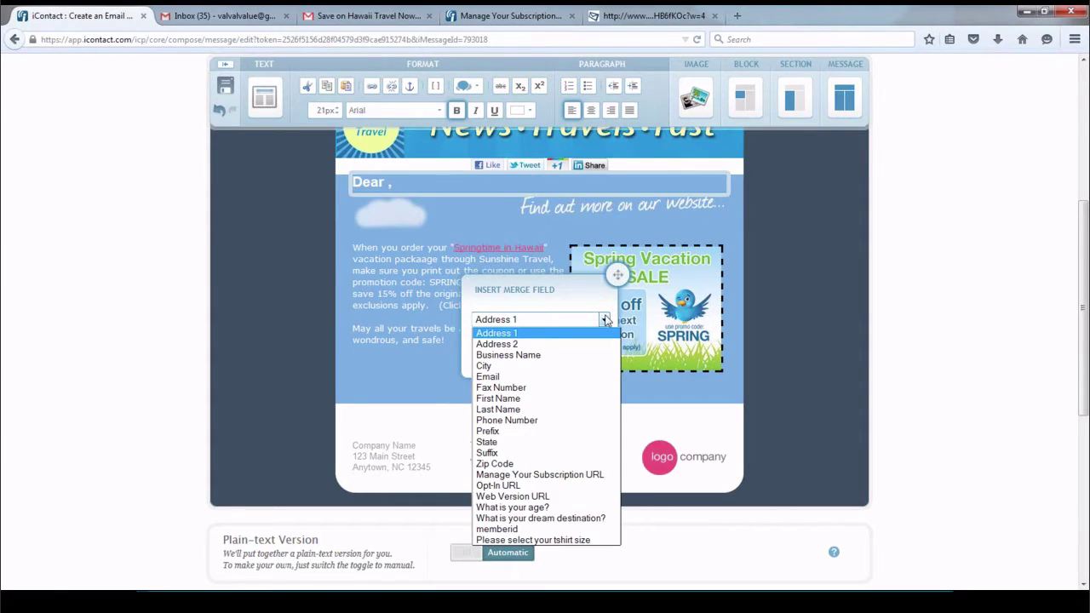
{"action": "left_click", "coordinate": [499, 398]}
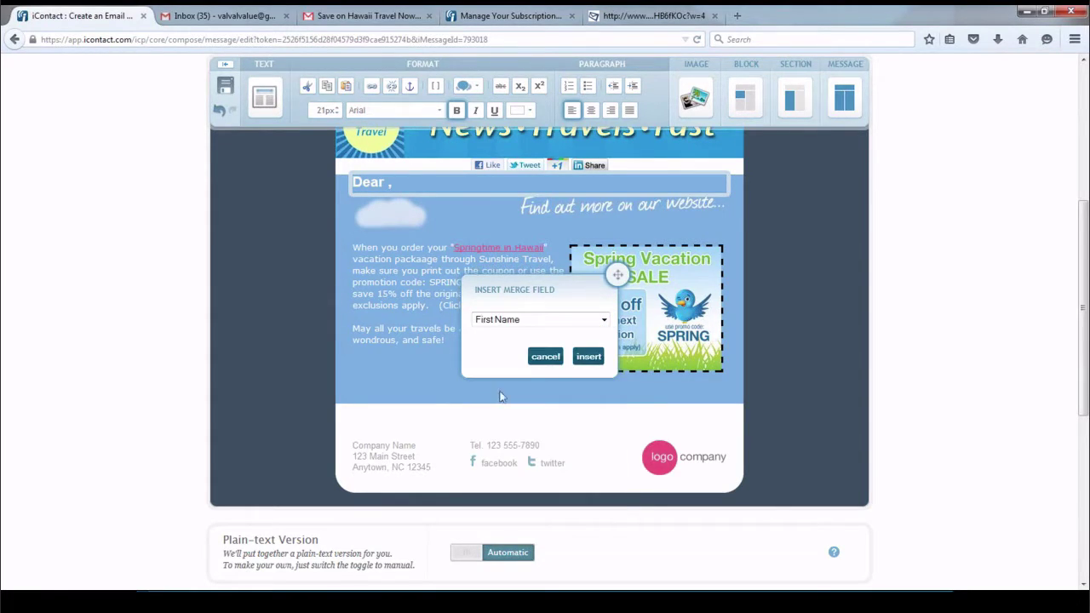
{"action": "left_click", "coordinate": [588, 359]}
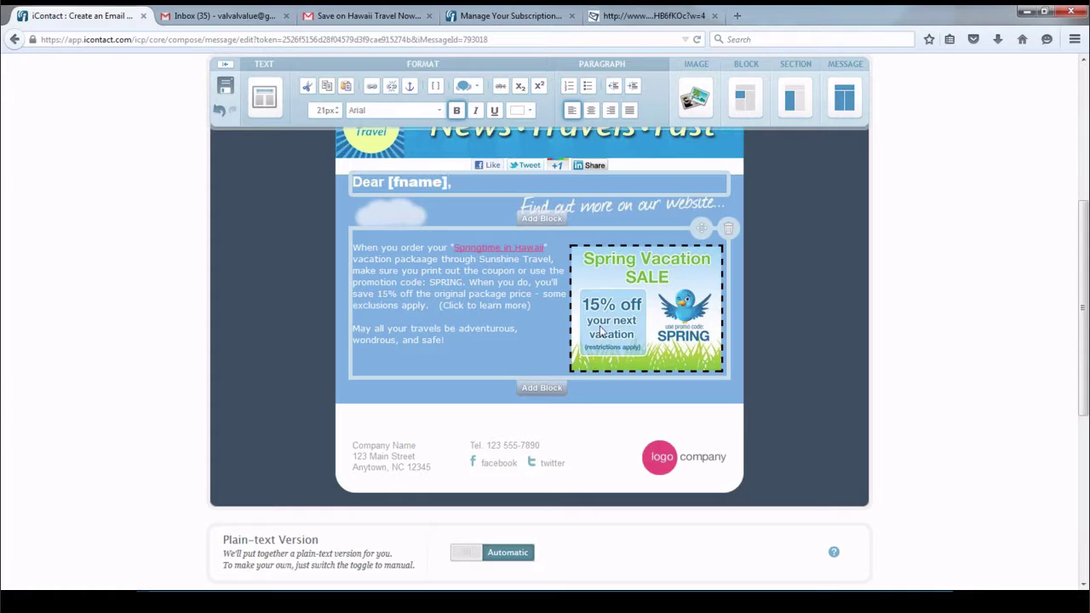
{"action": "left_click", "coordinate": [934, 226]}
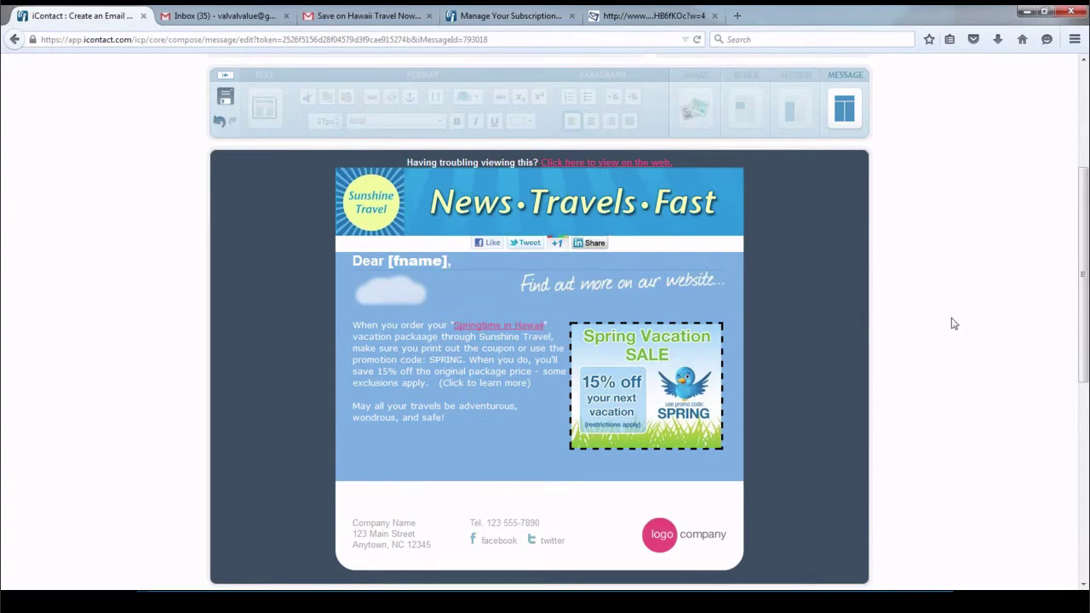
Scroll through the Hawaii Offer email, then put the Springtime in Hawaii offer paragraph into edit mode
{"action": "scroll", "coordinate": [959, 322], "scroll_direction": "down", "scroll_amount": 2}
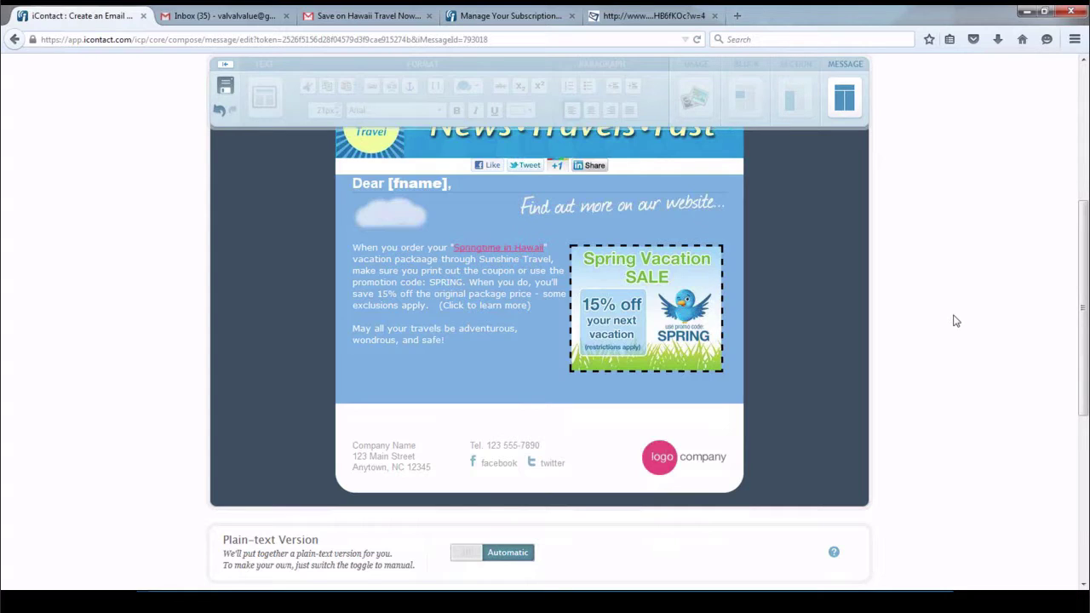
{"action": "scroll", "coordinate": [955, 321], "scroll_direction": "up", "scroll_amount": 2}
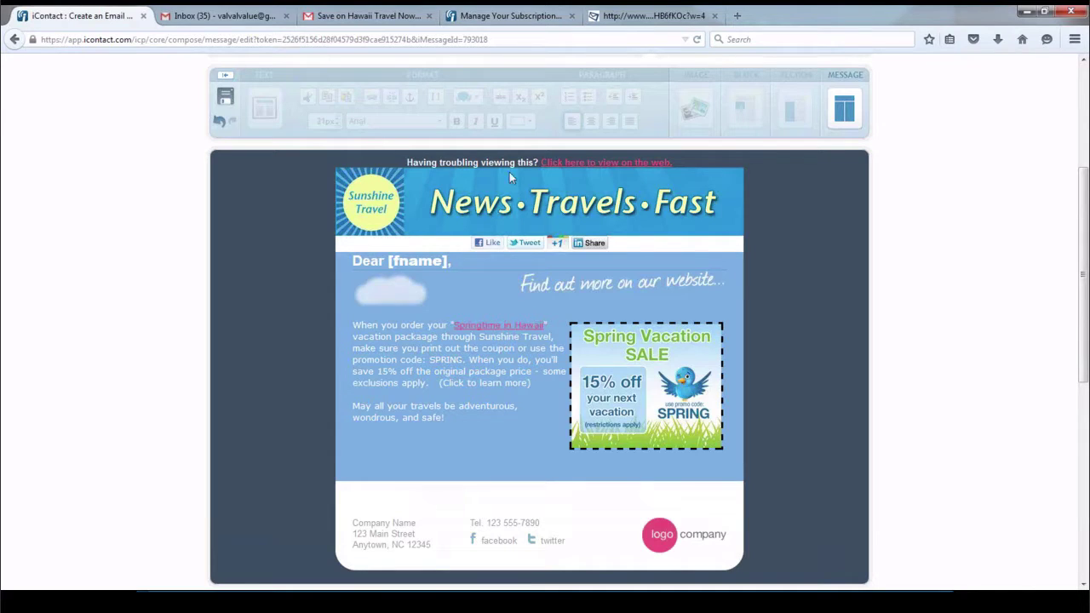
{"action": "left_click", "coordinate": [425, 321]}
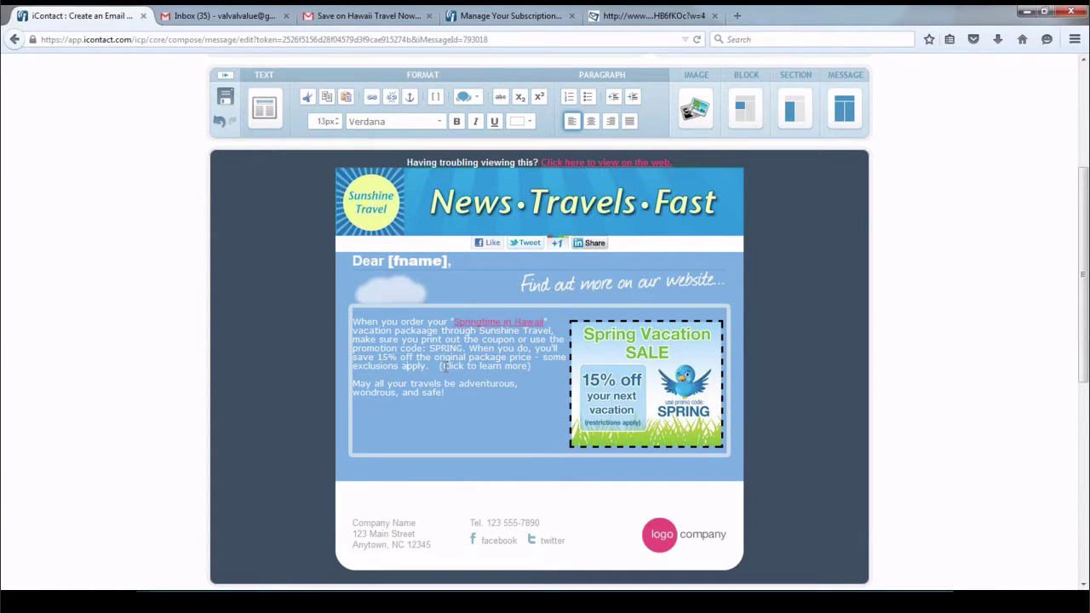
Link the 'Click to learn more' text to sunshinetravel.com/junenewsletter and finish editing the paragraph
{"action": "left_click_drag", "start_coordinate": [443, 366], "coordinate": [528, 366]}
{"action": "left_click", "coordinate": [371, 98]}
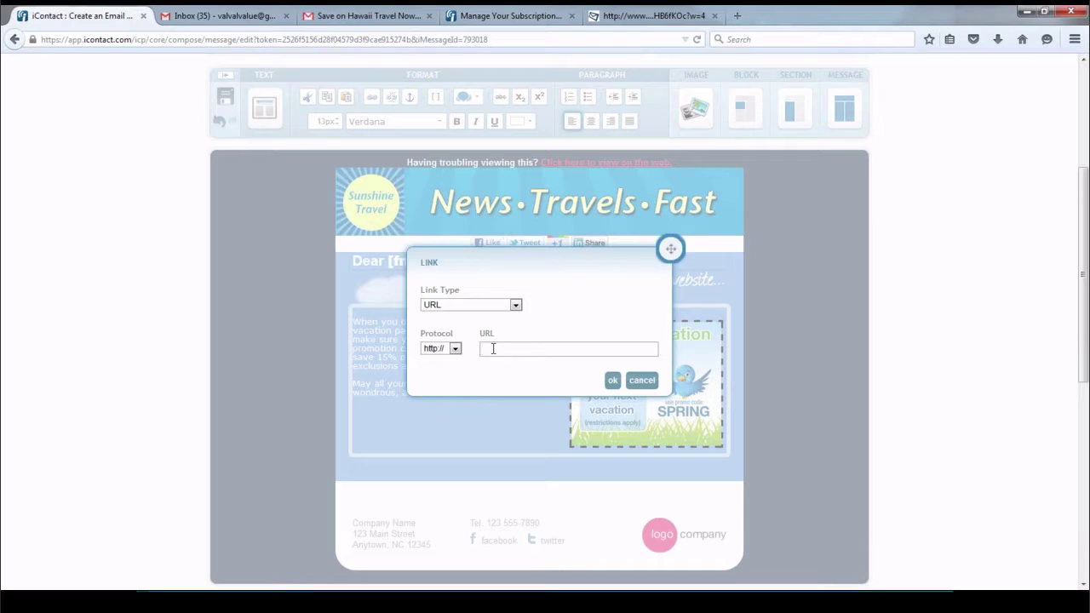
{"action": "type", "text": "sunshinetravel.com/junenewsletter"}
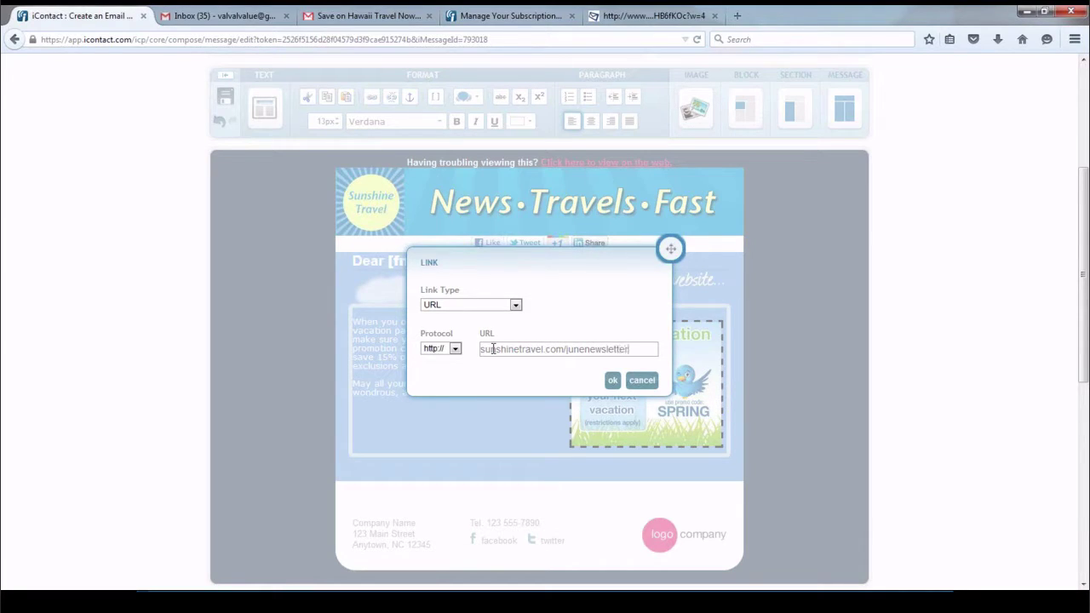
{"action": "left_click", "coordinate": [612, 380]}
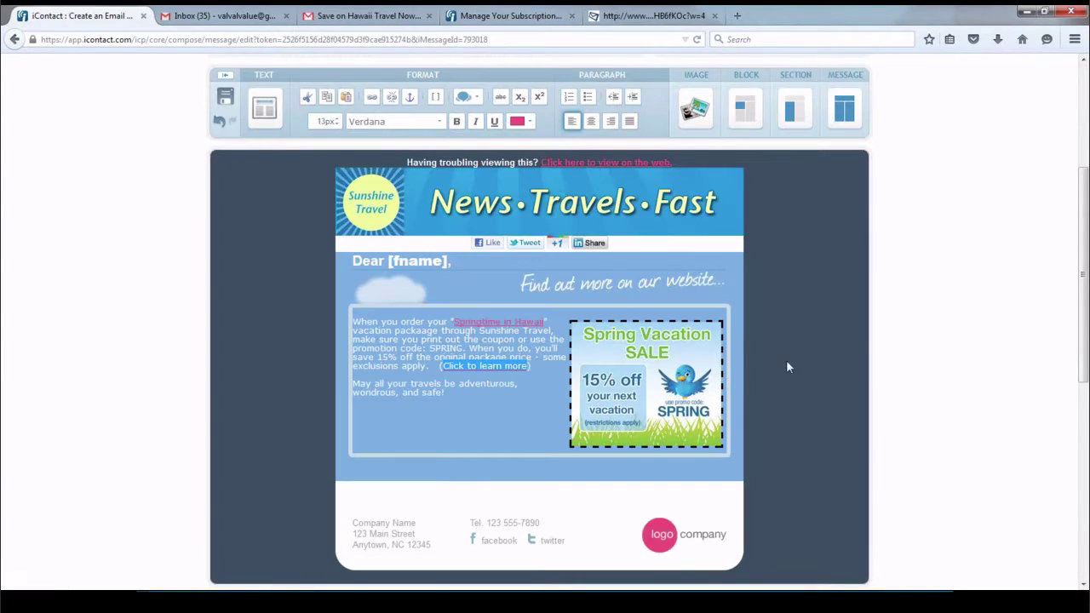
{"action": "left_click", "coordinate": [916, 313]}
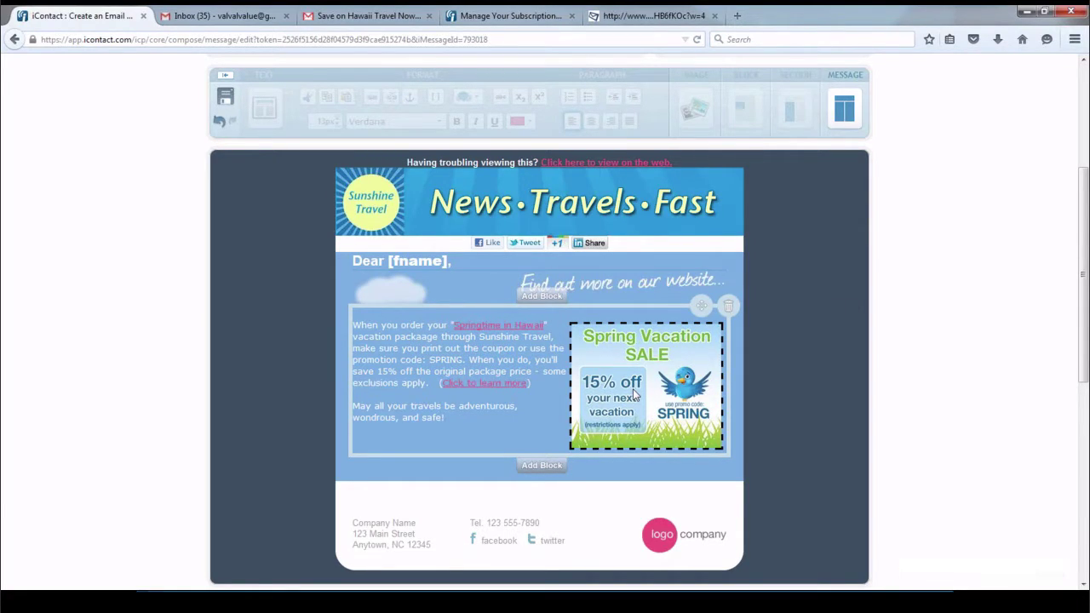
Link the News Travels Fast header banner image to sunshinetravel.com
{"action": "left_click", "coordinate": [546, 208]}
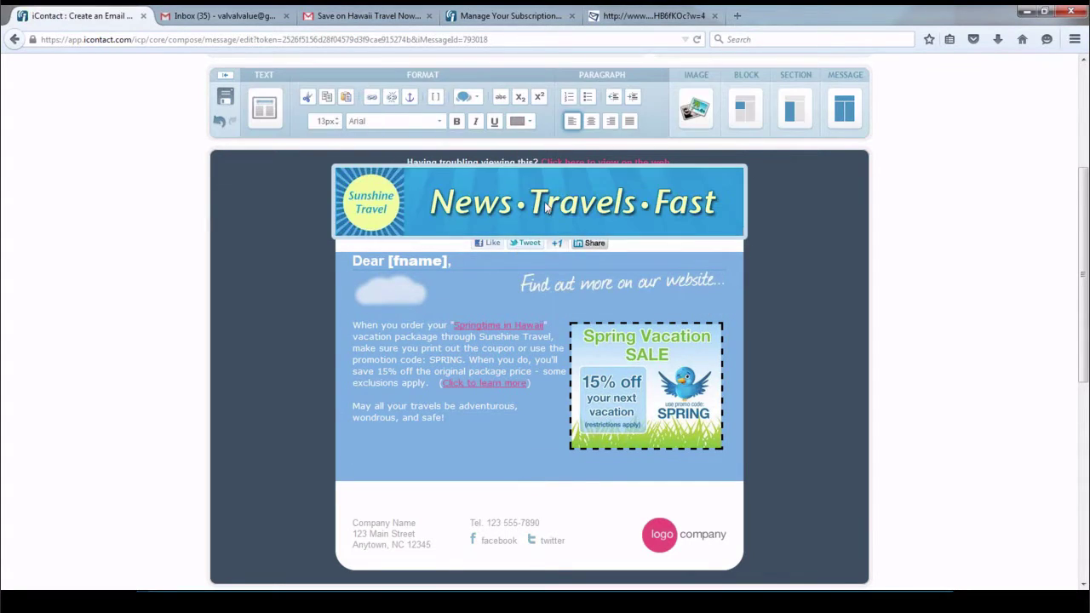
{"action": "left_click", "coordinate": [545, 208]}
{"action": "left_click", "coordinate": [371, 98]}
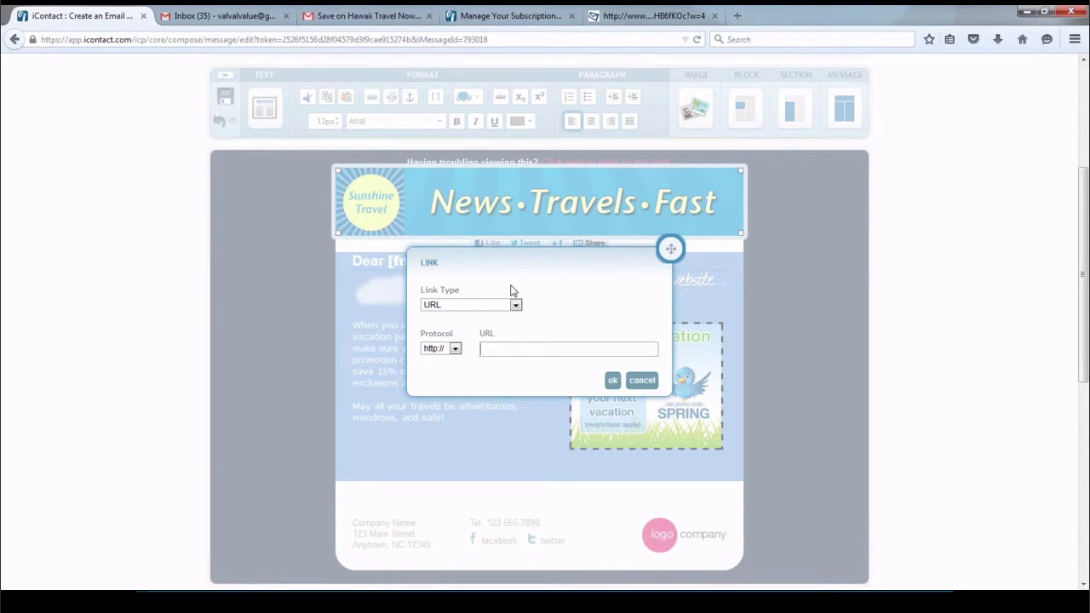
{"action": "type", "text": "sunshinetravel.com"}
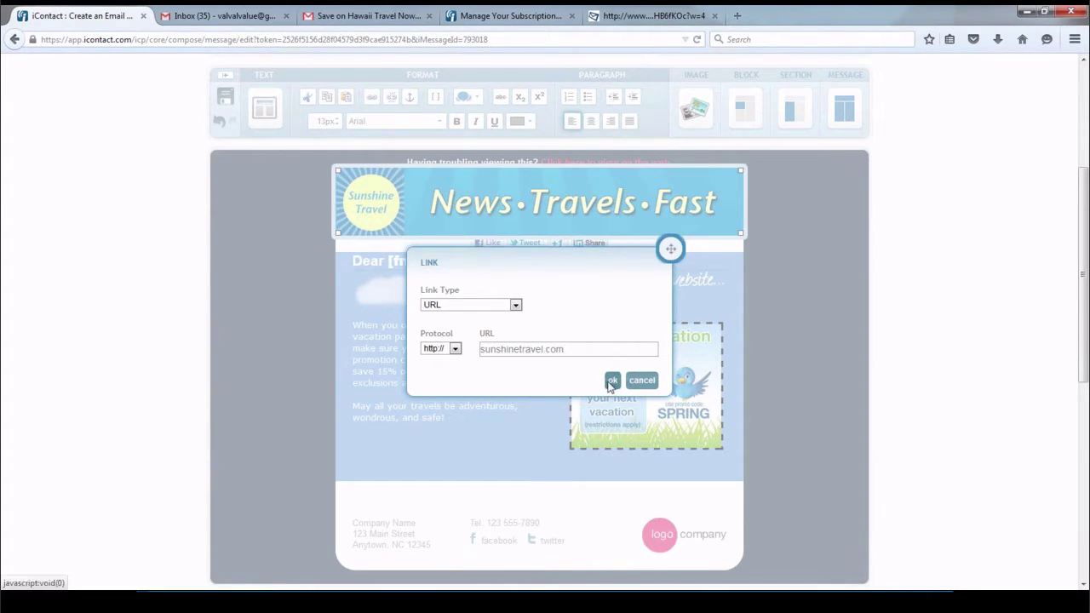
{"action": "left_click", "coordinate": [612, 380]}
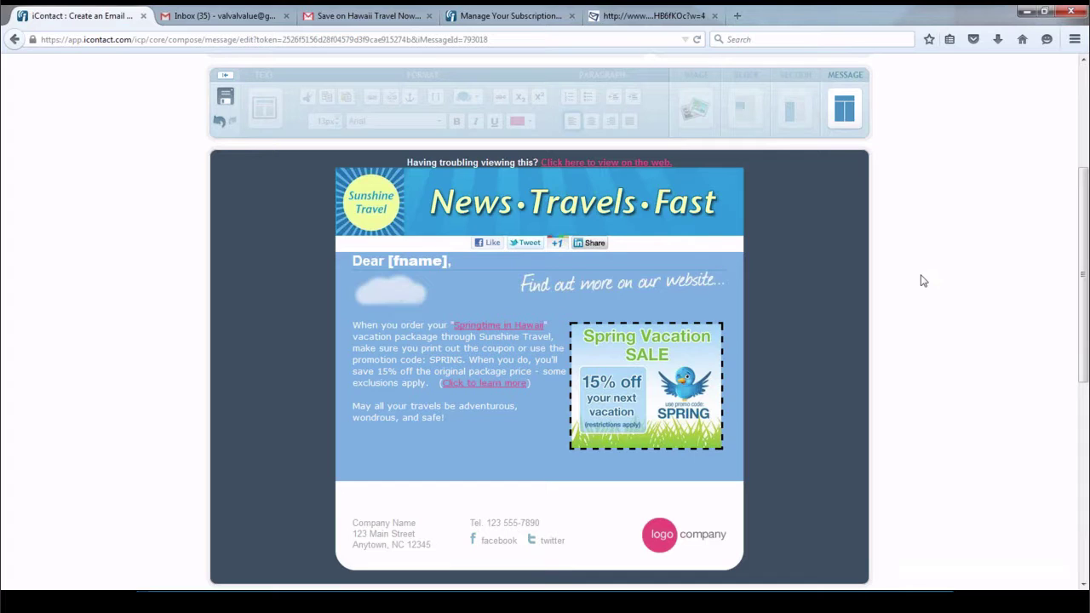
{"action": "scroll", "coordinate": [923, 281], "scroll_direction": "down", "scroll_amount": 4}
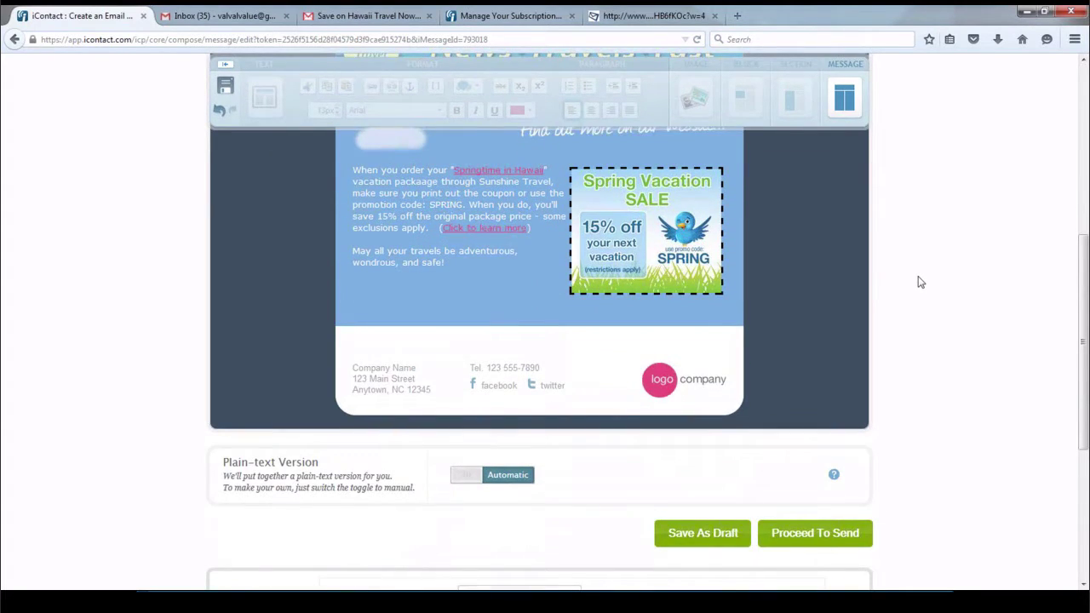
Delete the company address block and the logo block from the footer
{"action": "mouse_move", "coordinate": [409, 391]}
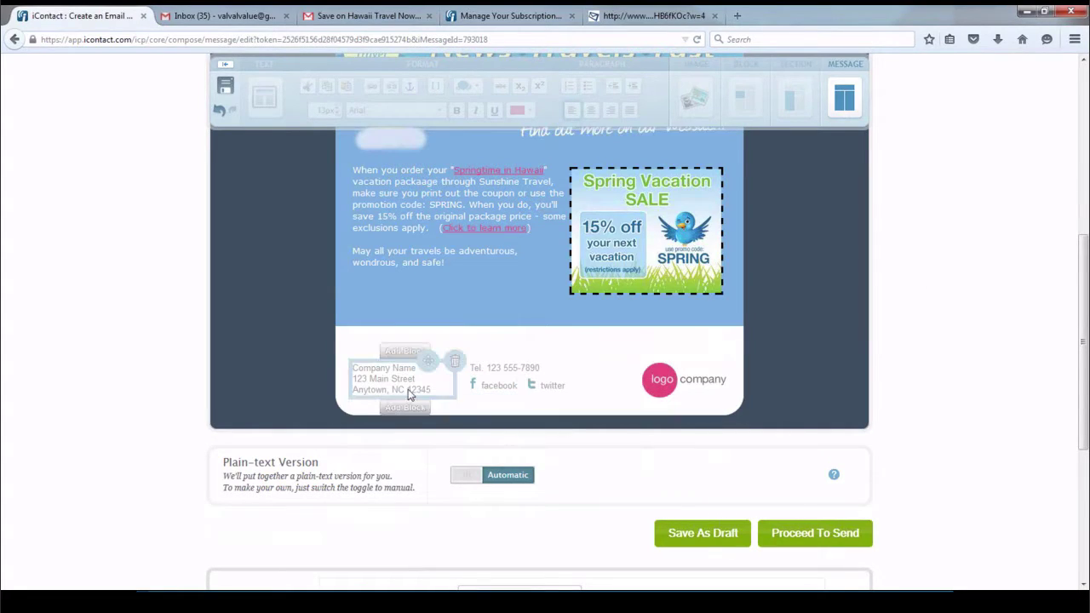
{"action": "left_click", "coordinate": [456, 368]}
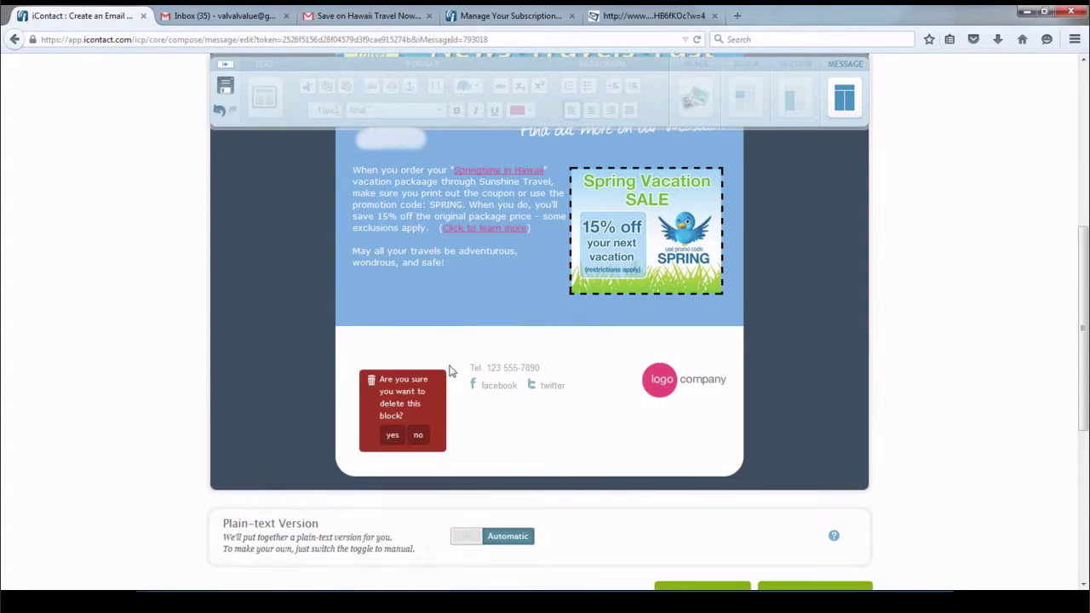
{"action": "left_click", "coordinate": [394, 435]}
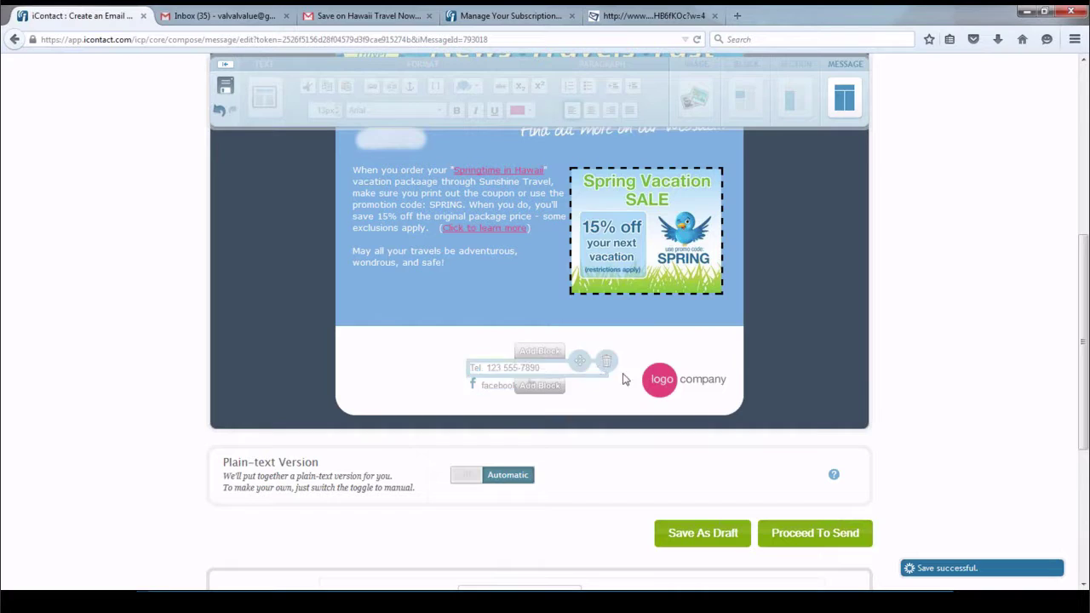
{"action": "left_click", "coordinate": [731, 362]}
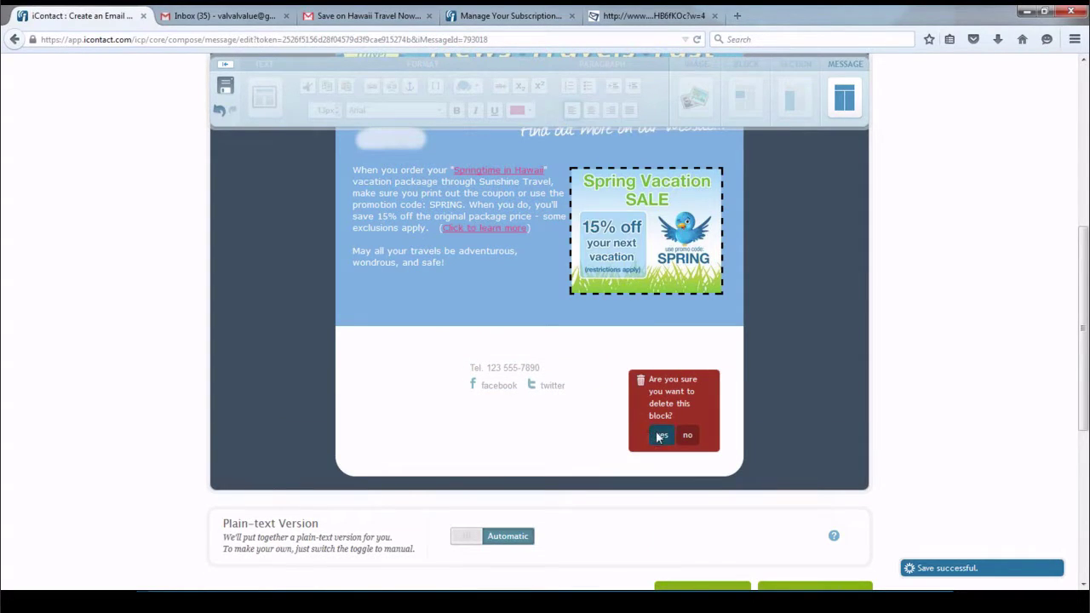
{"action": "left_click", "coordinate": [660, 439]}
Delete the Tel. phone number line, leaving only the facebook and twitter links
{"action": "mouse_move", "coordinate": [510, 365]}
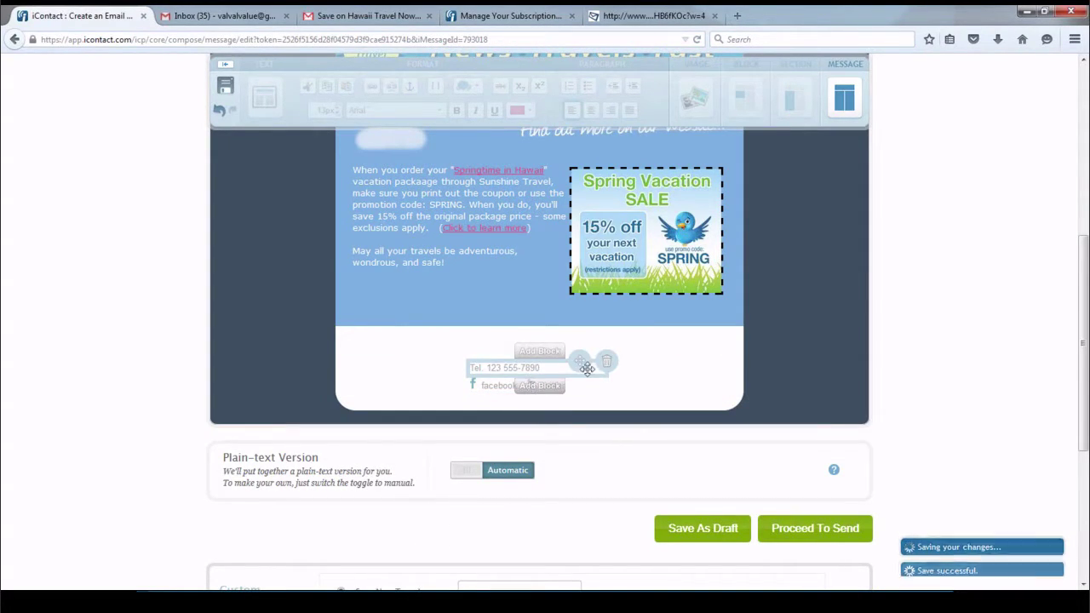
{"action": "left_click", "coordinate": [608, 371]}
{"action": "left_click", "coordinate": [511, 410]}
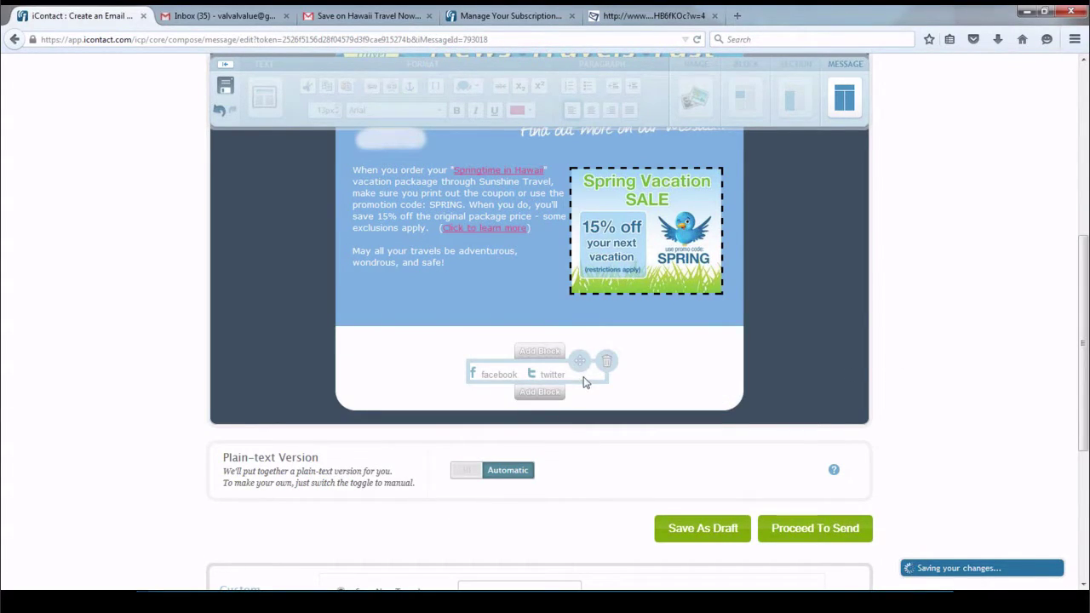
{"action": "mouse_move", "coordinate": [483, 408]}
{"action": "mouse_move", "coordinate": [439, 378]}
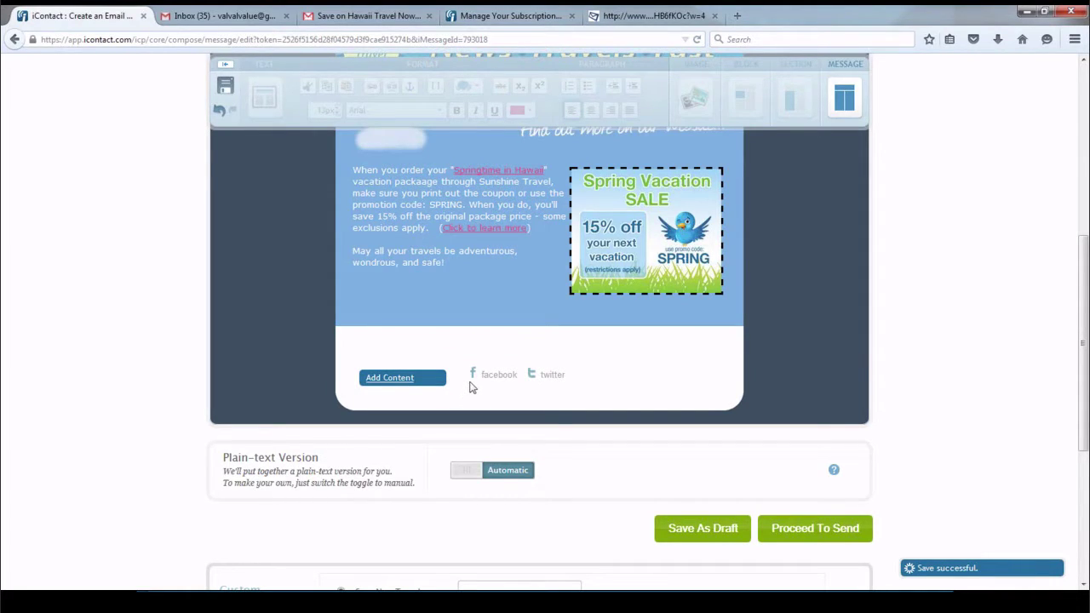
{"action": "mouse_move", "coordinate": [472, 385]}
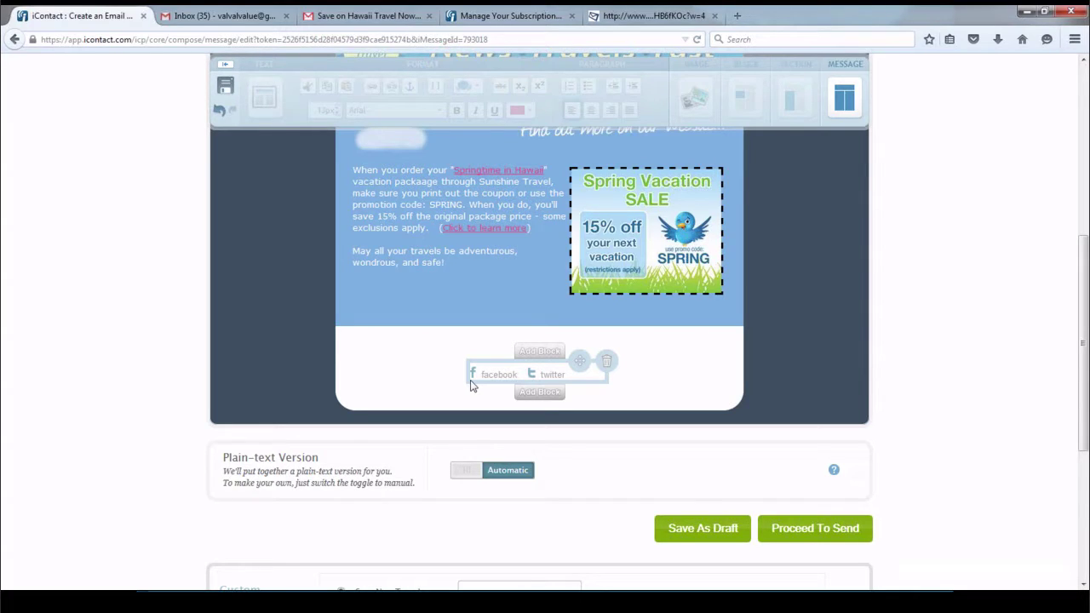
{"action": "left_click", "coordinate": [497, 376]}
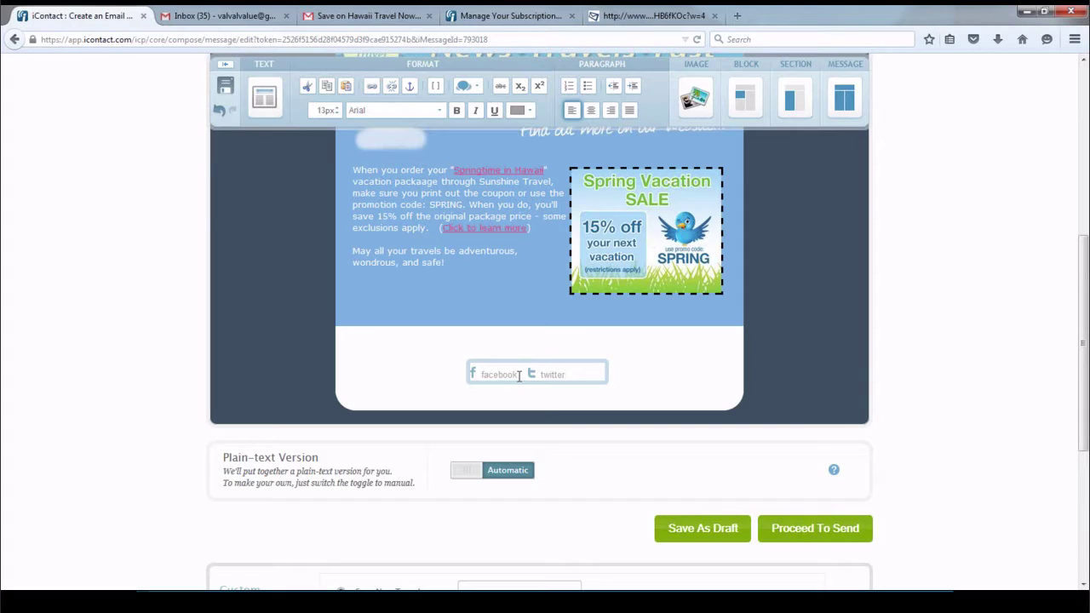
{"action": "left_click_drag", "start_coordinate": [518, 375], "coordinate": [480, 378]}
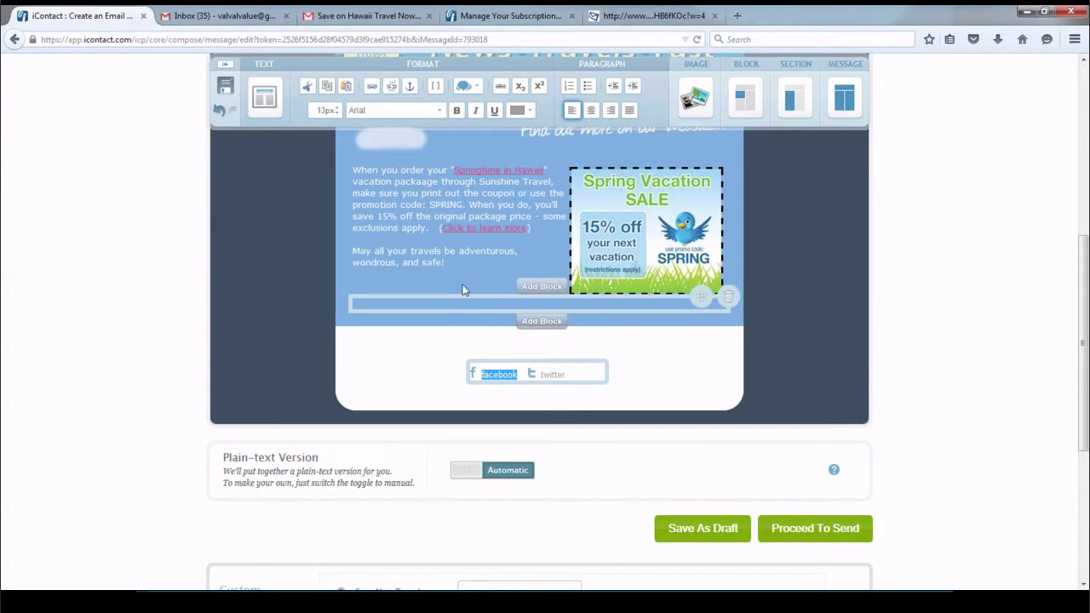
{"action": "left_click", "coordinate": [372, 88]}
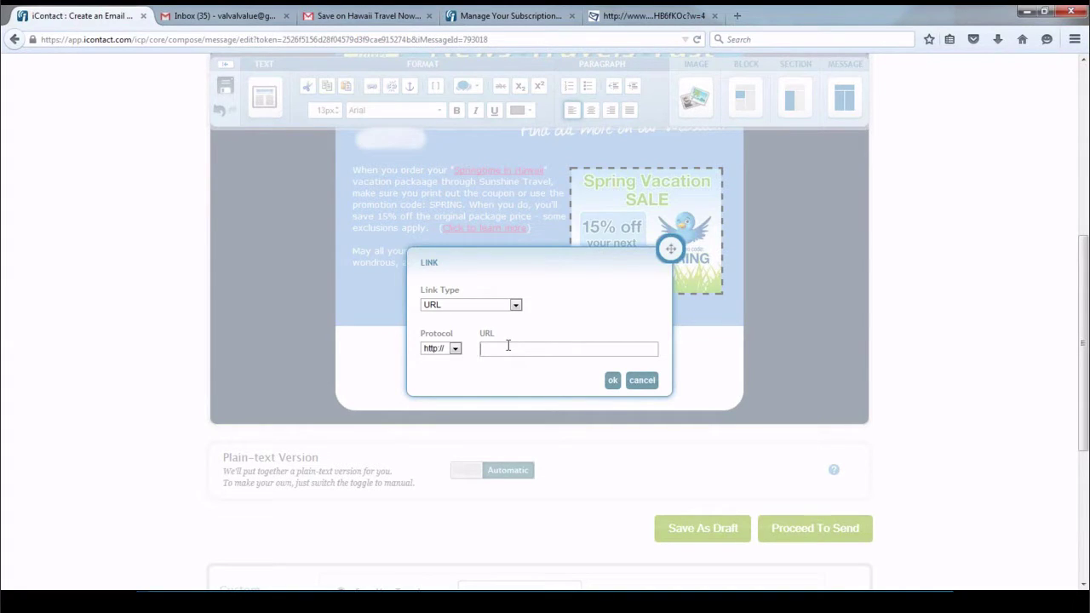
{"action": "left_click", "coordinate": [642, 380]}
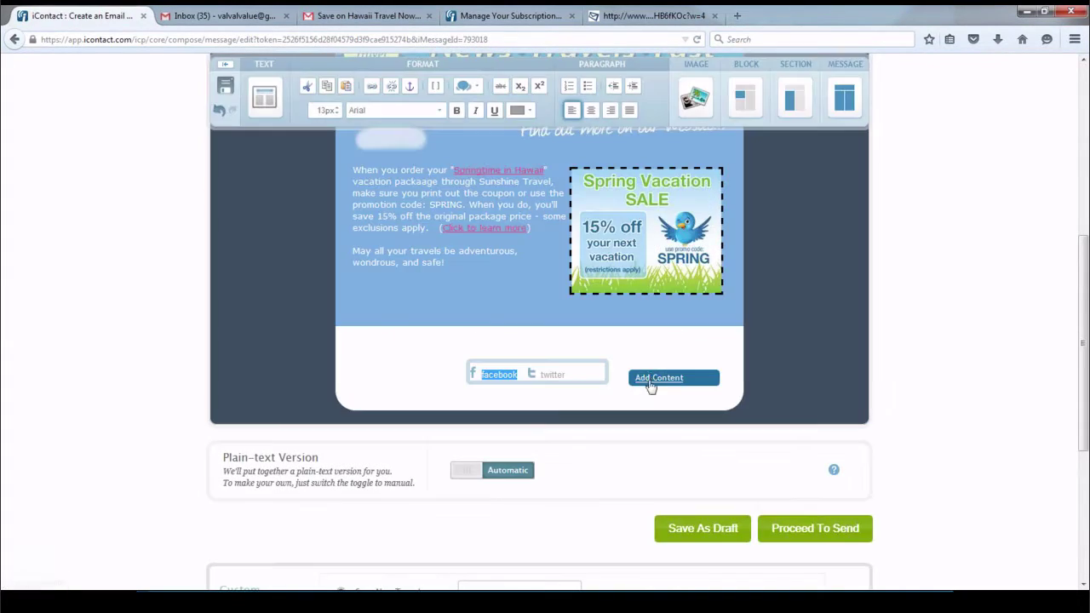
{"action": "left_click", "coordinate": [926, 342]}
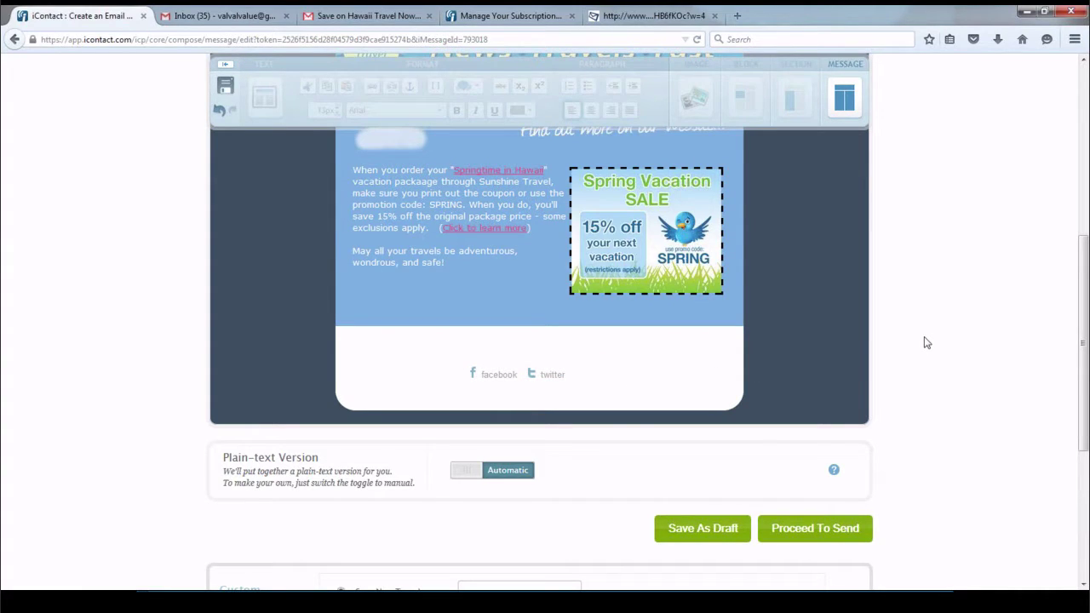
{"action": "scroll", "coordinate": [926, 342], "scroll_direction": "up", "scroll_amount": 3}
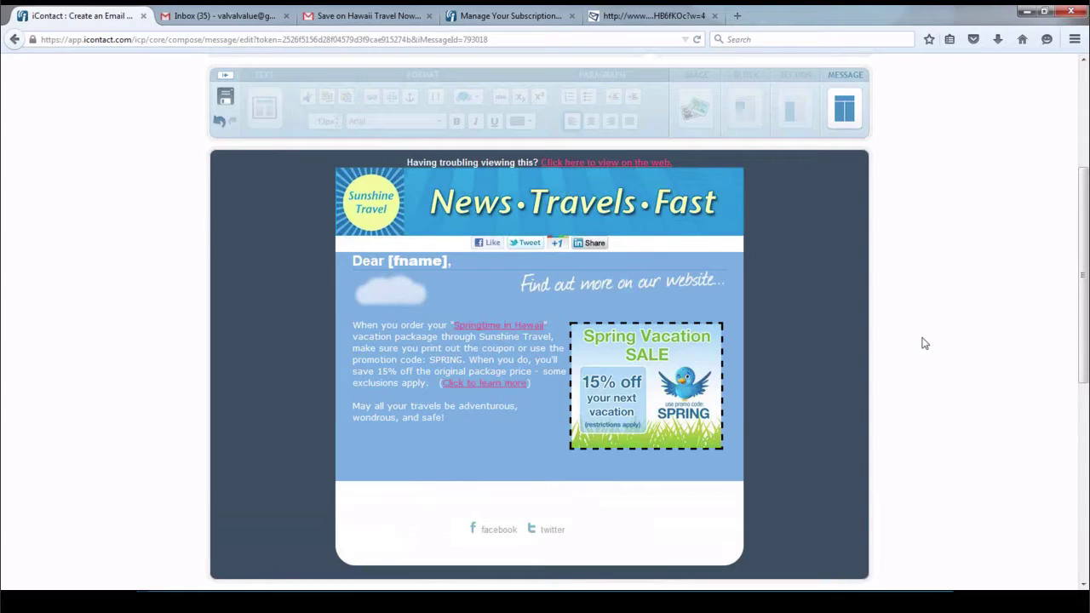
Spell-check the message, correcting 'packaage' to 'package' while skipping fname and facebook, then pass the spam check
{"action": "left_click", "coordinate": [856, 114]}
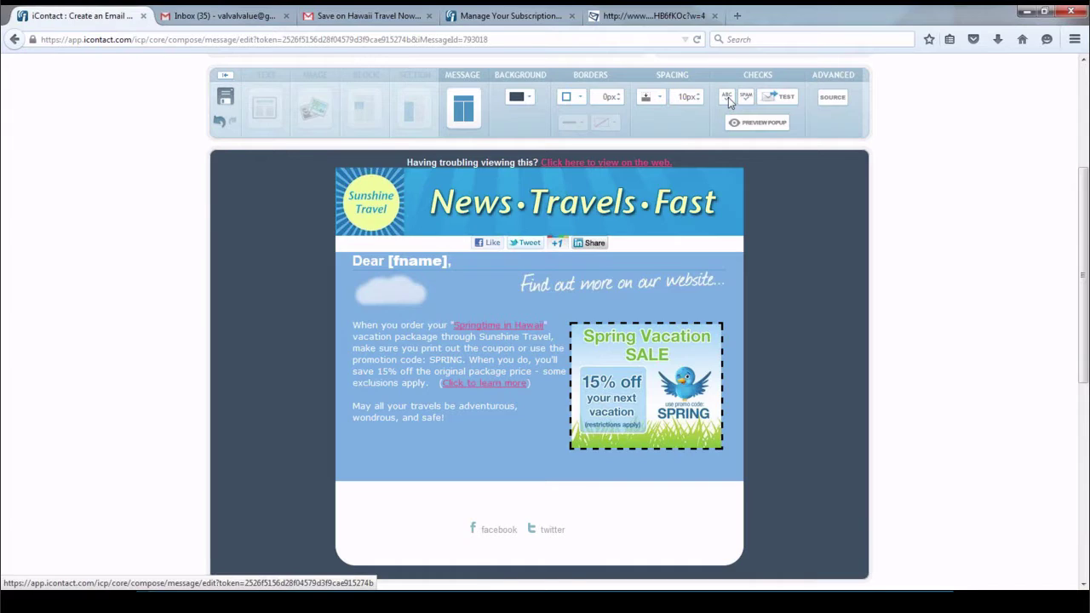
{"action": "left_click", "coordinate": [728, 97]}
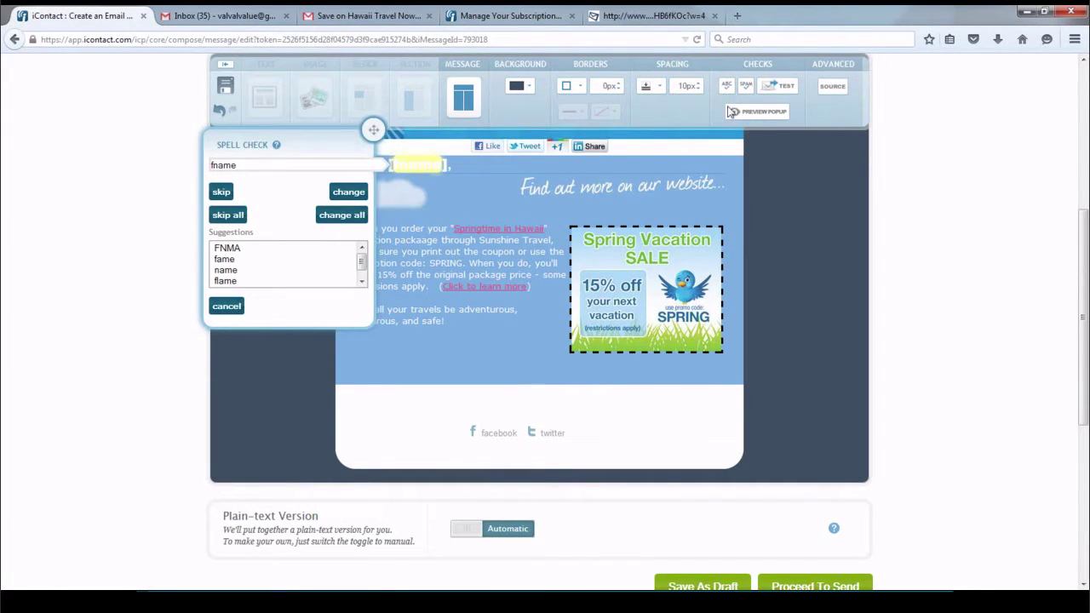
{"action": "left_click", "coordinate": [221, 192]}
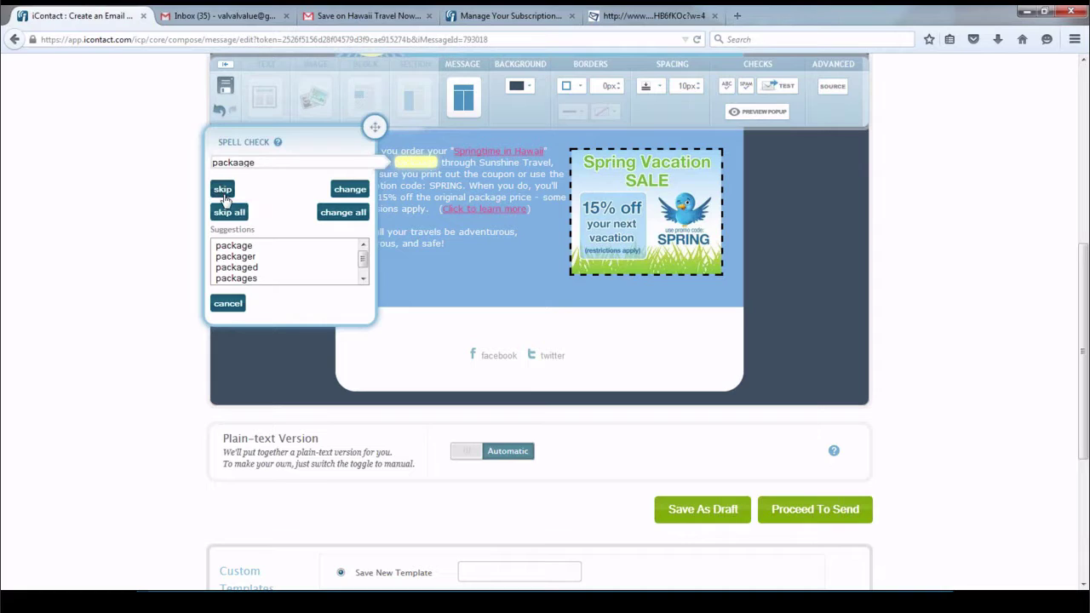
{"action": "left_click", "coordinate": [242, 246]}
{"action": "left_click", "coordinate": [349, 191]}
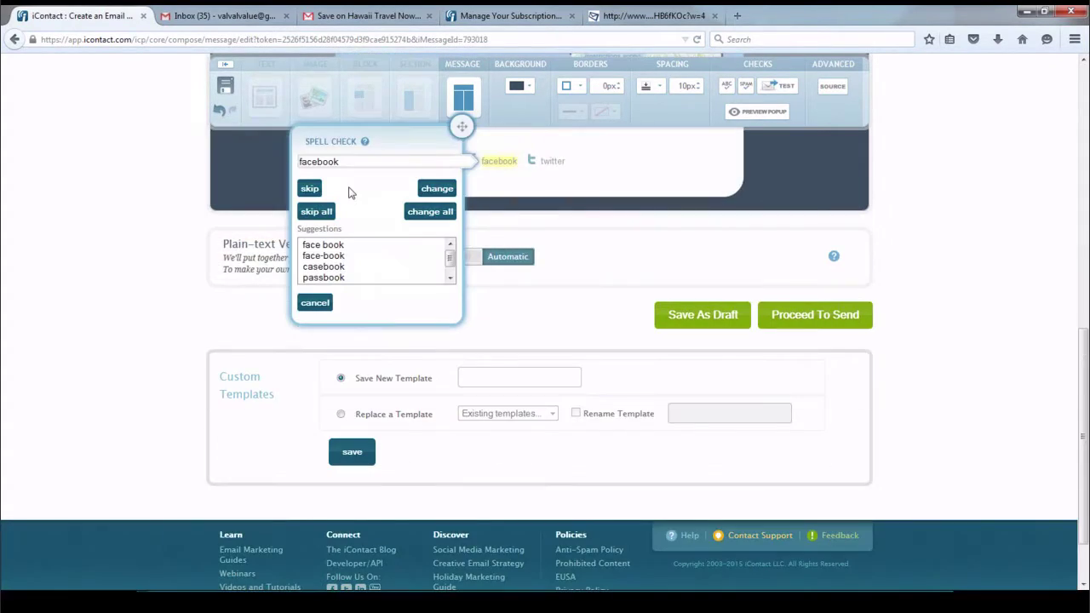
{"action": "left_click", "coordinate": [309, 189]}
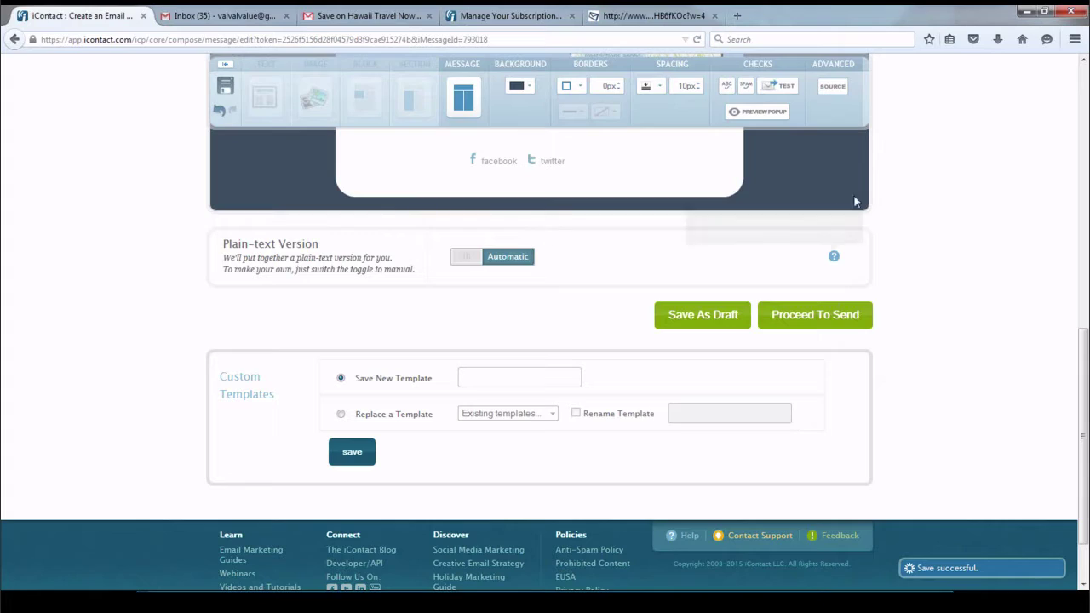
{"action": "left_click", "coordinate": [747, 86]}
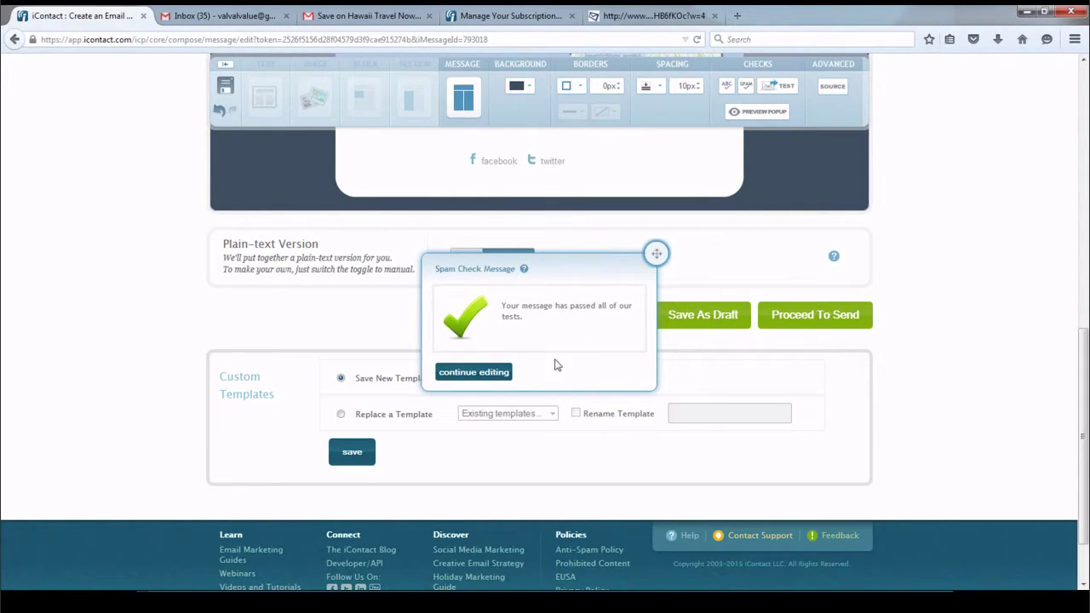
{"action": "left_click", "coordinate": [503, 373]}
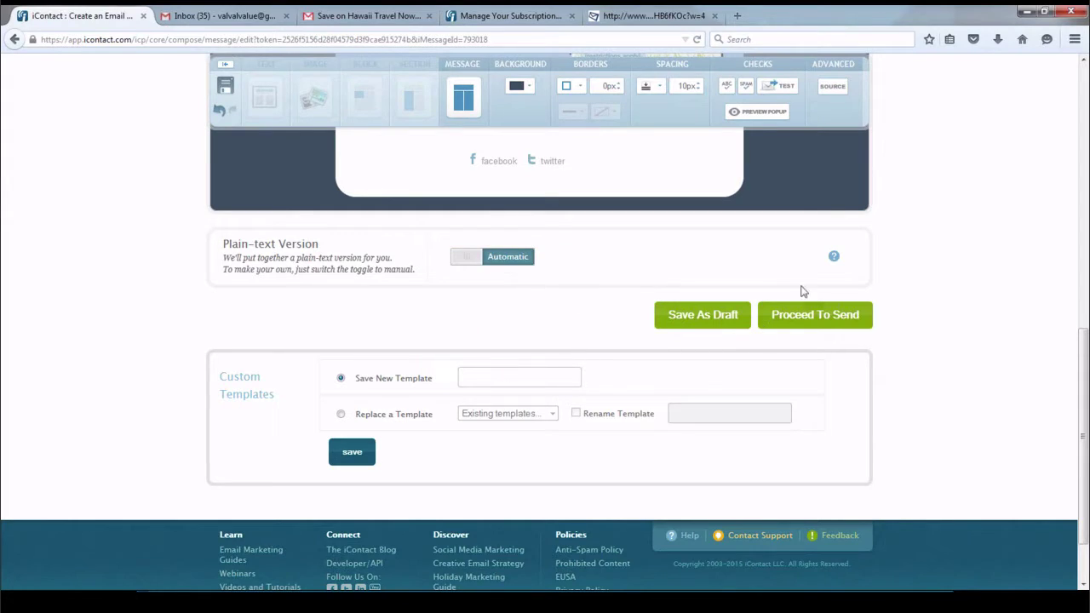
Send a test of the Hawaii Offer email to the test recipient's e-mail address
{"action": "left_click", "coordinate": [784, 89]}
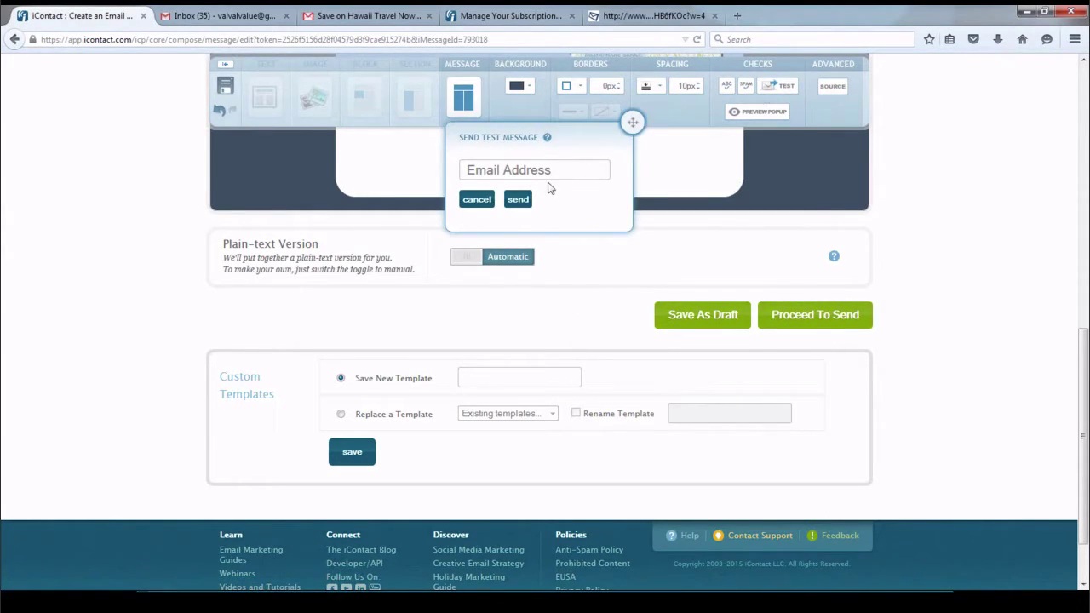
{"action": "left_click", "coordinate": [556, 166]}
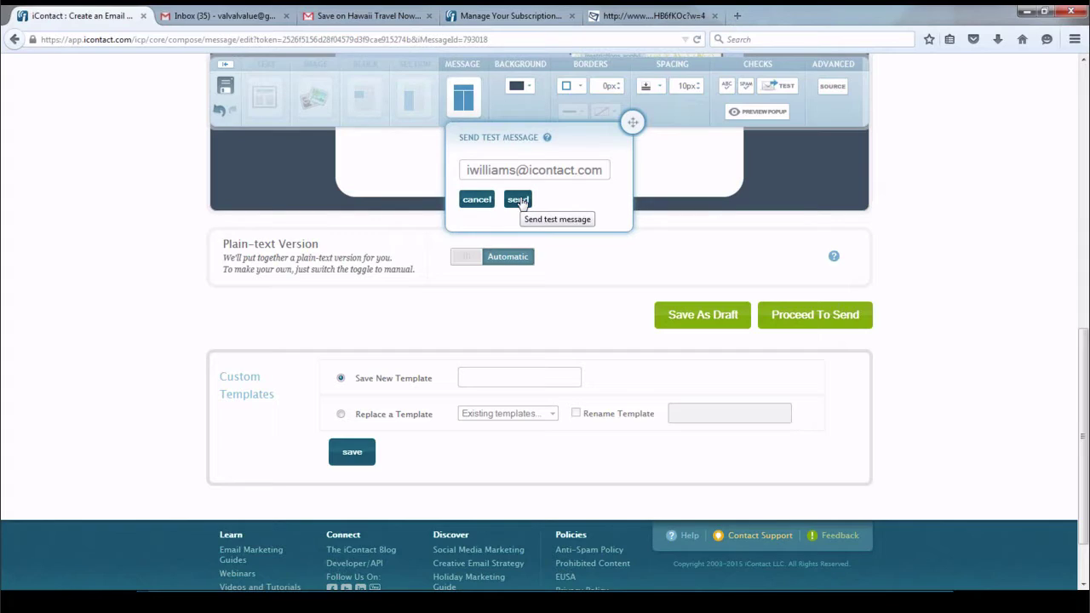
{"action": "left_click", "coordinate": [518, 200]}
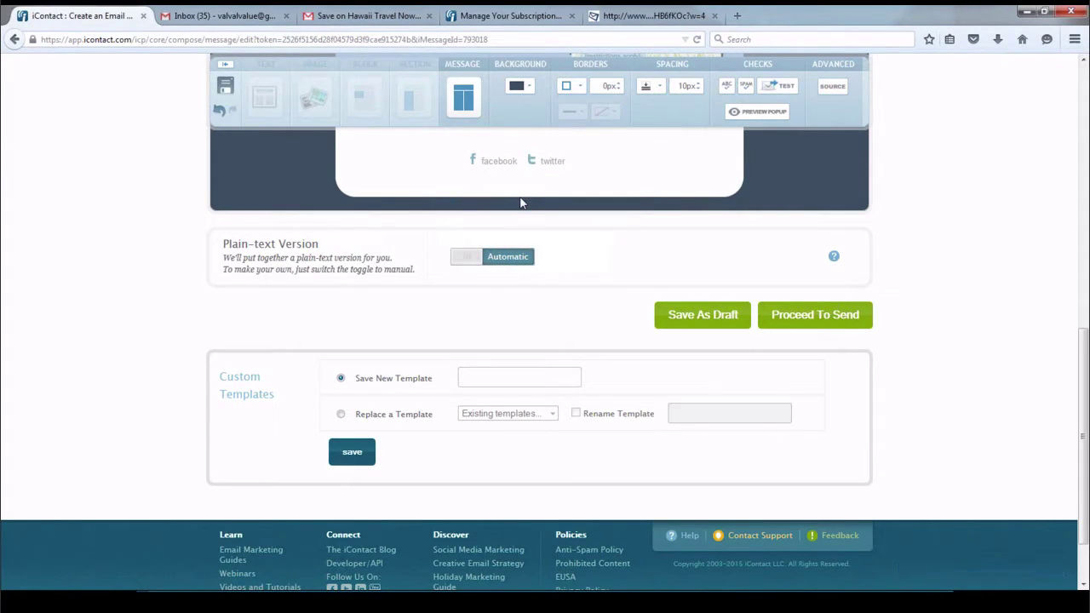
Open the message preview and confirm the Springtime in Hawaii link leads to the Hawaii tourism site
{"action": "left_click", "coordinate": [763, 117]}
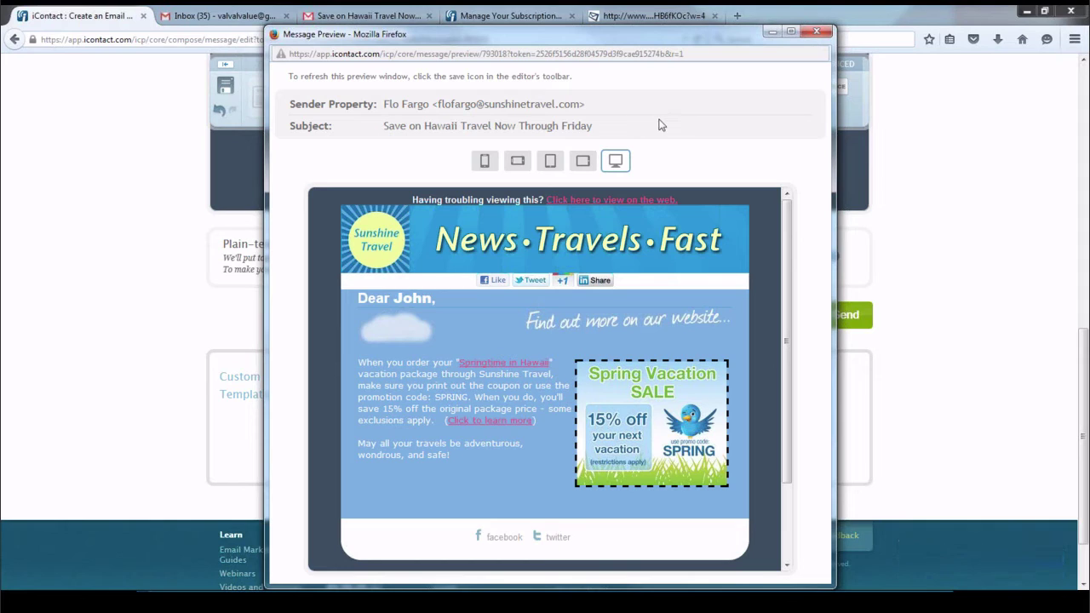
{"action": "left_click", "coordinate": [494, 365]}
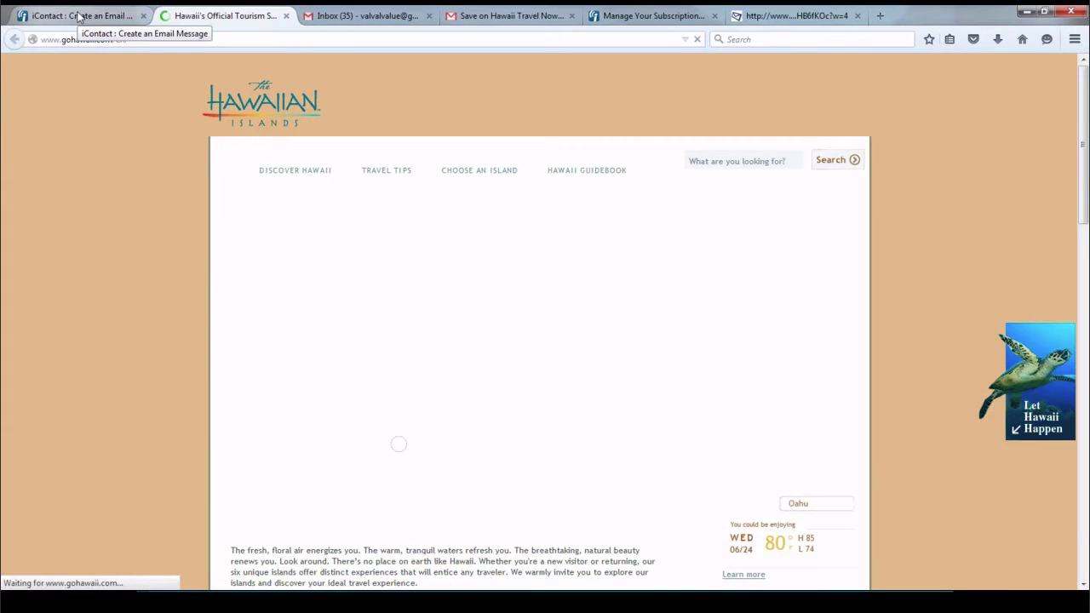
{"action": "left_click", "coordinate": [77, 17]}
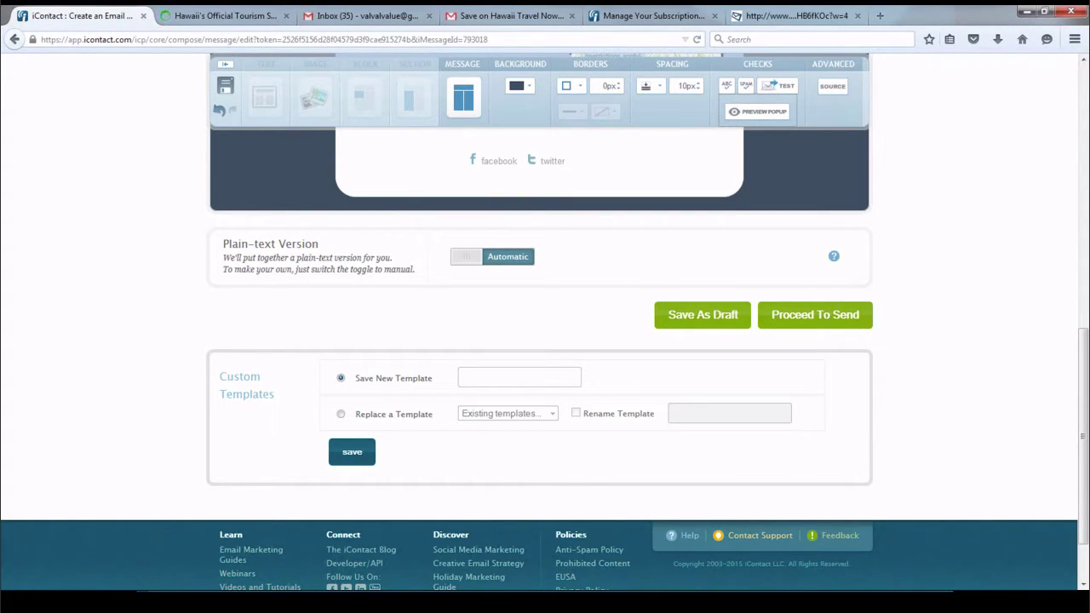
{"action": "mouse_move", "coordinate": [235, 576]}
{"action": "left_click", "coordinate": [300, 544]}
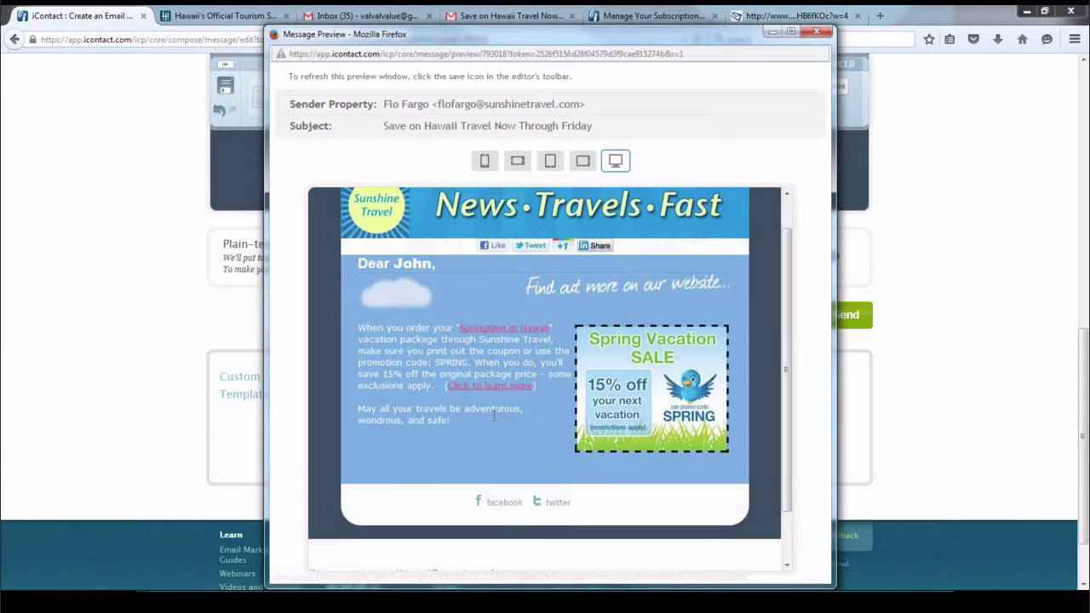
{"action": "scroll", "coordinate": [493, 415], "scroll_direction": "down", "scroll_amount": 2}
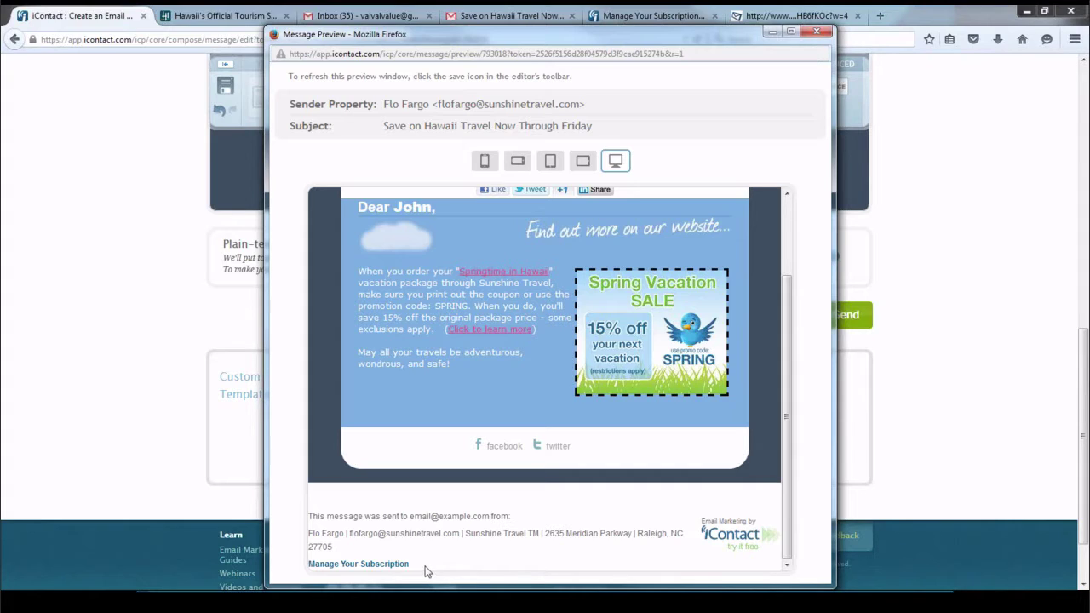
{"action": "scroll", "coordinate": [674, 406], "scroll_direction": "up", "scroll_amount": 2}
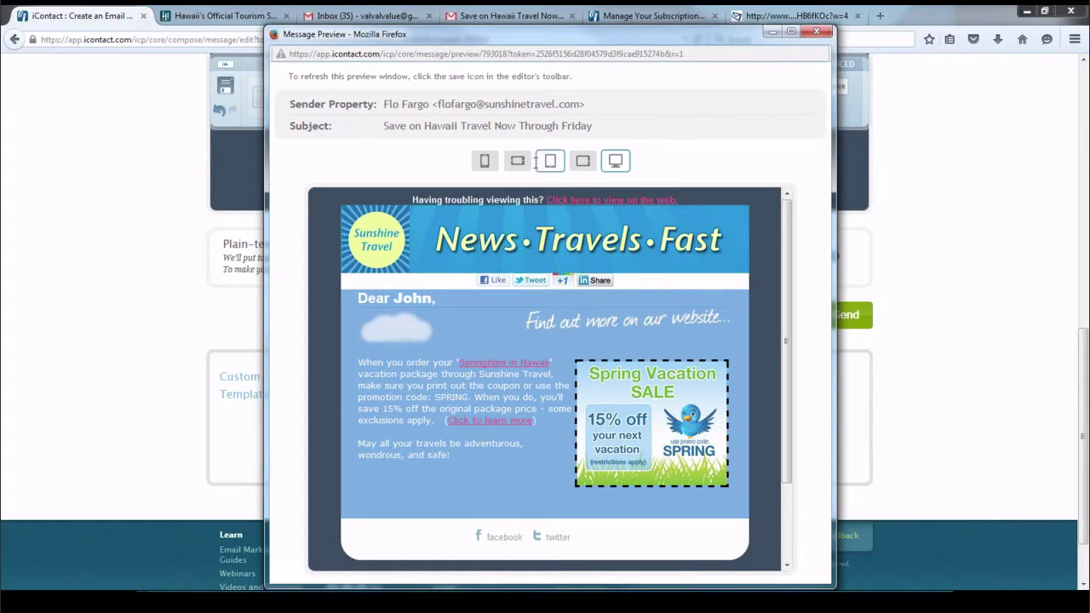
View the preview at phone, landscape phone, portrait and landscape tablet, and desktop widths, then close it
{"action": "left_click", "coordinate": [484, 162]}
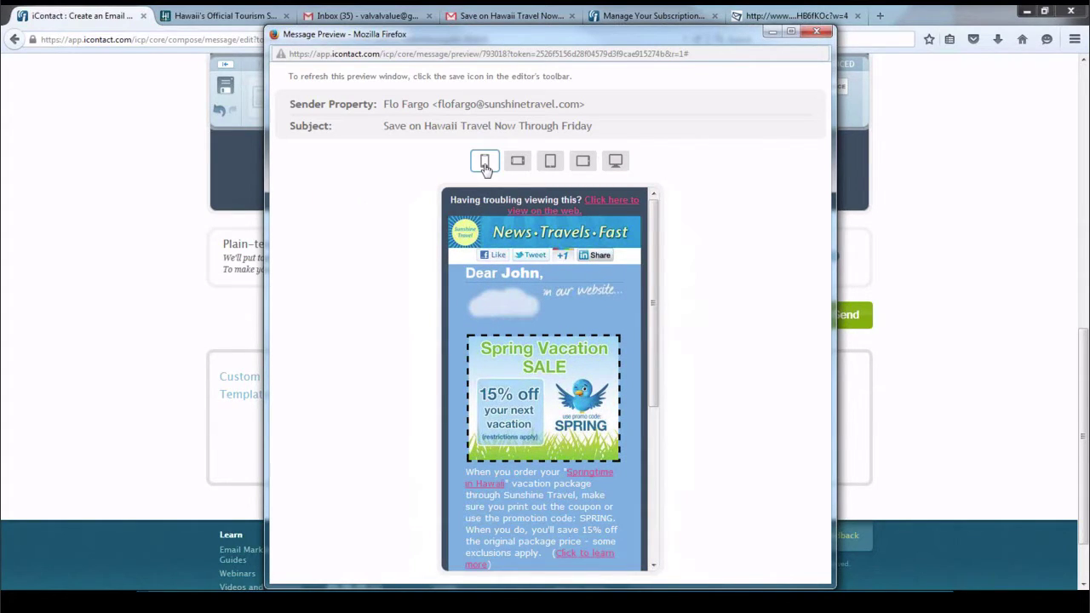
{"action": "left_click", "coordinate": [518, 164]}
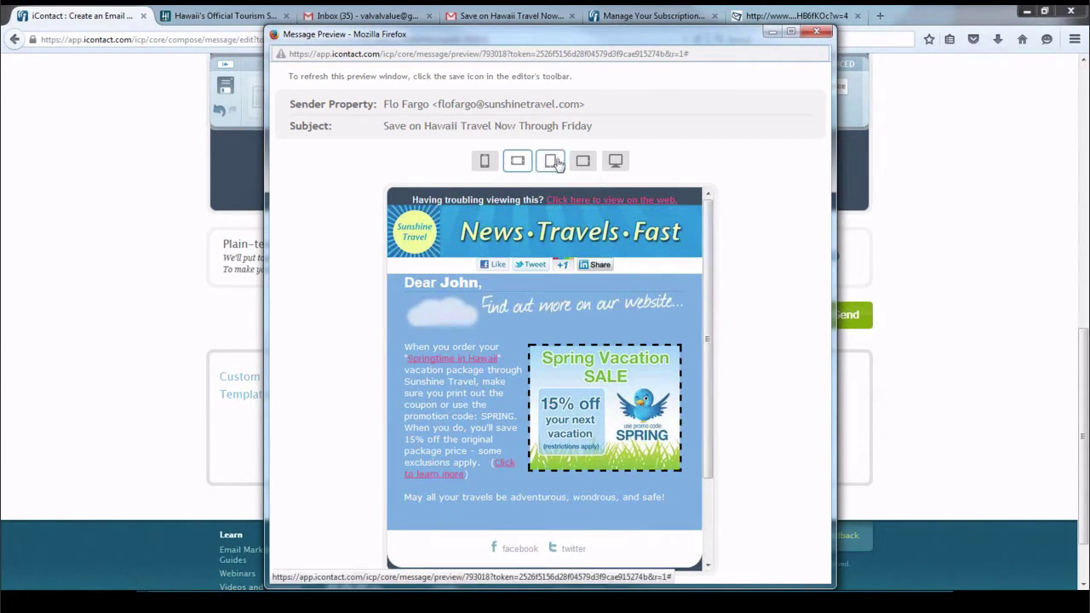
{"action": "left_click", "coordinate": [554, 163]}
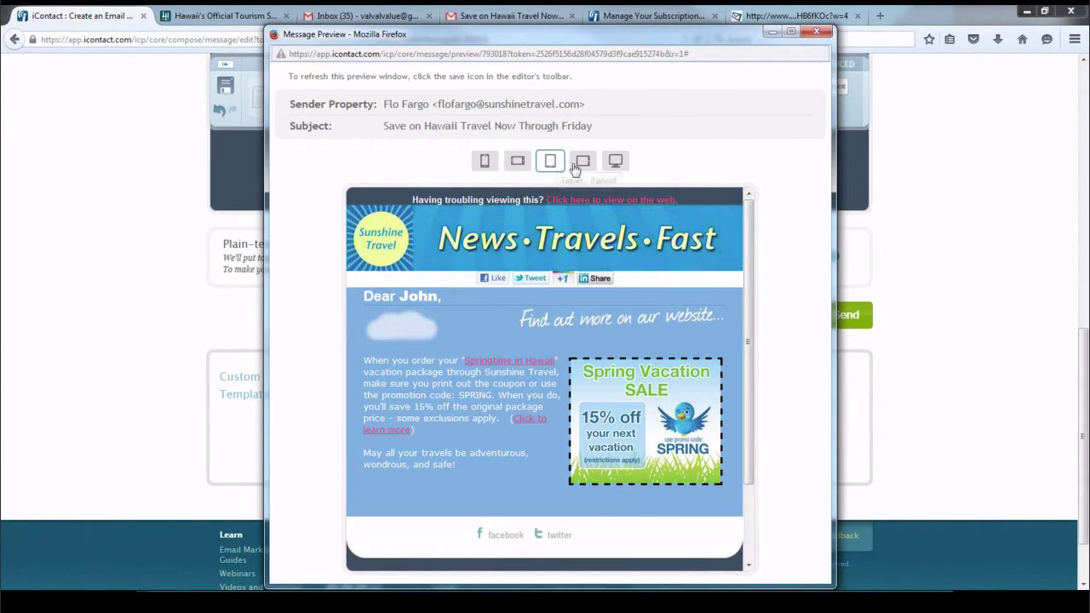
{"action": "left_click", "coordinate": [583, 164]}
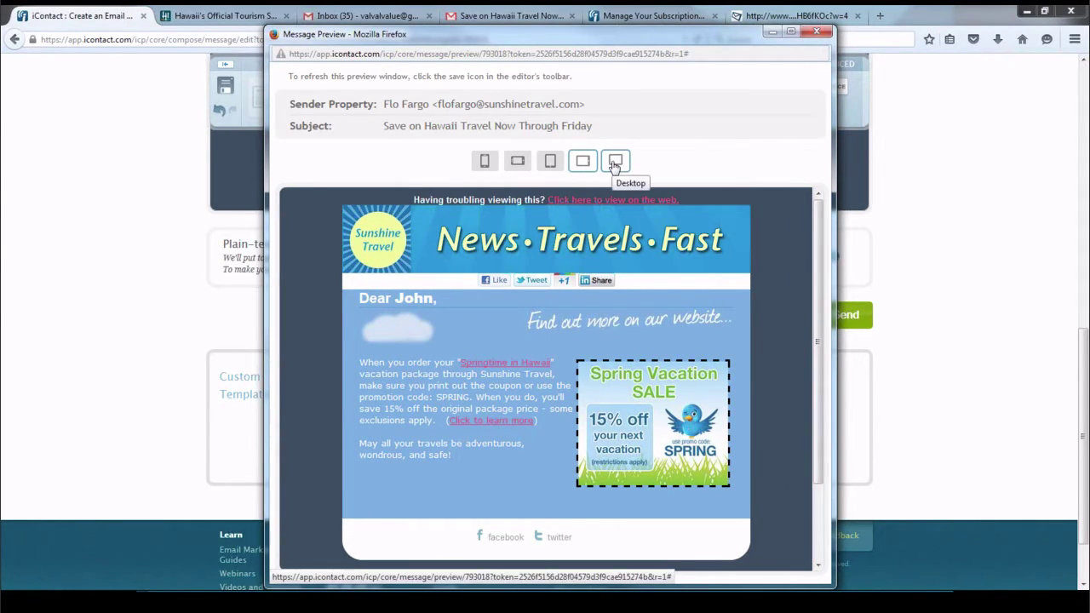
{"action": "left_click", "coordinate": [615, 163]}
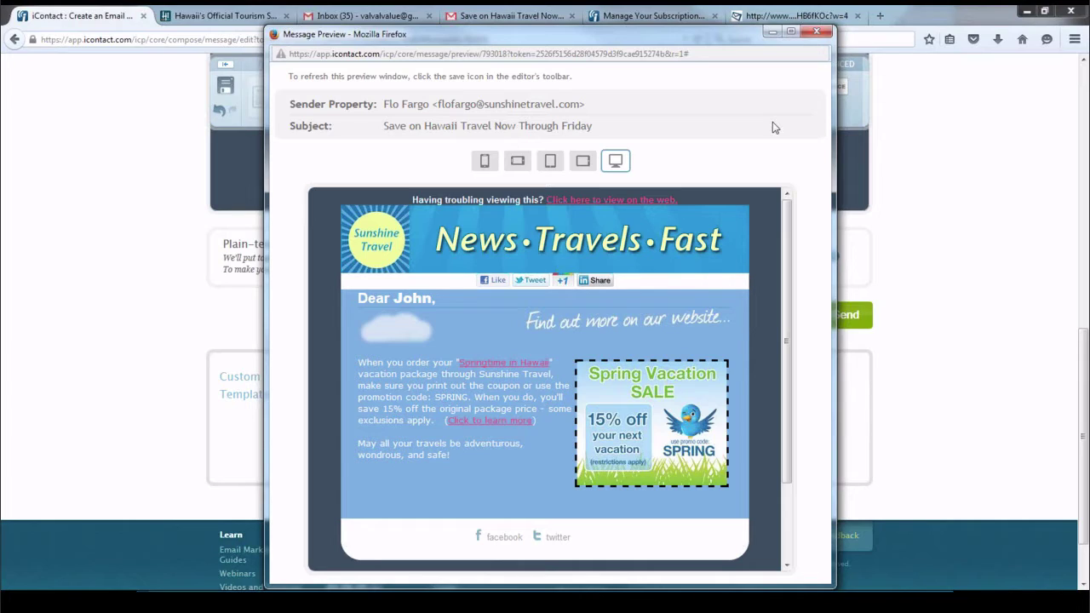
{"action": "left_click", "coordinate": [819, 35]}
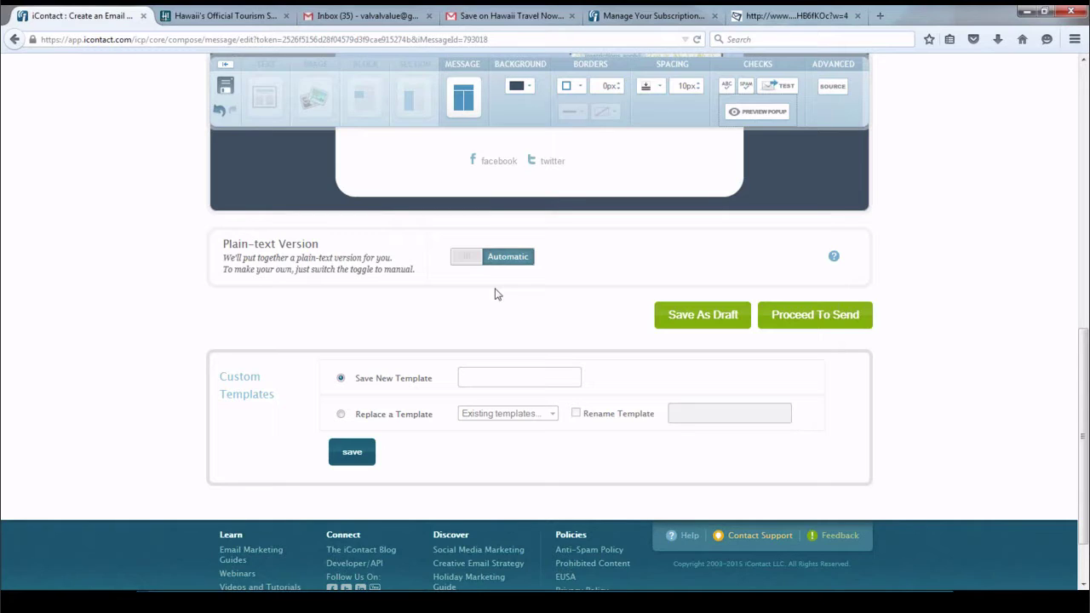
Make the plain-text version Manual, copy it from the design, review it, and proceed to send
{"action": "left_click", "coordinate": [464, 257]}
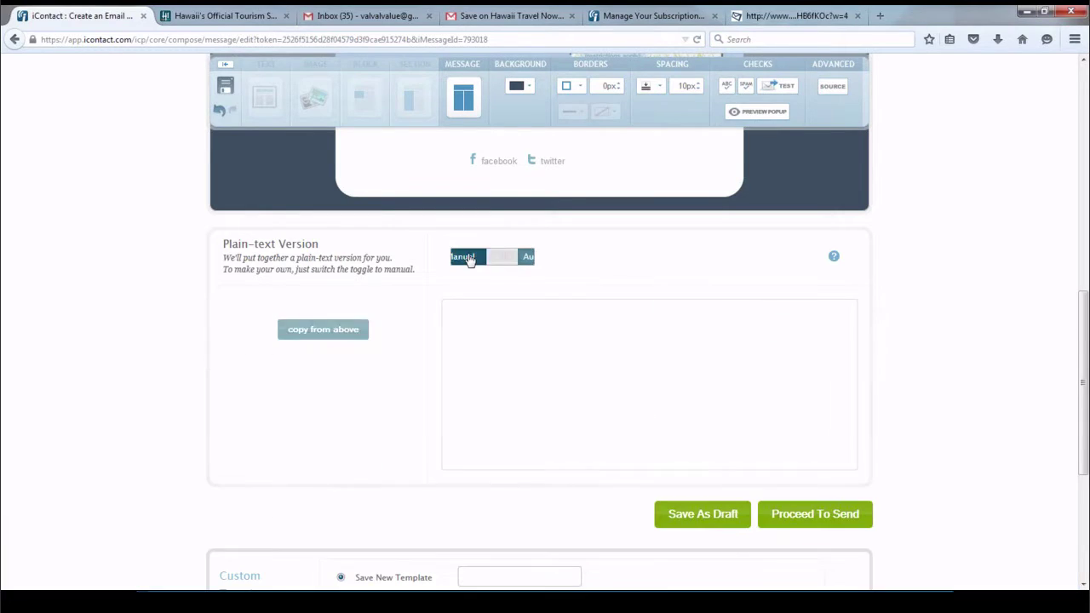
{"action": "left_click", "coordinate": [323, 329]}
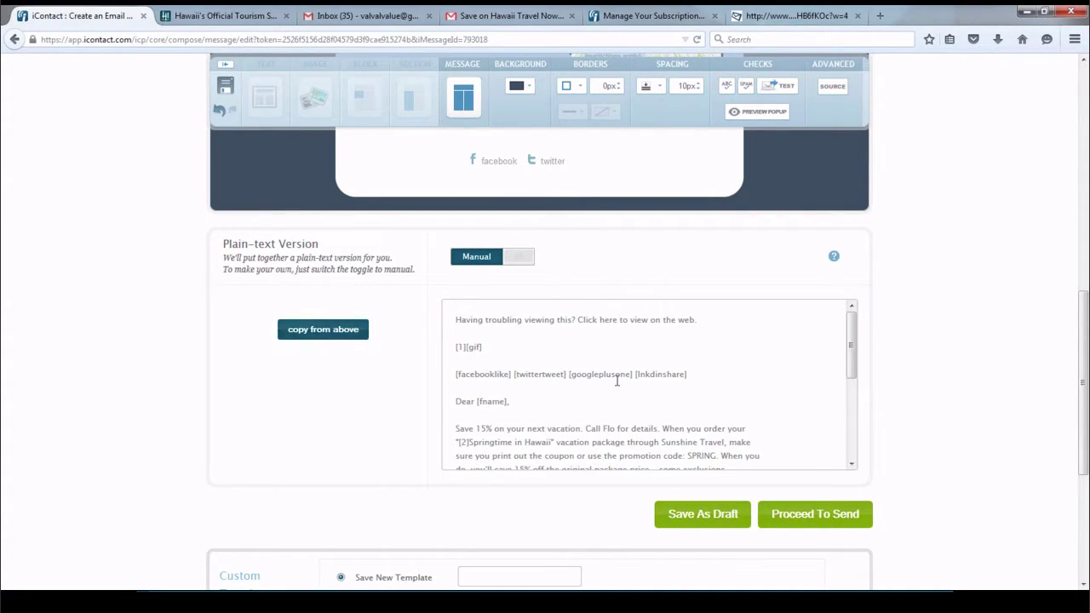
{"action": "scroll", "coordinate": [635, 390], "scroll_direction": "down", "scroll_amount": 4}
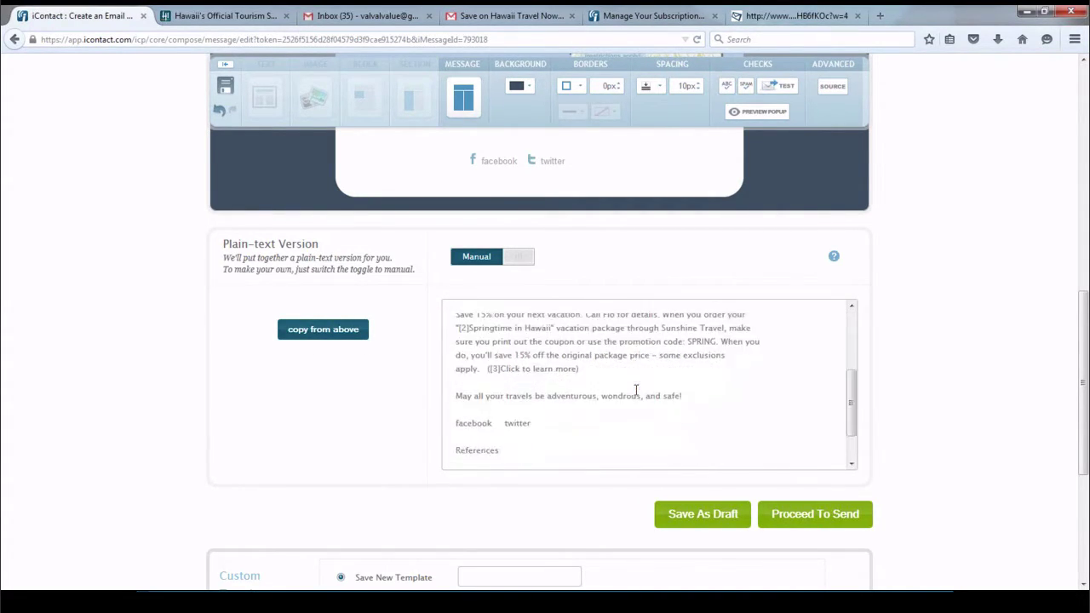
{"action": "scroll", "coordinate": [635, 390], "scroll_direction": "down", "scroll_amount": 3}
{"action": "scroll", "coordinate": [539, 269], "scroll_direction": "up", "scroll_amount": 1}
{"action": "scroll", "coordinate": [540, 269], "scroll_direction": "up", "scroll_amount": 7}
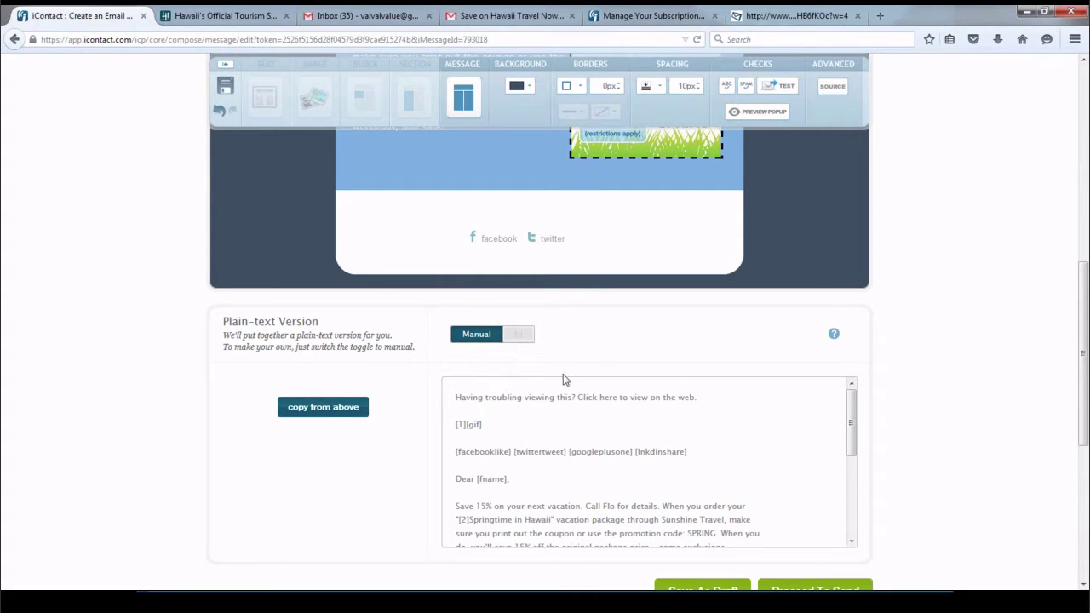
{"action": "scroll", "coordinate": [588, 385], "scroll_direction": "down", "scroll_amount": 2}
{"action": "scroll", "coordinate": [801, 396], "scroll_direction": "down", "scroll_amount": 2}
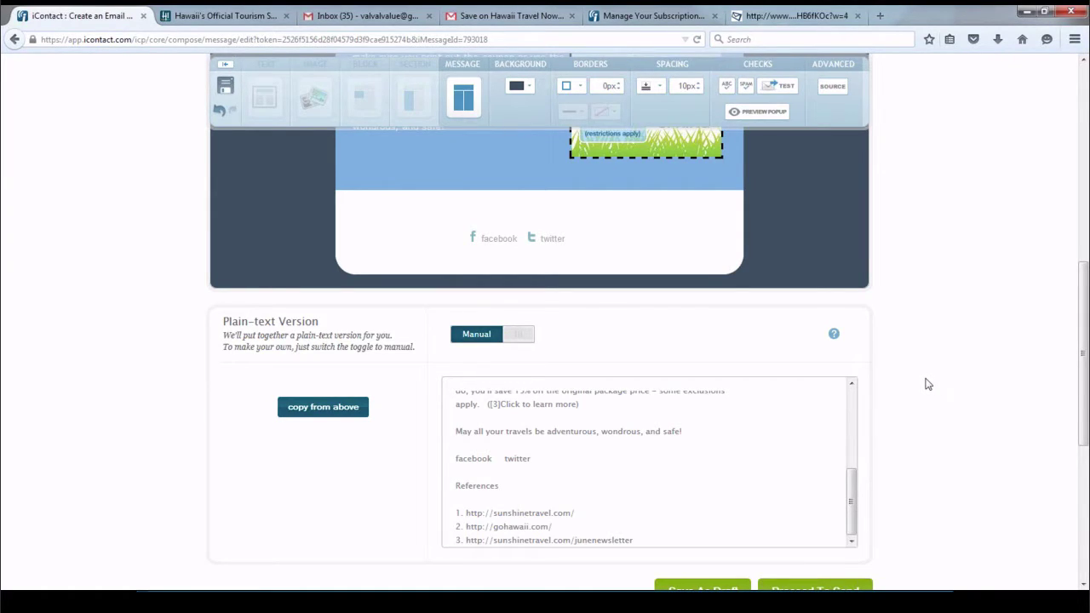
{"action": "scroll", "coordinate": [927, 384], "scroll_direction": "down", "scroll_amount": 3}
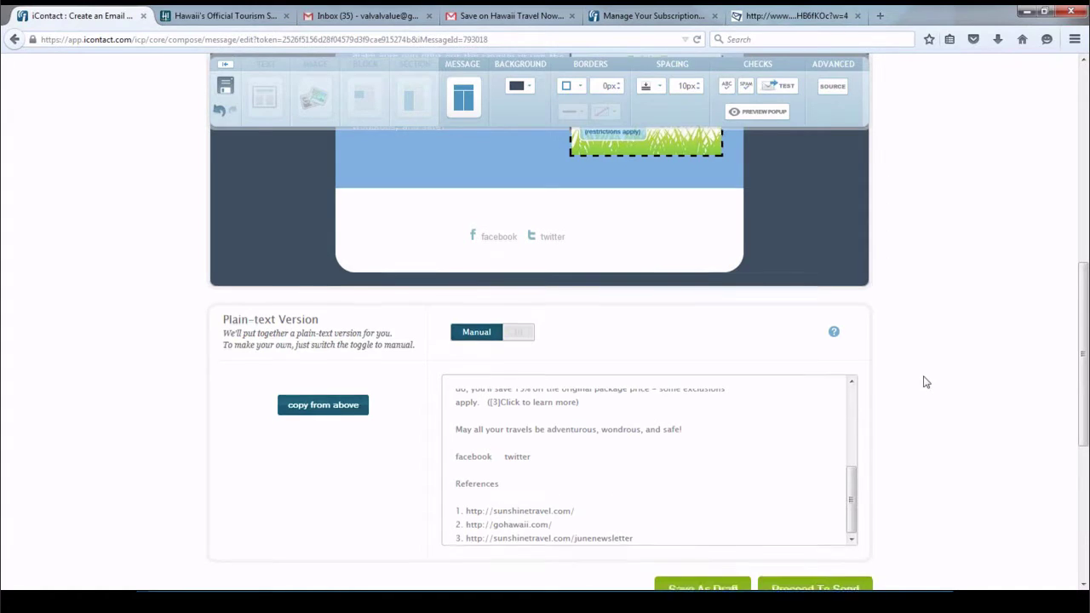
{"action": "scroll", "coordinate": [927, 382], "scroll_direction": "down", "scroll_amount": 2}
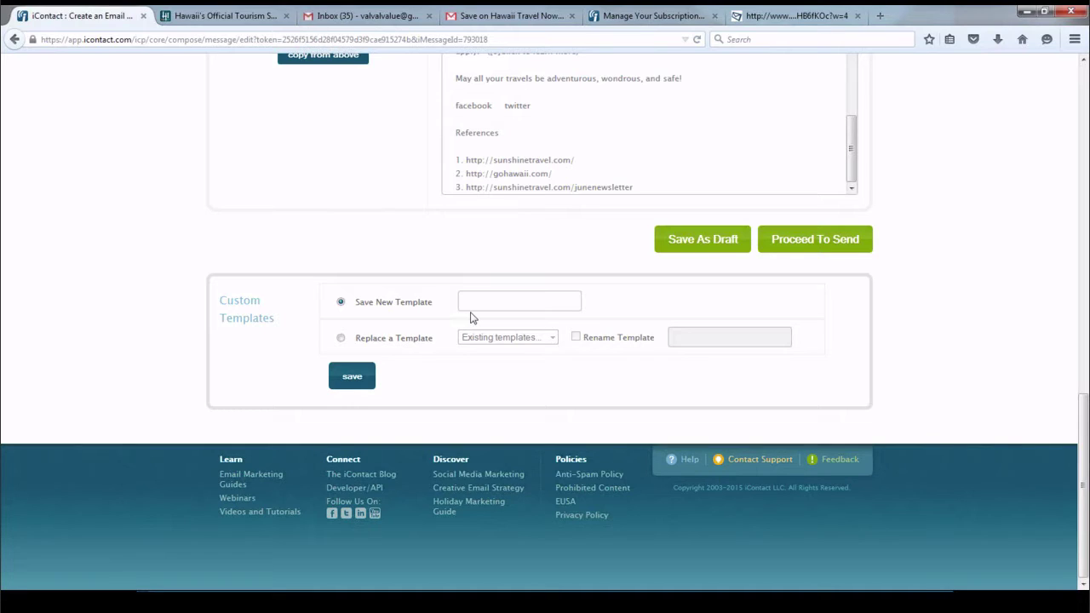
{"action": "left_click", "coordinate": [789, 244]}
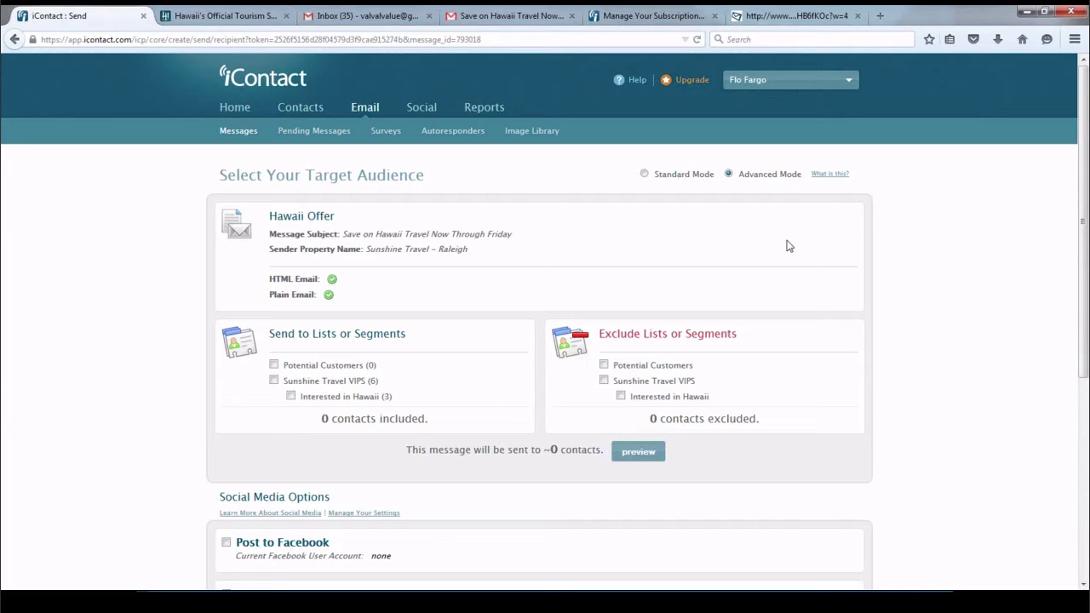
Tick the 'Interested in Hawaii (3)' segment under Send to Lists or Segments
{"action": "scroll", "coordinate": [724, 250], "scroll_direction": "down", "scroll_amount": 2}
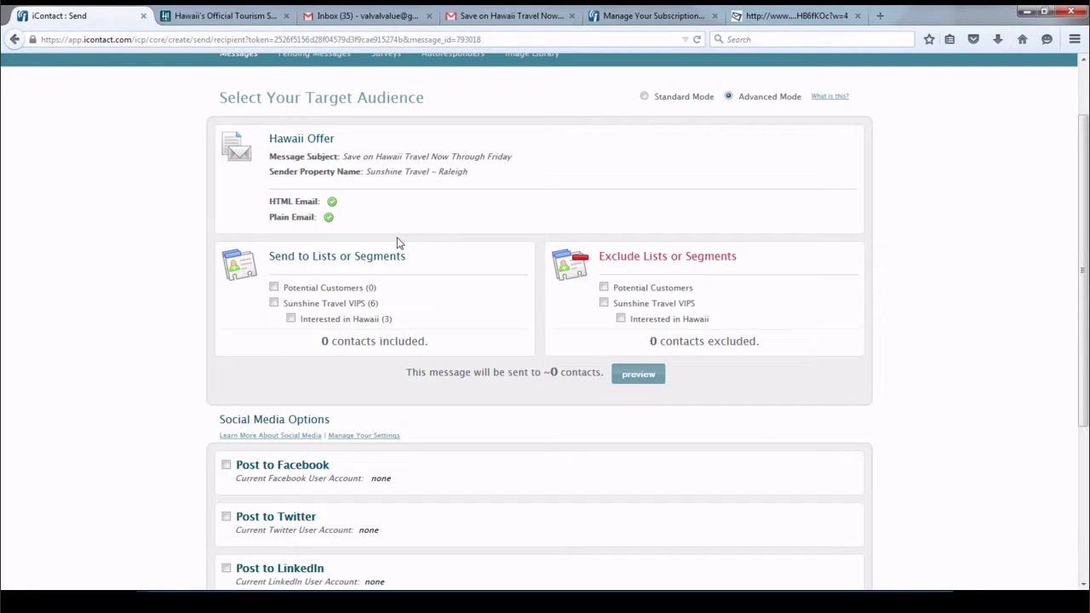
{"action": "left_click", "coordinate": [290, 320]}
{"action": "scroll", "coordinate": [333, 347], "scroll_direction": "down", "scroll_amount": 2}
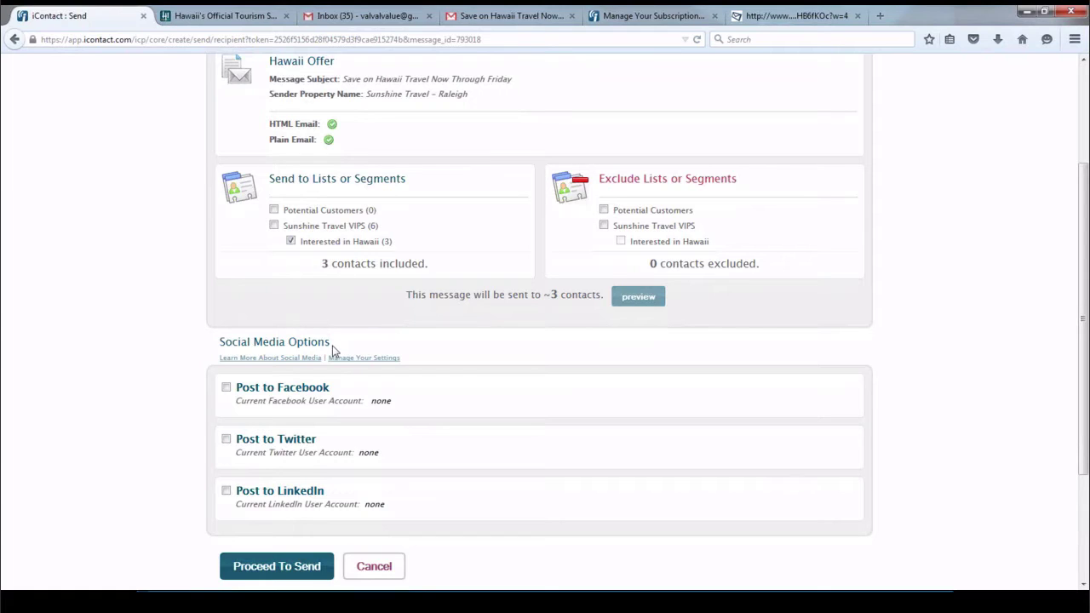
{"action": "scroll", "coordinate": [333, 350], "scroll_direction": "down", "scroll_amount": 2}
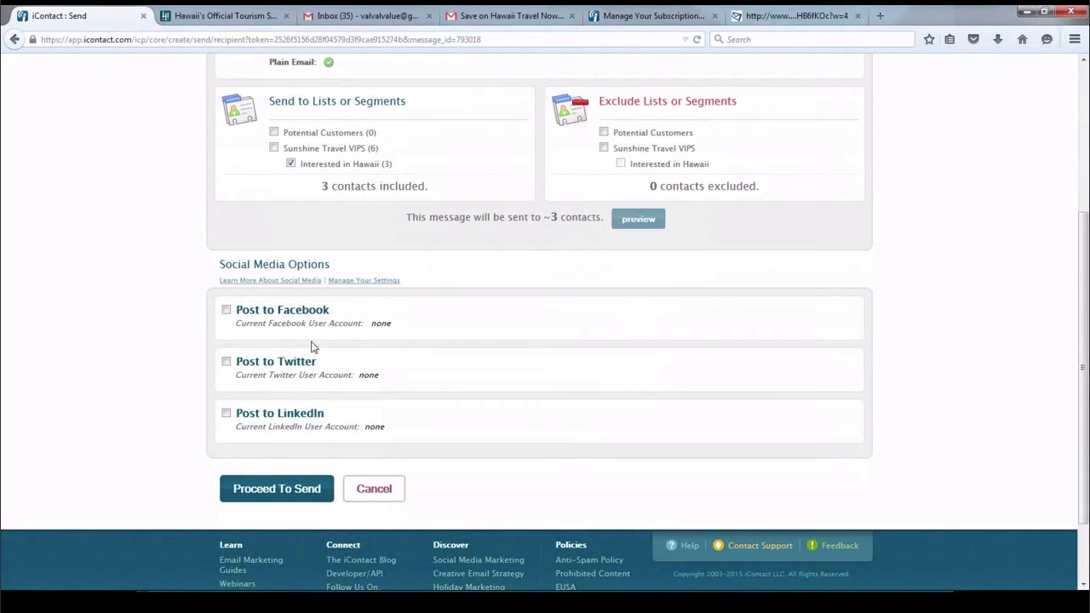
Turn on Post to Facebook and link the Facebook account
{"action": "left_click", "coordinate": [226, 310]}
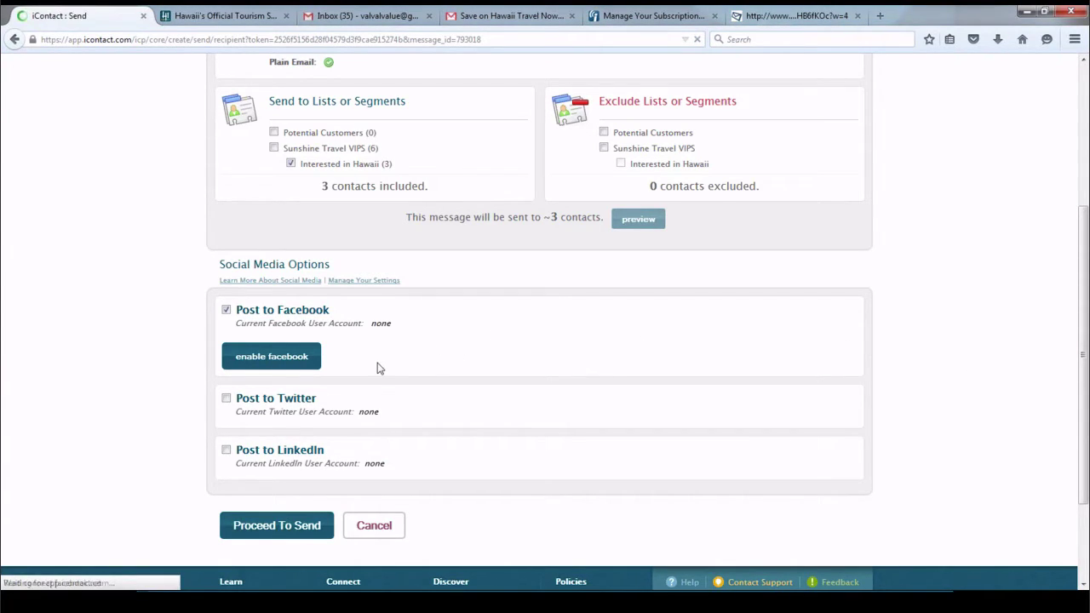
{"action": "scroll", "coordinate": [455, 316], "scroll_direction": "down", "scroll_amount": 4}
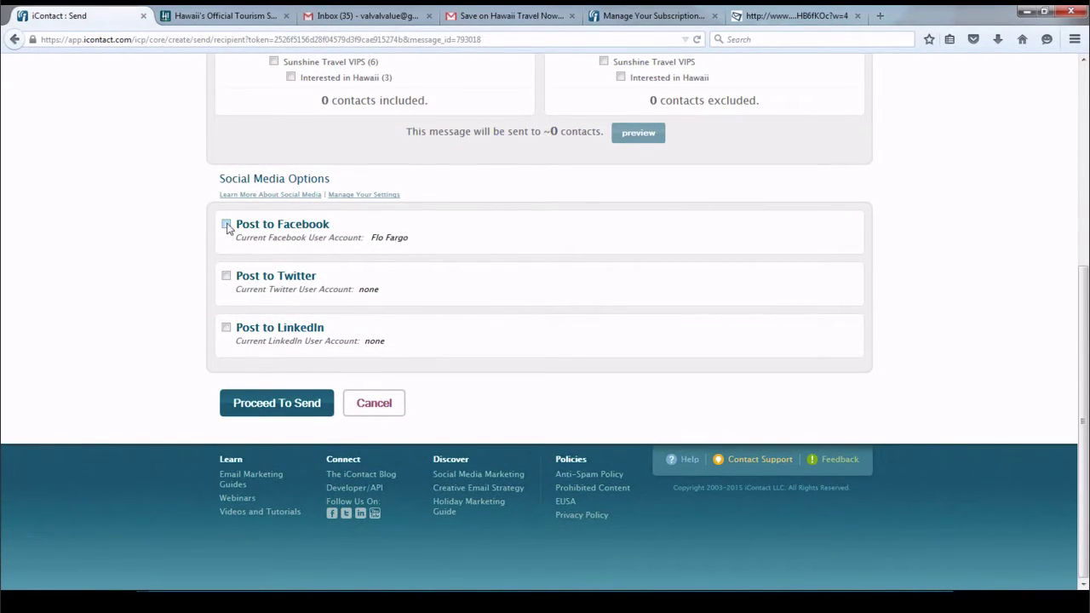
Enable Facebook posting and target the Sunshine Travel page
{"action": "left_click", "coordinate": [226, 225]}
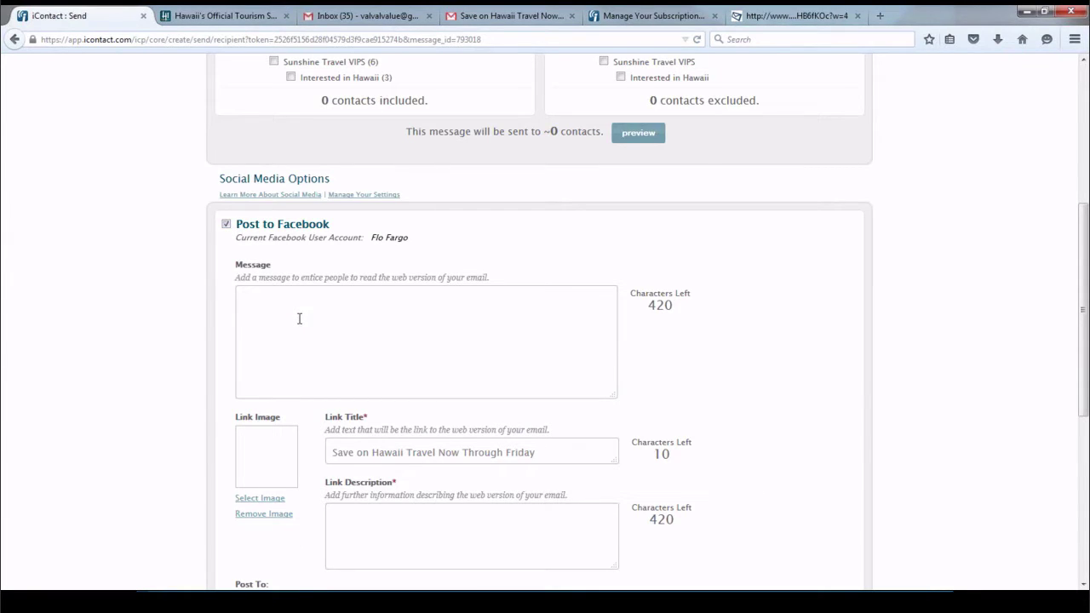
{"action": "scroll", "coordinate": [299, 318], "scroll_direction": "down", "scroll_amount": 2}
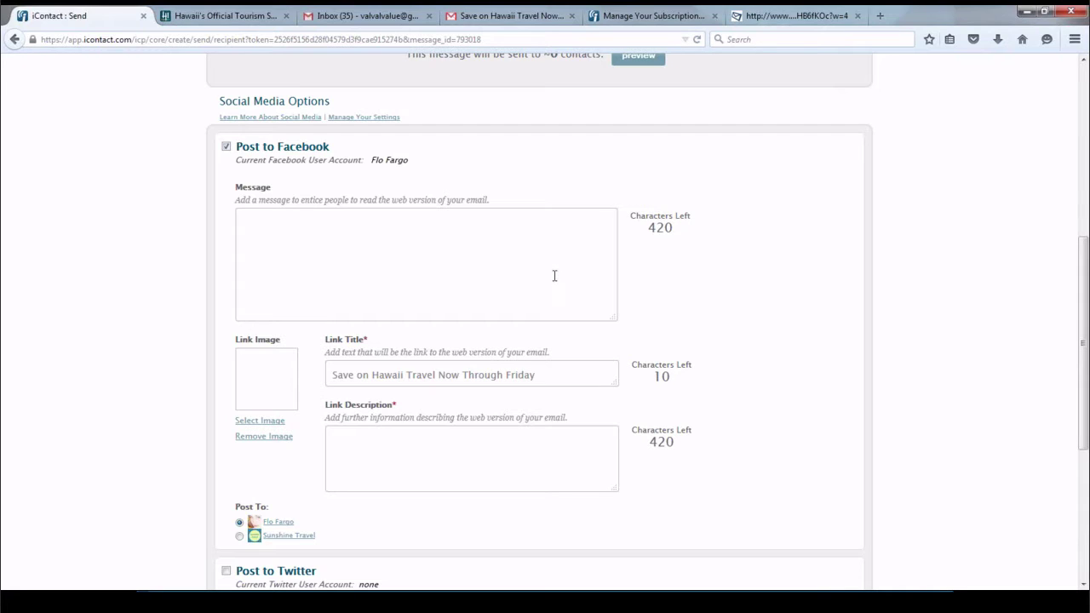
{"action": "scroll", "coordinate": [554, 276], "scroll_direction": "down", "scroll_amount": 4}
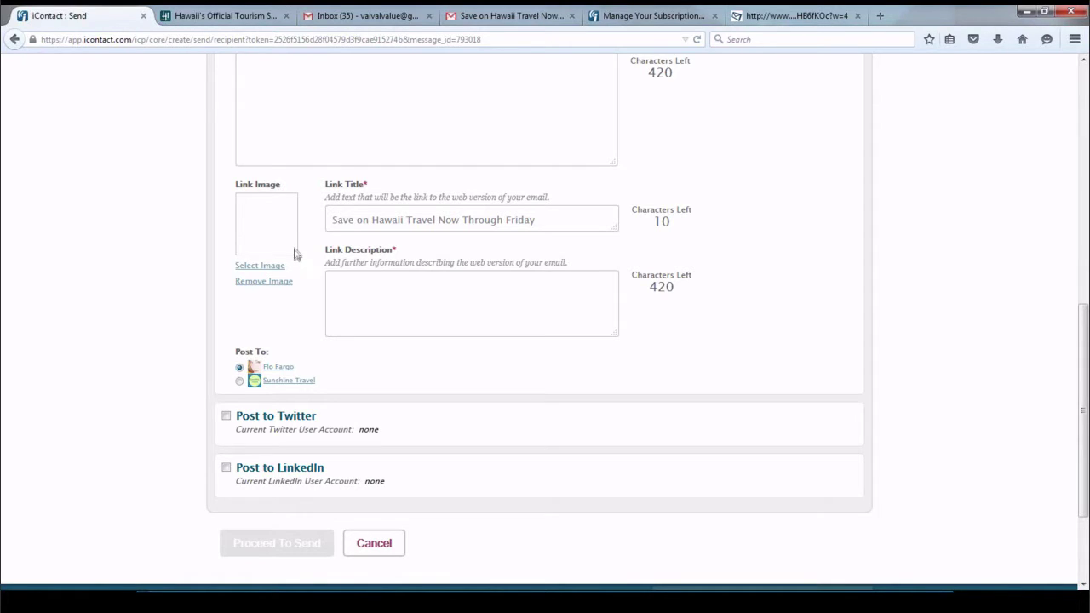
{"action": "scroll", "coordinate": [335, 292], "scroll_direction": "down", "scroll_amount": 2}
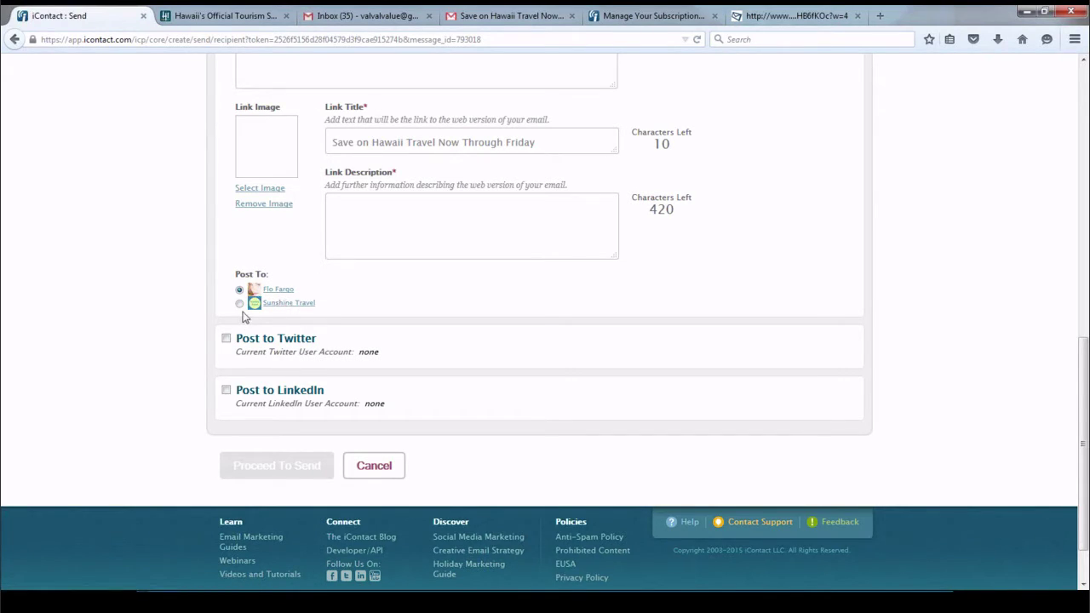
{"action": "left_click", "coordinate": [239, 303]}
Turn on Post to LinkedIn and authorize iContact's access to the LinkedIn account
{"action": "left_click", "coordinate": [226, 391]}
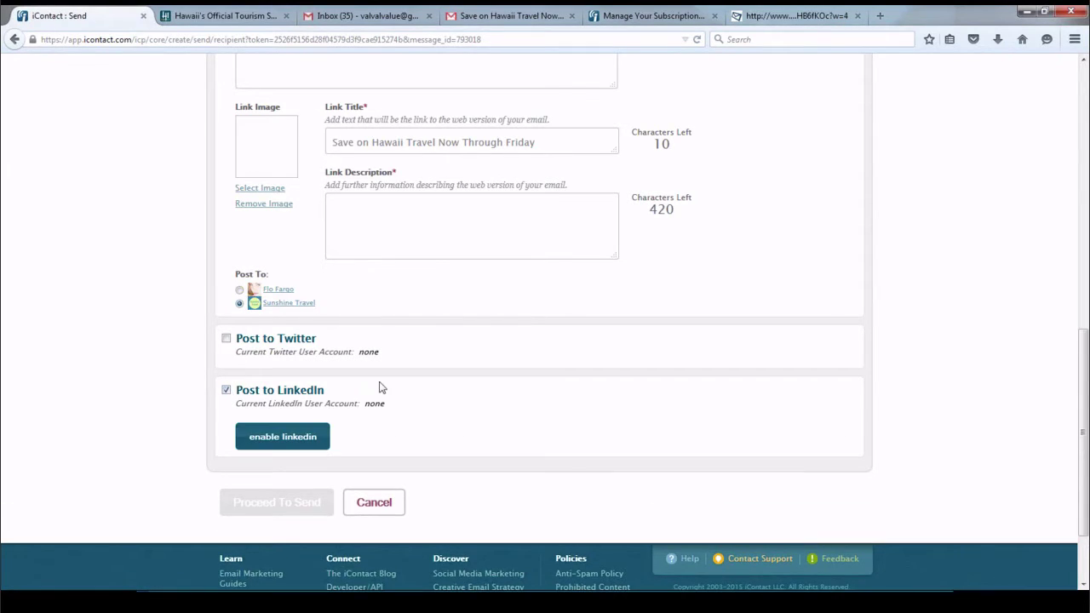
{"action": "left_click", "coordinate": [288, 443]}
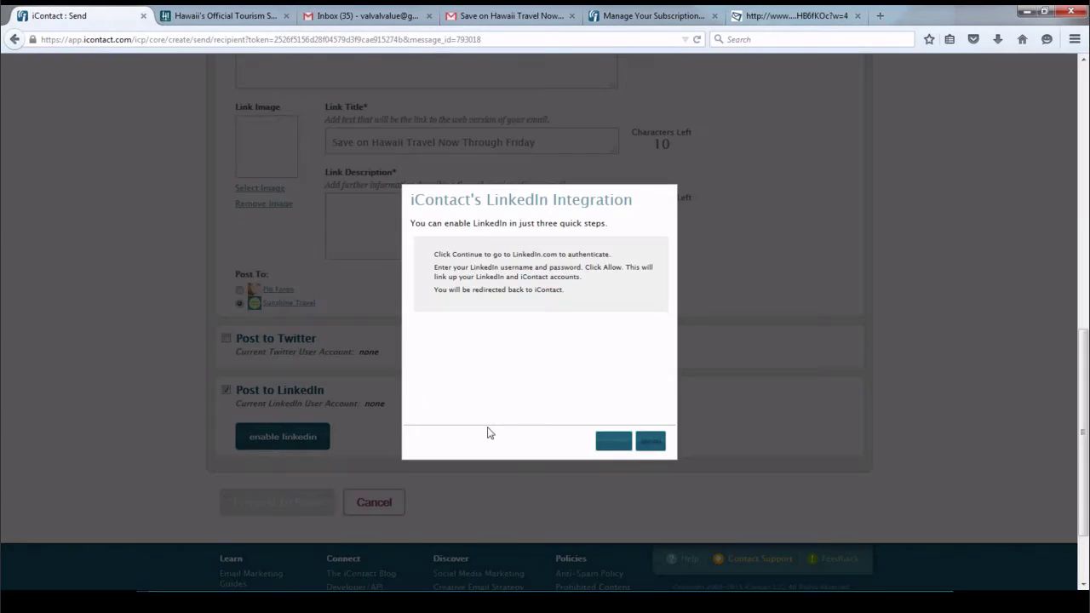
{"action": "left_click", "coordinate": [614, 441]}
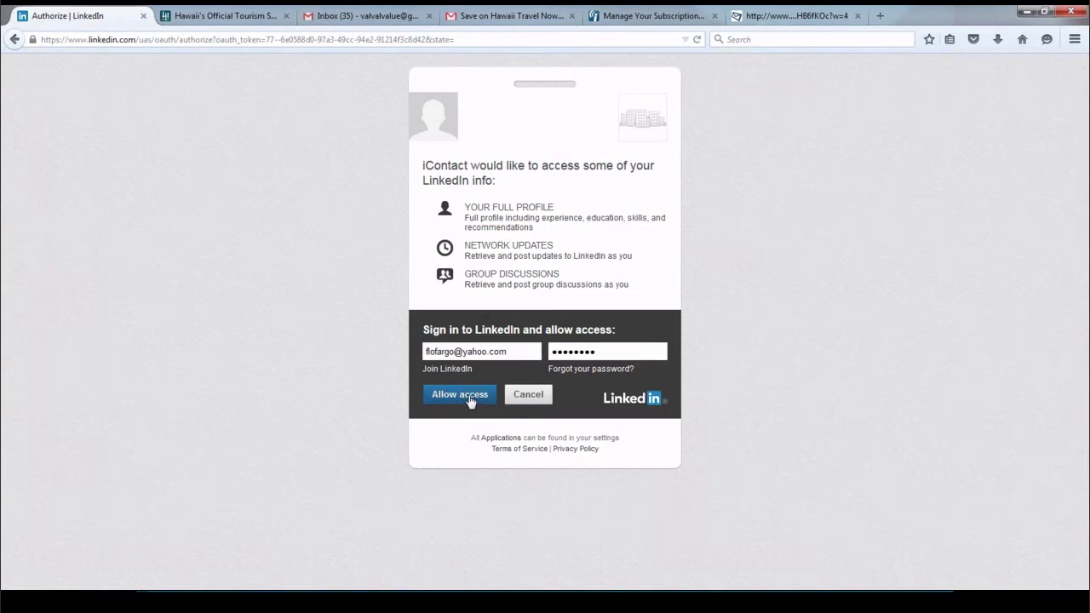
{"action": "left_click", "coordinate": [460, 394]}
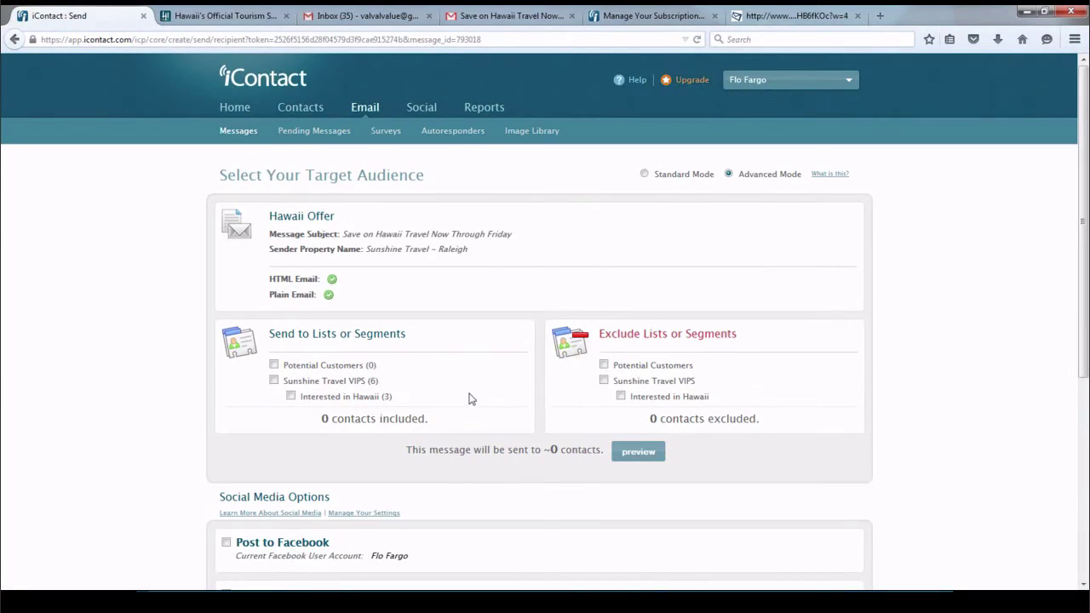
{"action": "scroll", "coordinate": [462, 384], "scroll_direction": "down", "scroll_amount": 3}
{"action": "scroll", "coordinate": [462, 391], "scroll_direction": "down", "scroll_amount": 2}
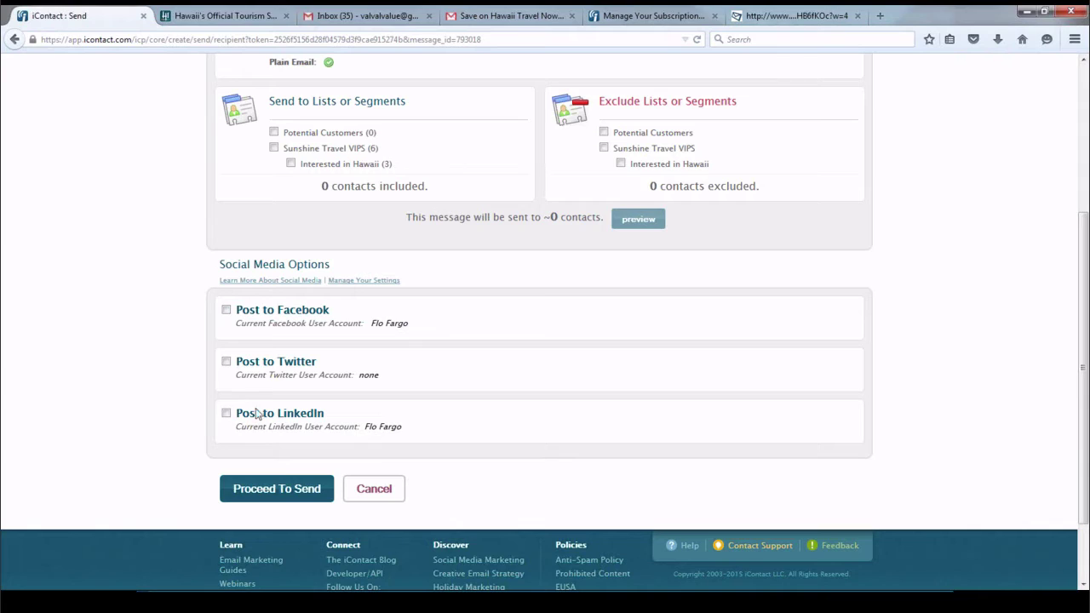
Turn on LinkedIn posting and check its destination list without changing it
{"action": "left_click", "coordinate": [227, 413]}
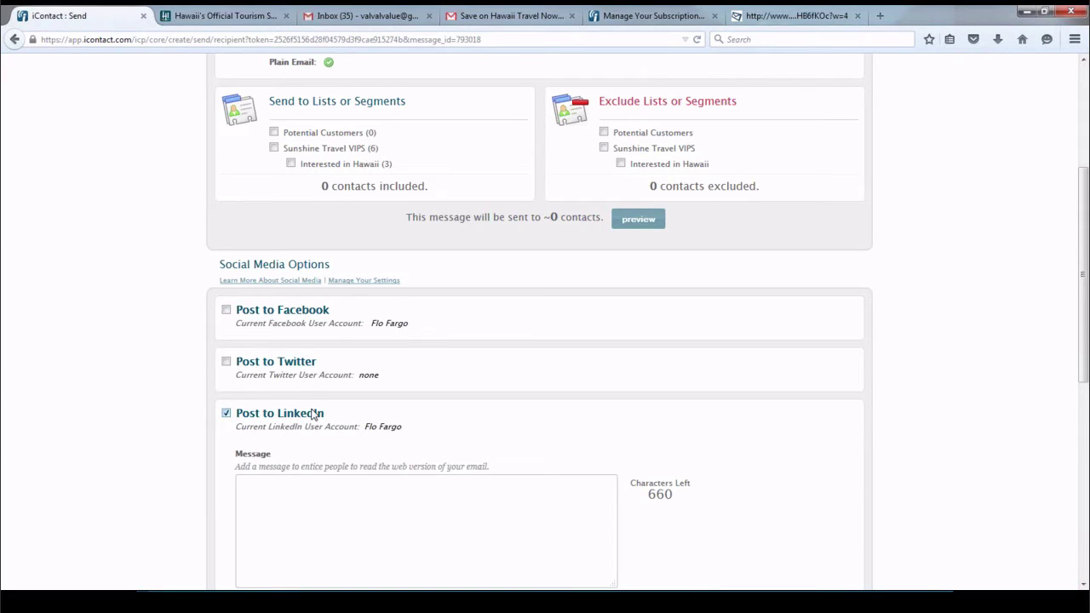
{"action": "scroll", "coordinate": [315, 413], "scroll_direction": "down", "scroll_amount": 5}
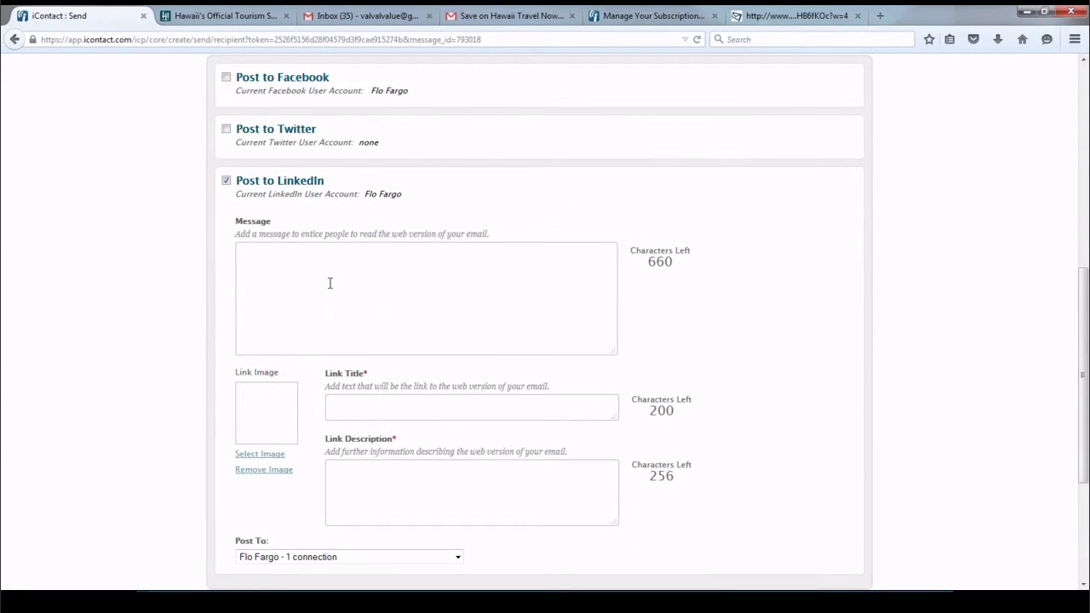
{"action": "scroll", "coordinate": [329, 283], "scroll_direction": "down", "scroll_amount": 2}
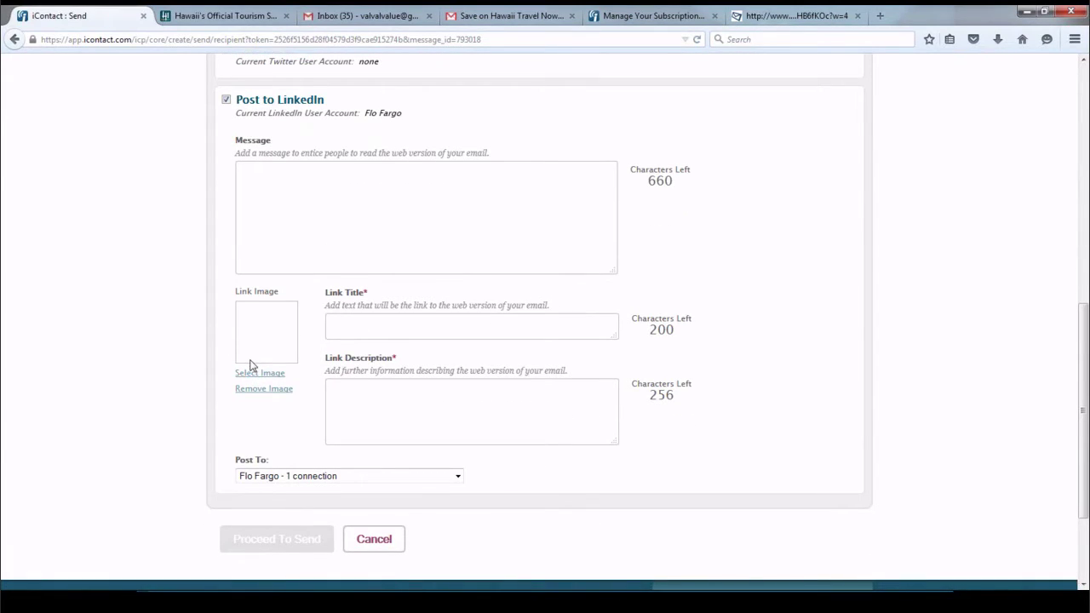
{"action": "scroll", "coordinate": [413, 396], "scroll_direction": "down", "scroll_amount": 3}
{"action": "left_click", "coordinate": [459, 342]}
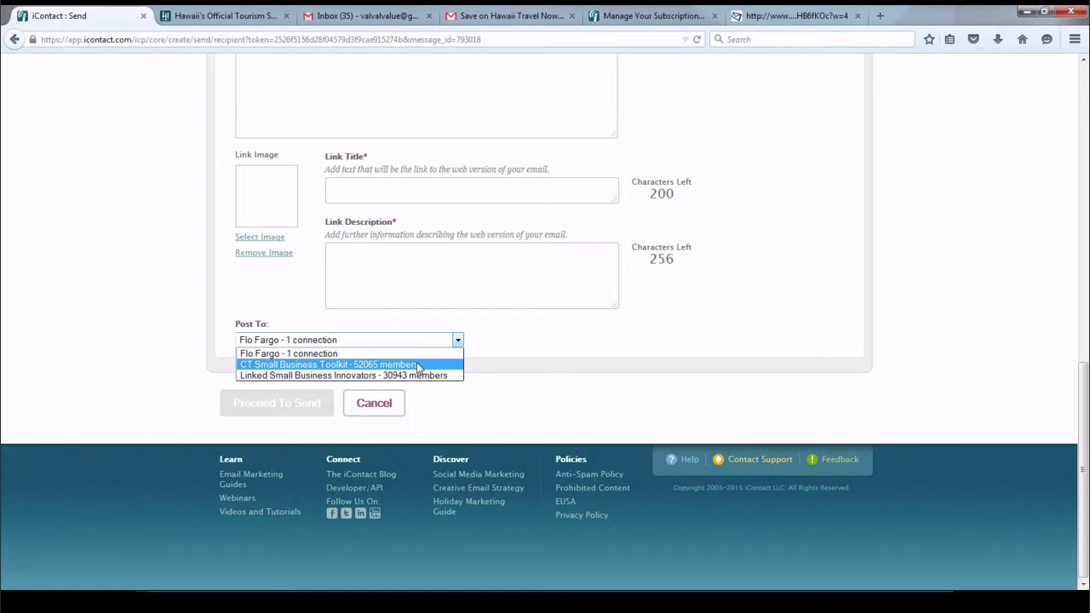
{"action": "left_click", "coordinate": [482, 338]}
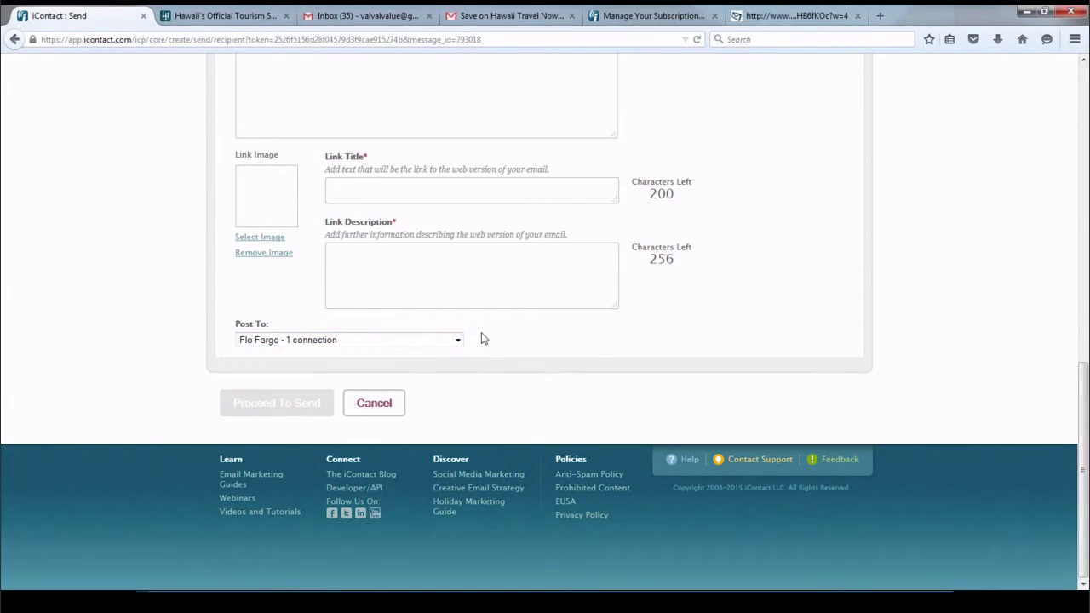
{"action": "scroll", "coordinate": [477, 336], "scroll_direction": "up", "scroll_amount": 5}
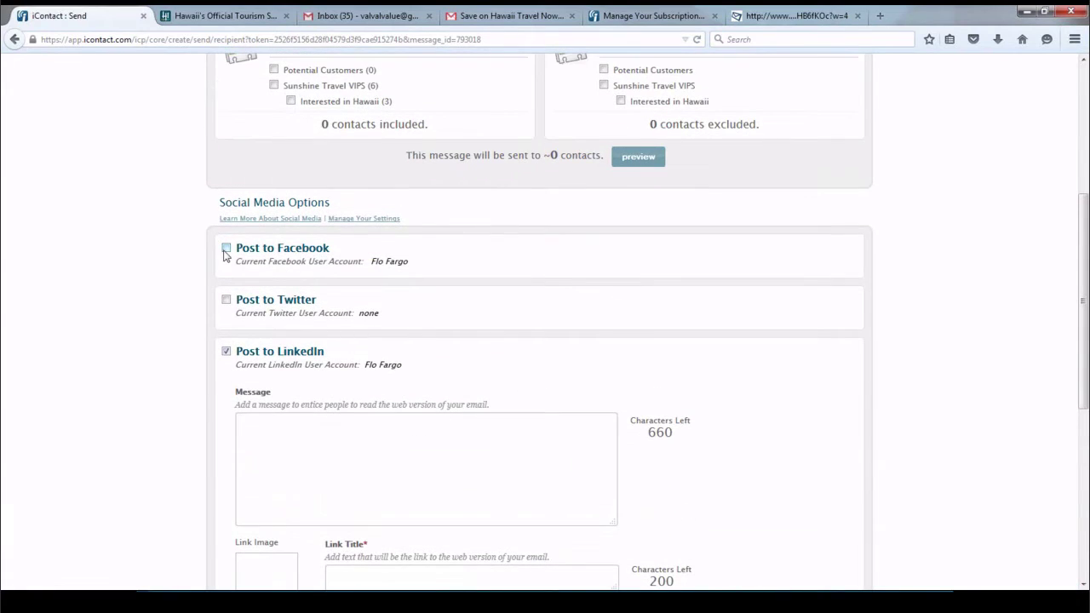
Switch posting from LinkedIn to Twitter and begin linking a Twitter account
{"action": "left_click", "coordinate": [226, 350]}
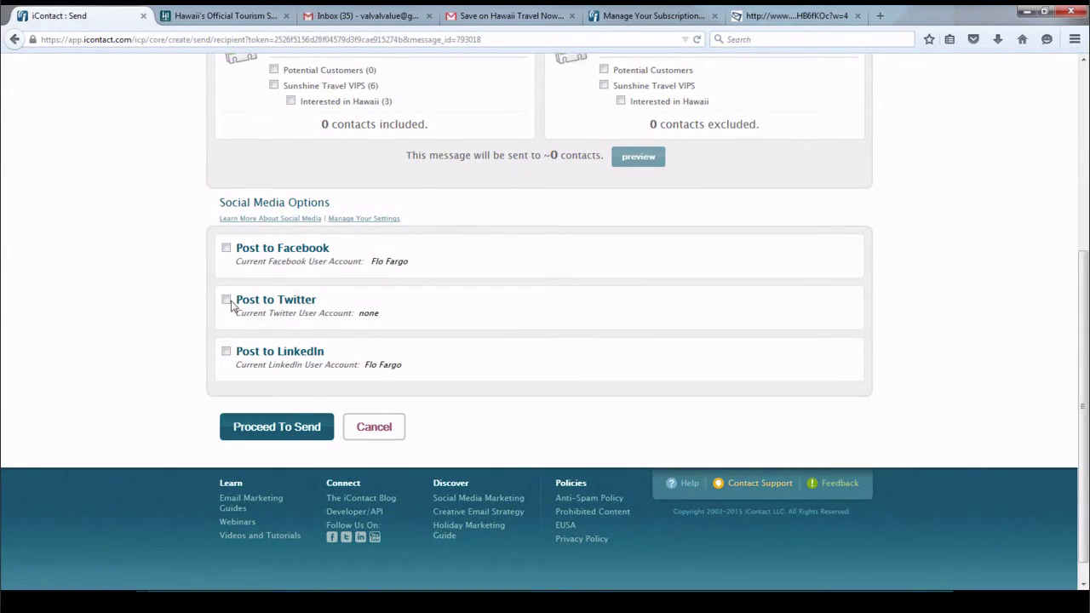
{"action": "left_click", "coordinate": [225, 300]}
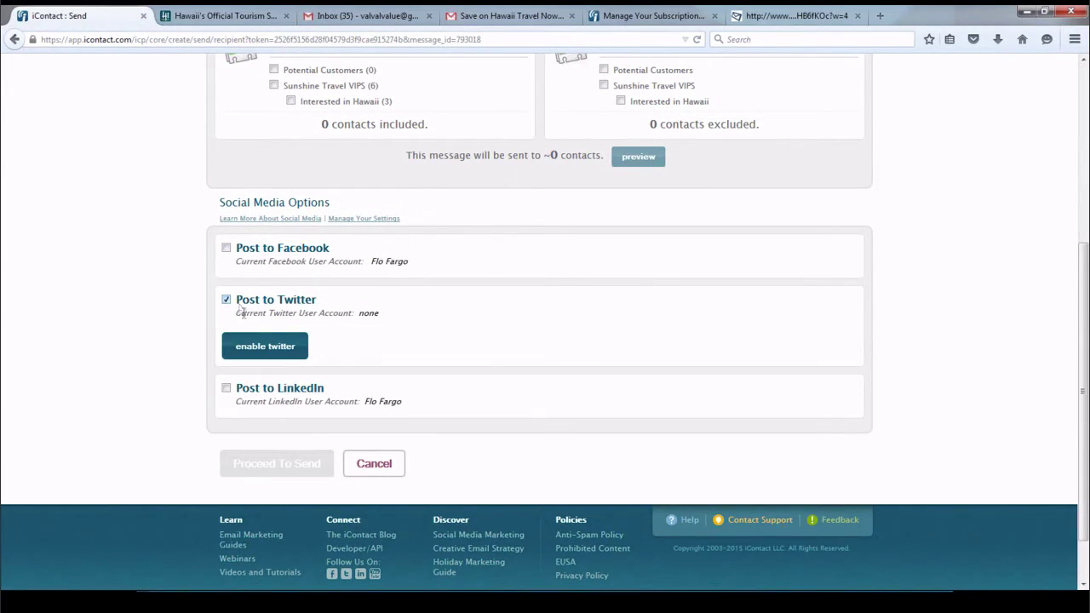
{"action": "left_click", "coordinate": [256, 349]}
Authorize iContact's Social Tools on Twitter so the Twitter account is linked
{"action": "left_click", "coordinate": [613, 441]}
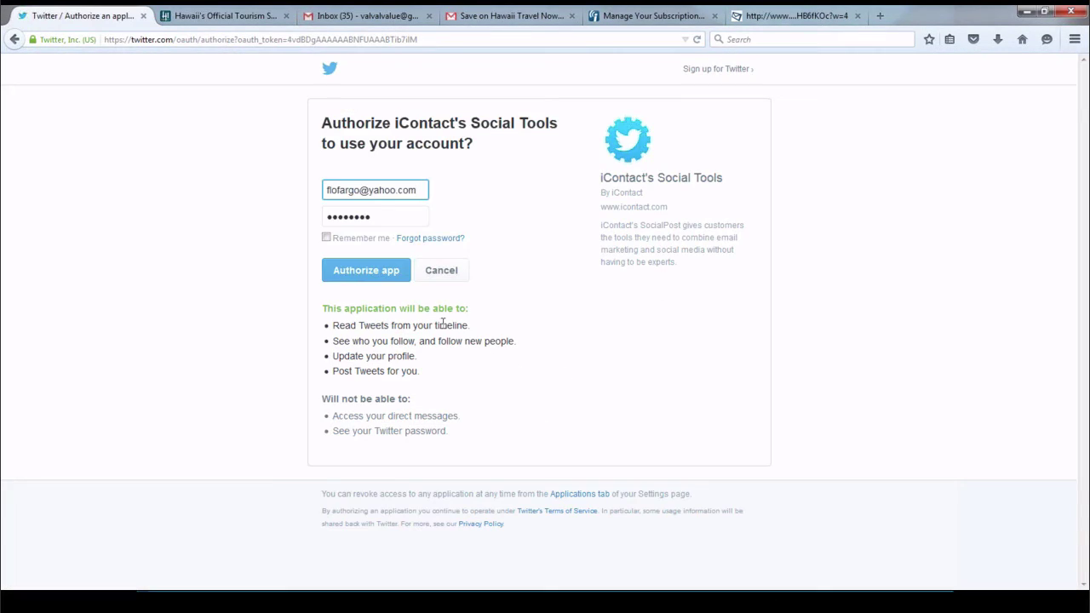
{"action": "left_click", "coordinate": [390, 274]}
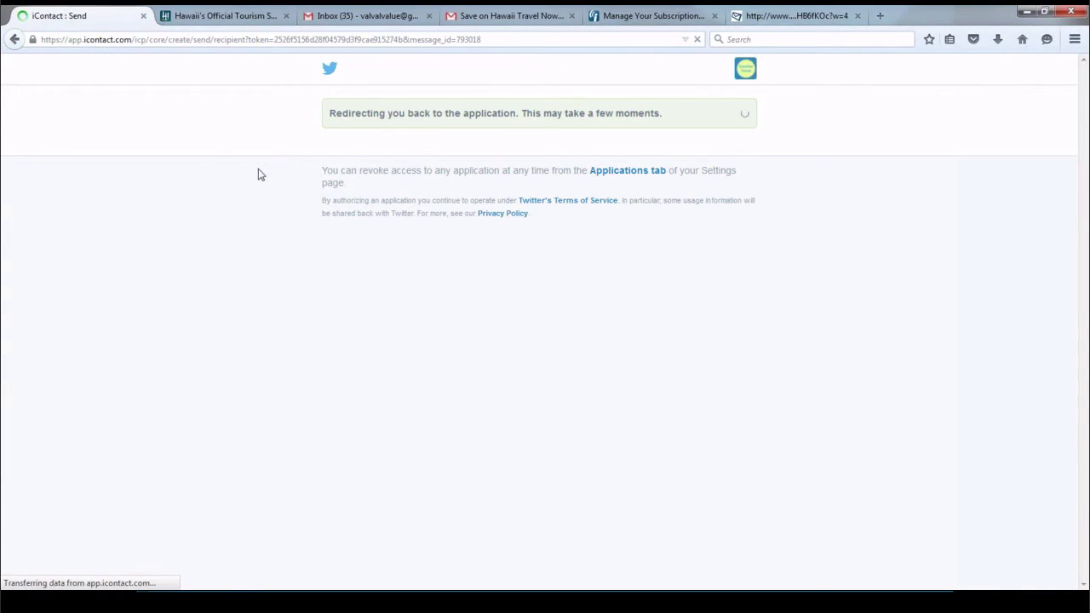
{"action": "scroll", "coordinate": [323, 235], "scroll_direction": "down", "scroll_amount": 5}
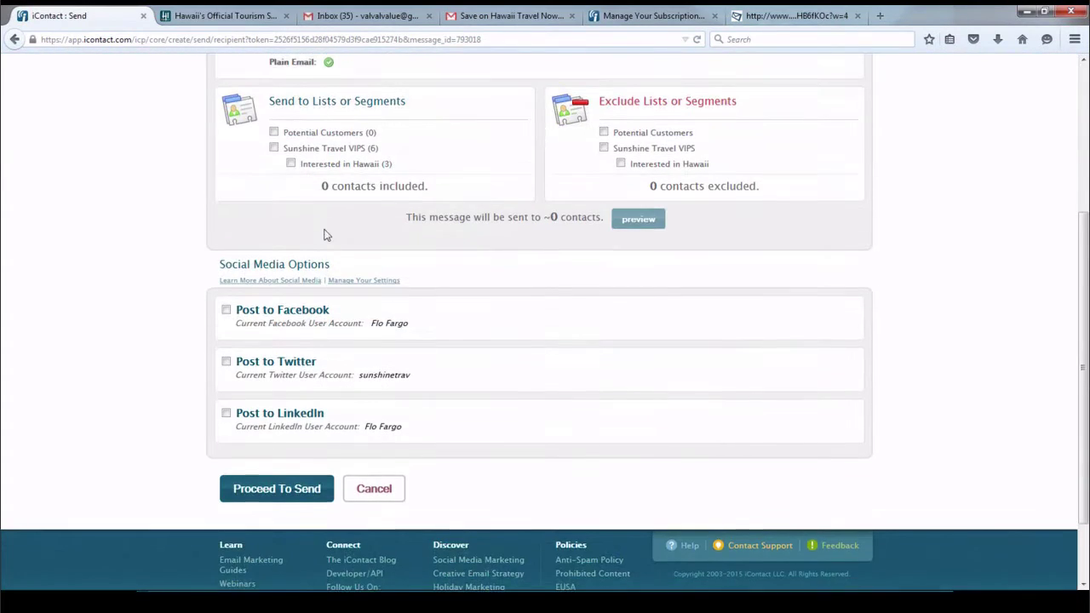
{"action": "scroll", "coordinate": [323, 235], "scroll_direction": "down", "scroll_amount": 2}
Try Twitter posting and its message box, then turn Post to Twitter back off
{"action": "left_click", "coordinate": [226, 275]}
{"action": "left_click", "coordinate": [346, 350]}
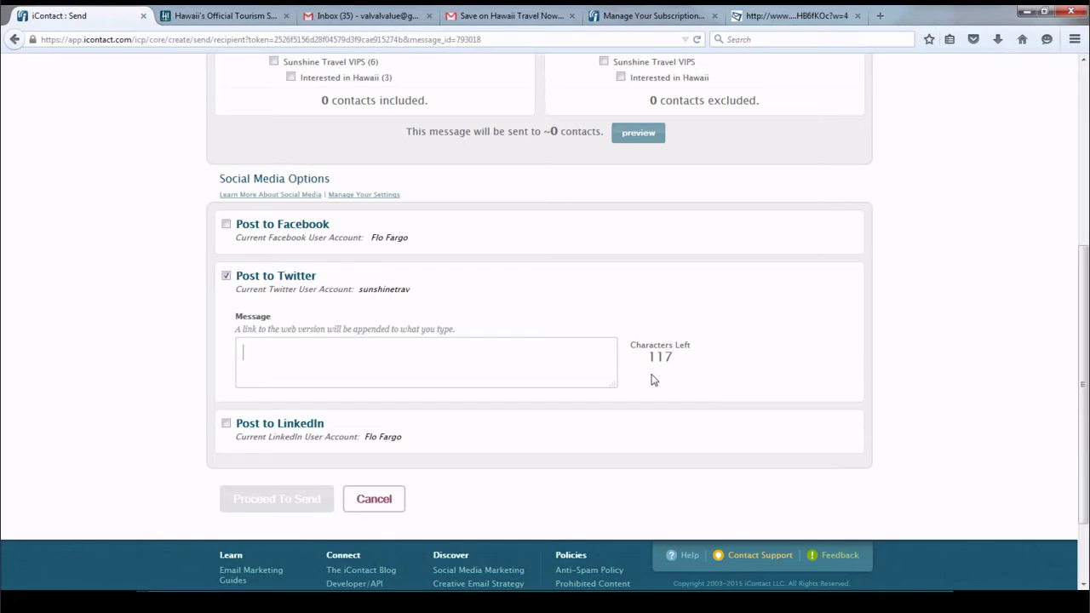
{"action": "left_click", "coordinate": [226, 276]}
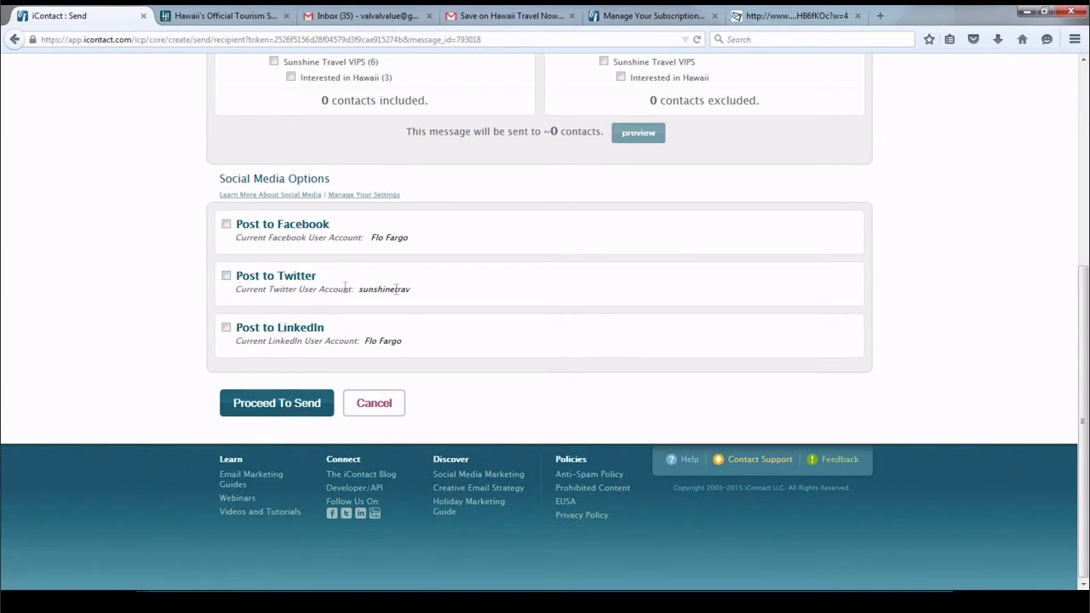
{"action": "scroll", "coordinate": [396, 295], "scroll_direction": "up", "scroll_amount": 4}
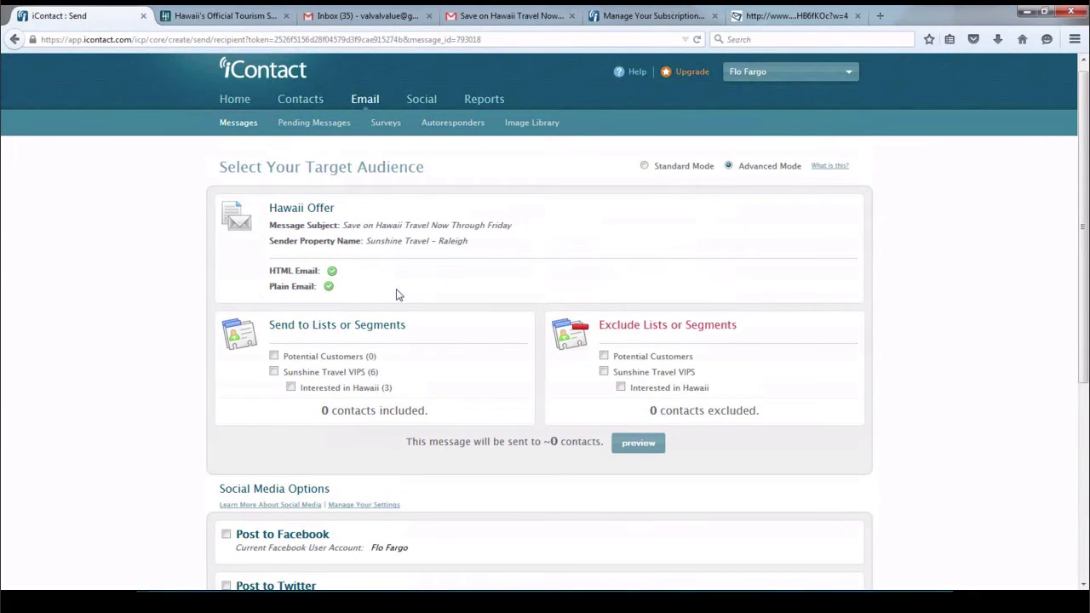
{"action": "scroll", "coordinate": [396, 295], "scroll_direction": "down", "scroll_amount": 3}
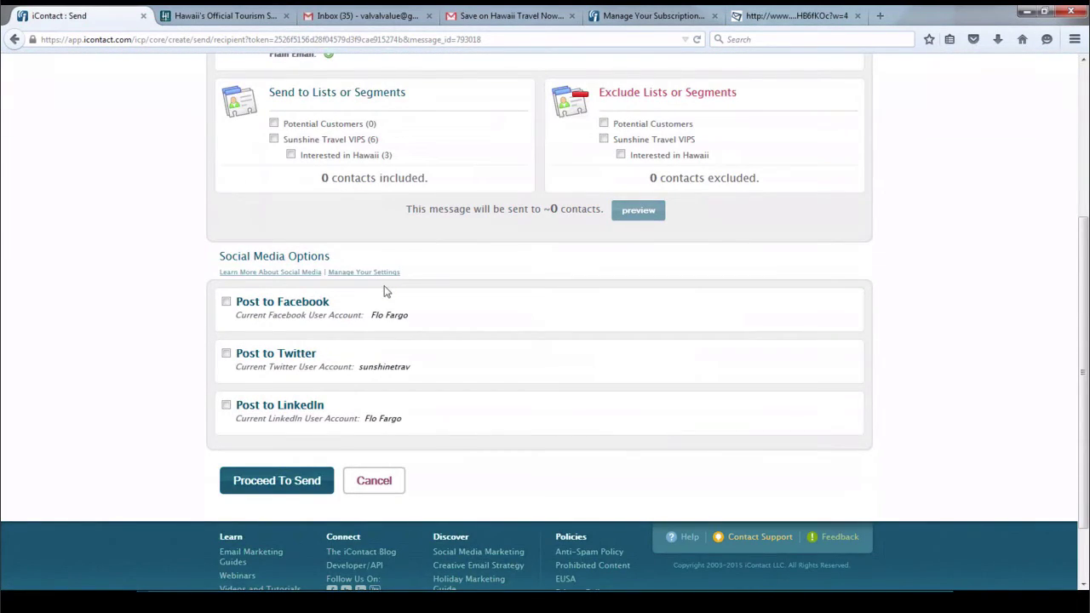
Select the Interested in Hawaii segment and proceed to Schedule Delivery
{"action": "left_click", "coordinate": [290, 154]}
{"action": "left_click", "coordinate": [269, 482]}
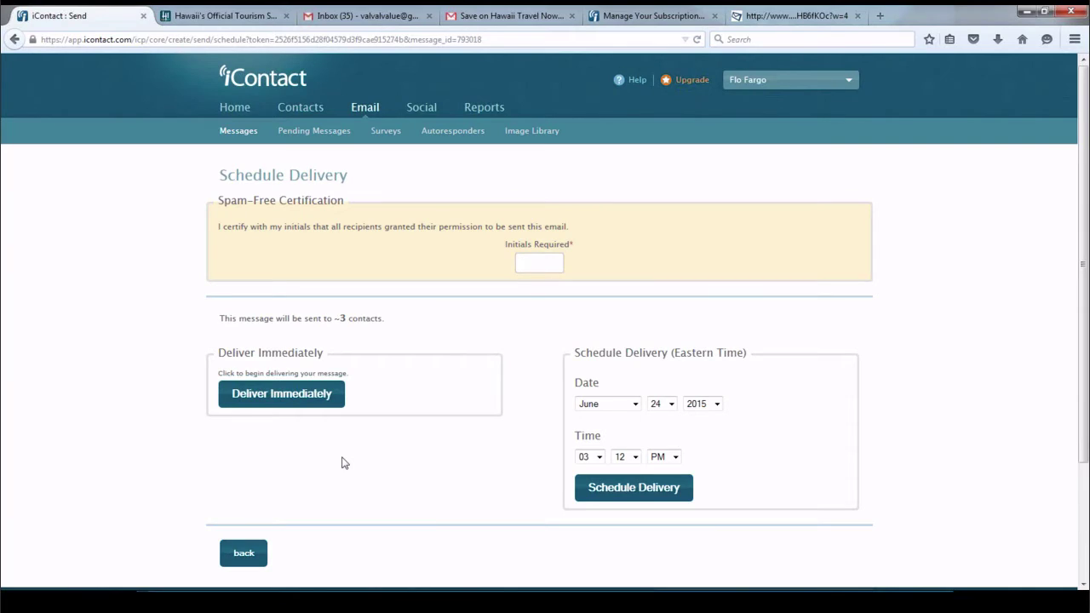
{"action": "left_click", "coordinate": [533, 264]}
Enter the certification initials from the suggestion and deliver the Hawaii Offer immediately
{"action": "left_click", "coordinate": [532, 264]}
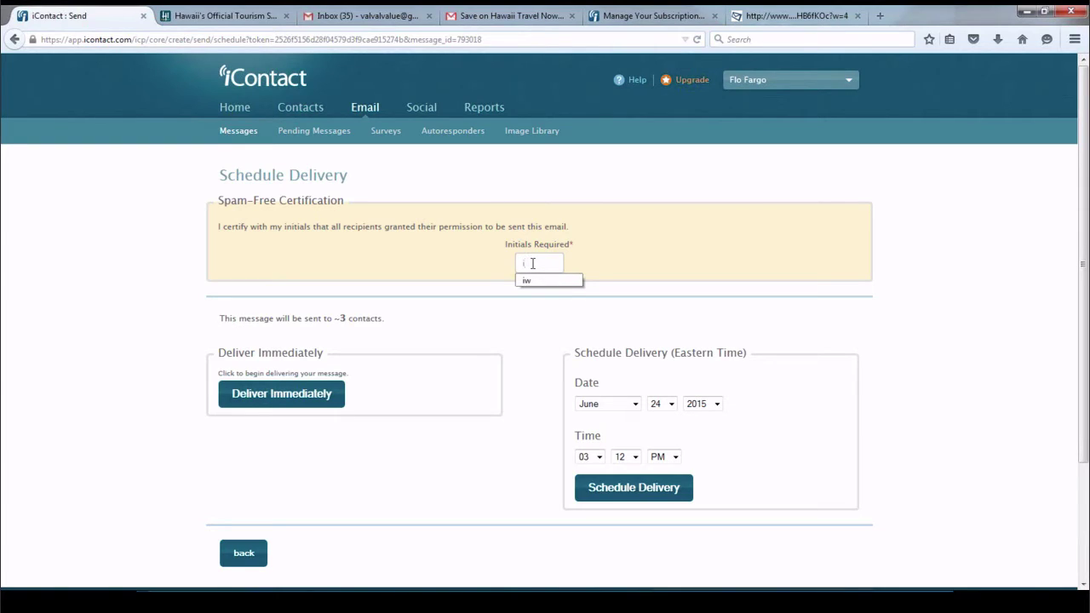
{"action": "key", "text": "Down"}
{"action": "key", "text": "Return"}
{"action": "scroll", "coordinate": [425, 304], "scroll_direction": "down", "scroll_amount": 2}
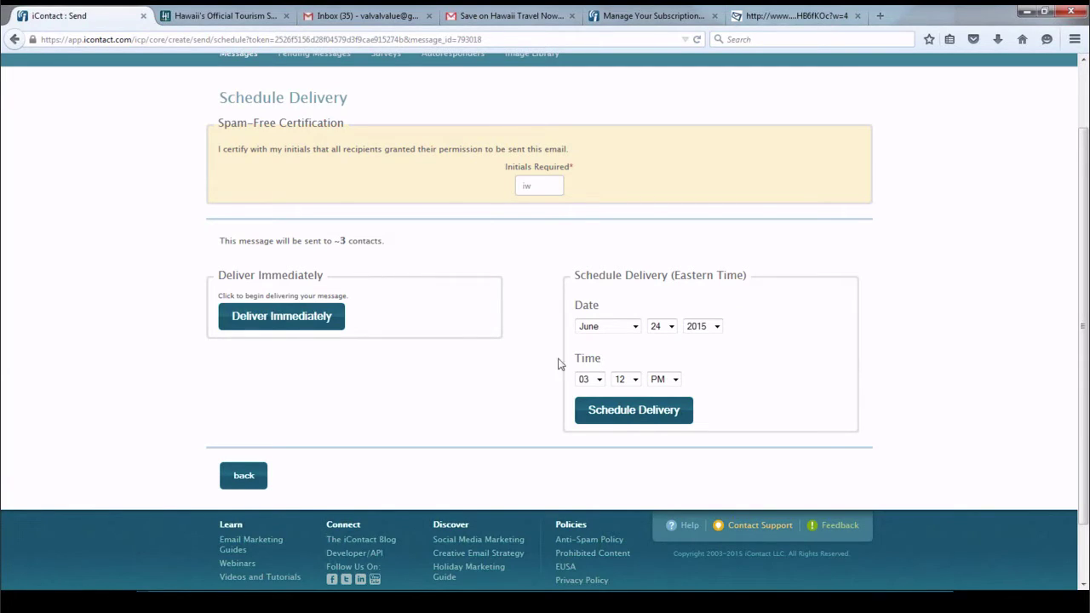
{"action": "left_click", "coordinate": [282, 316]}
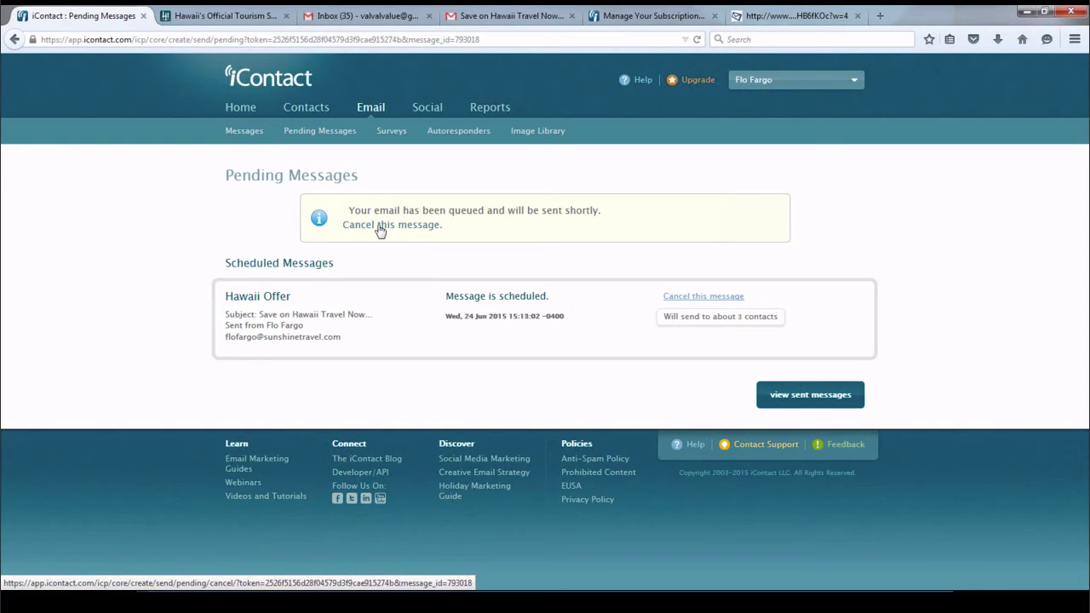
Go through Surveys and Autoresponders to Pending Messages, which shows nothing pending
{"action": "left_click", "coordinate": [388, 132]}
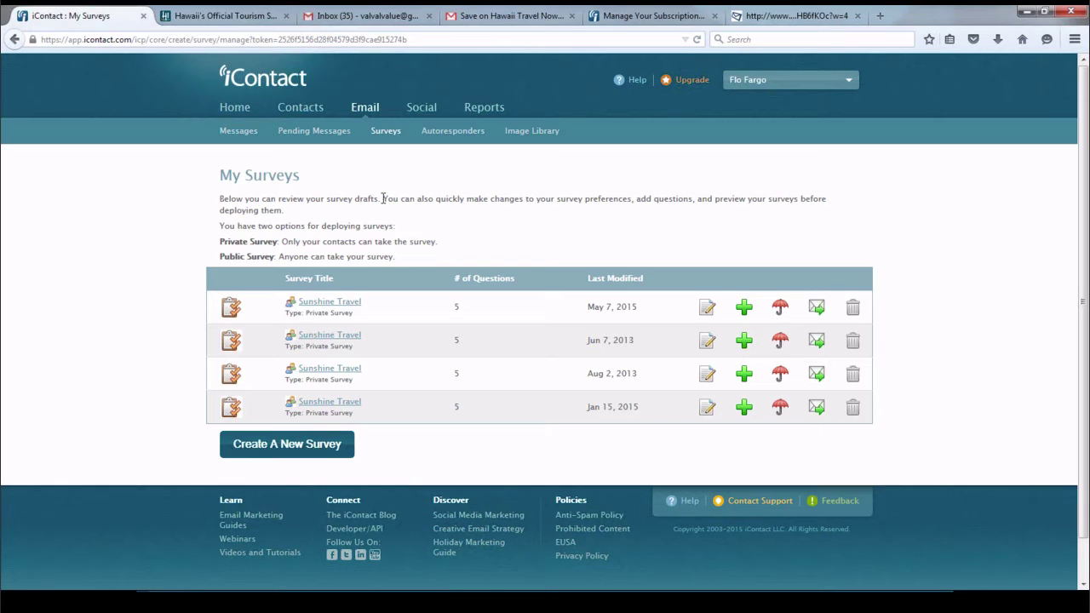
{"action": "left_click", "coordinate": [457, 133]}
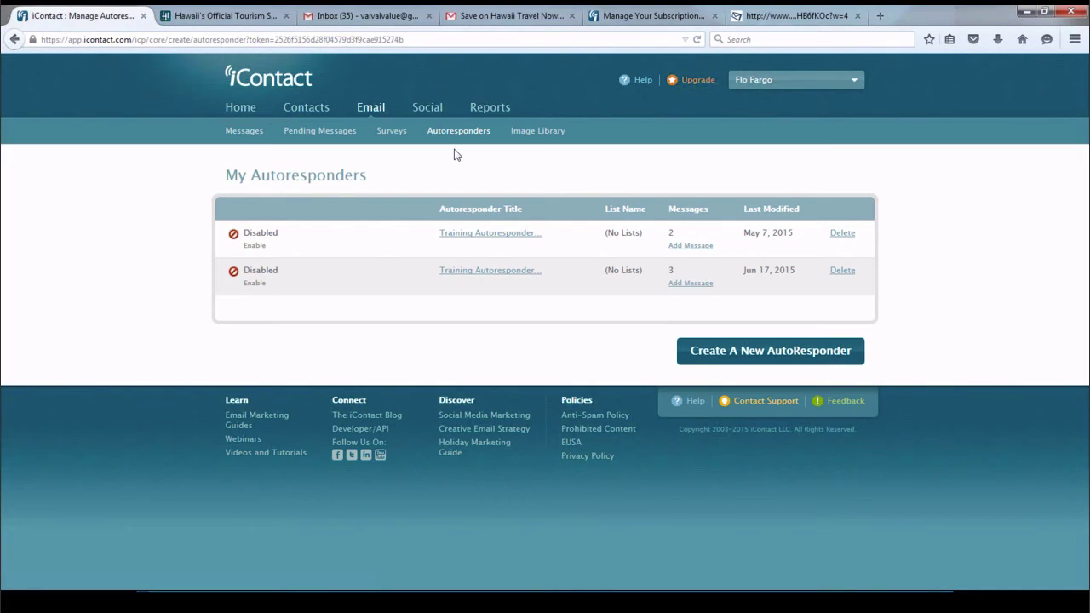
{"action": "left_click", "coordinate": [318, 133]}
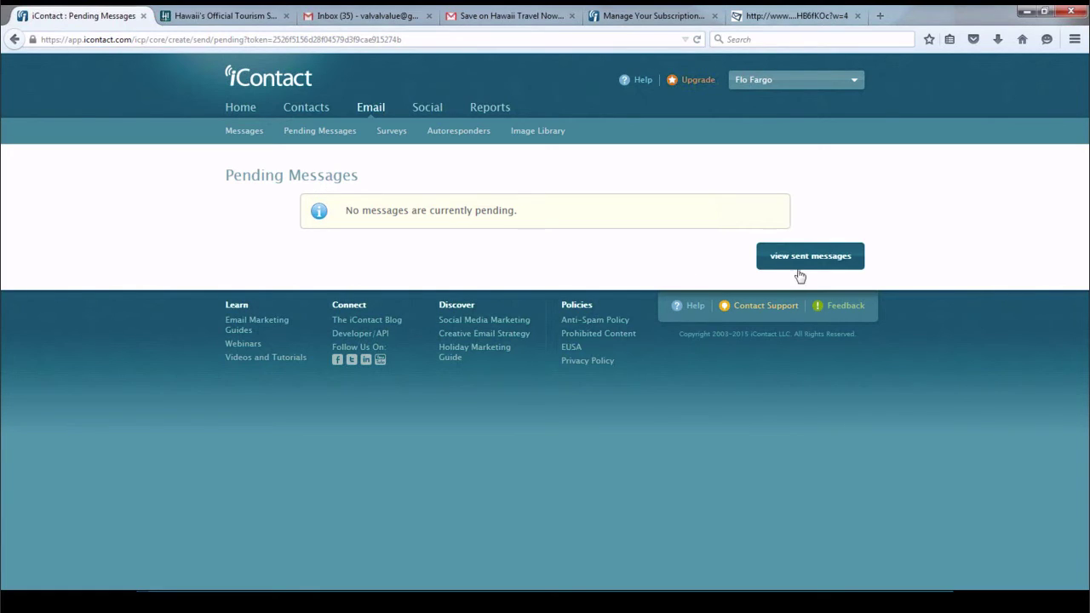
Go from Reports to Home and back to Reports to list sent messages, Hawaii Offer on top
{"action": "left_click", "coordinate": [487, 109]}
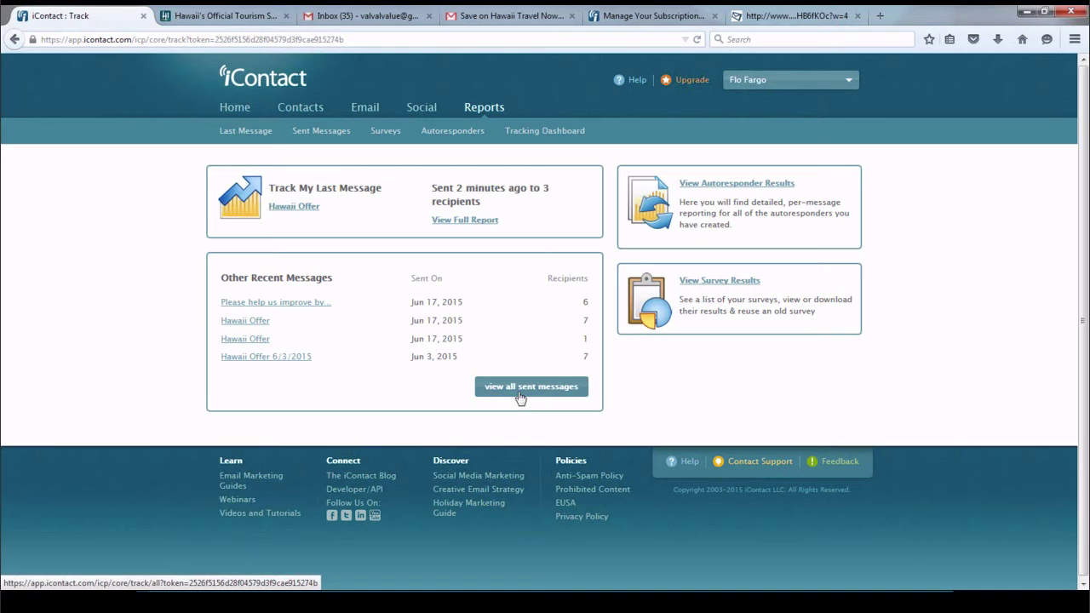
{"action": "left_click", "coordinate": [233, 109]}
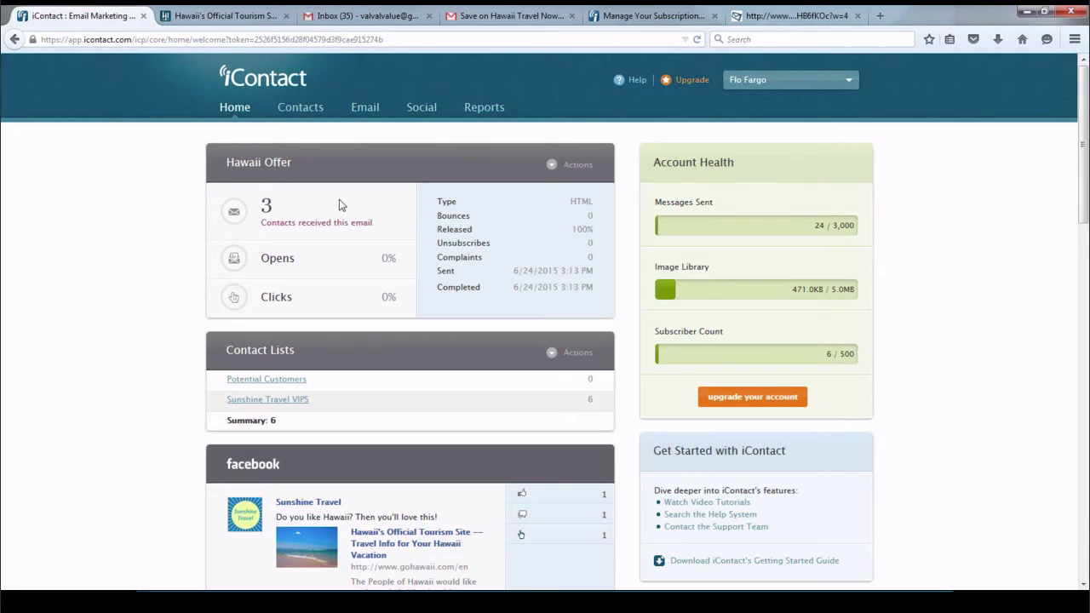
{"action": "left_click", "coordinate": [482, 111]}
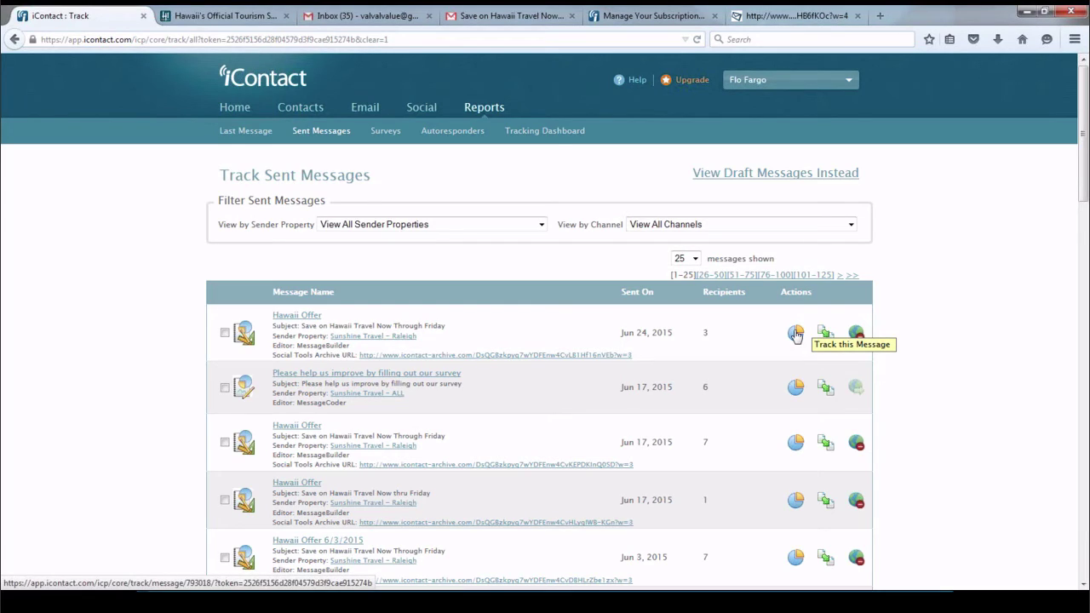
Open the Hawaii Offer tracking report and scroll through it: 3 contacts sent, 100% no info, no opens
{"action": "left_click", "coordinate": [796, 333]}
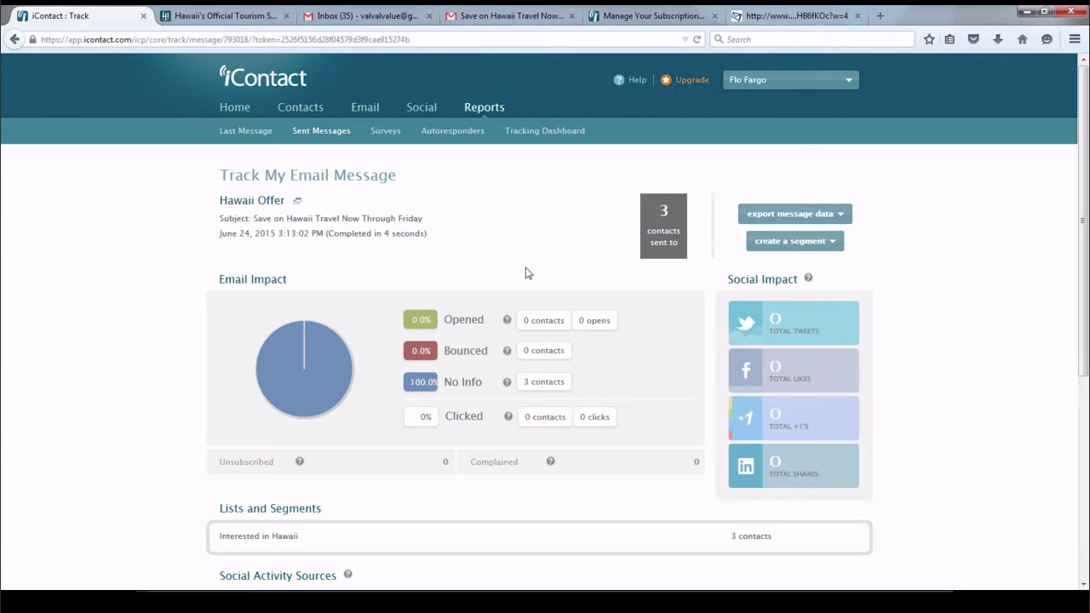
{"action": "scroll", "coordinate": [525, 272], "scroll_direction": "down", "scroll_amount": 2}
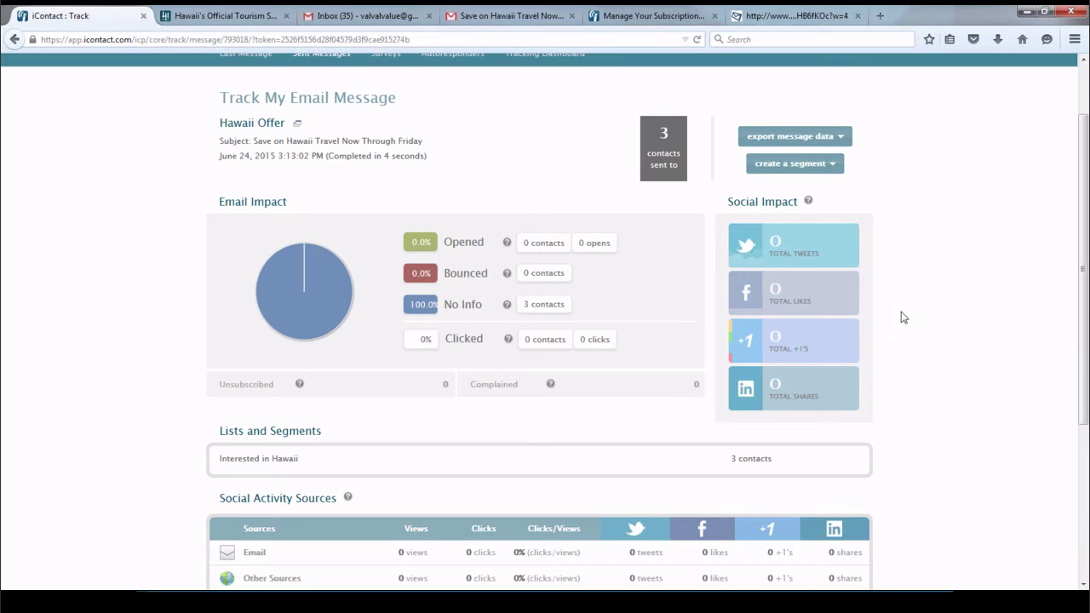
{"action": "scroll", "coordinate": [903, 317], "scroll_direction": "down", "scroll_amount": 3}
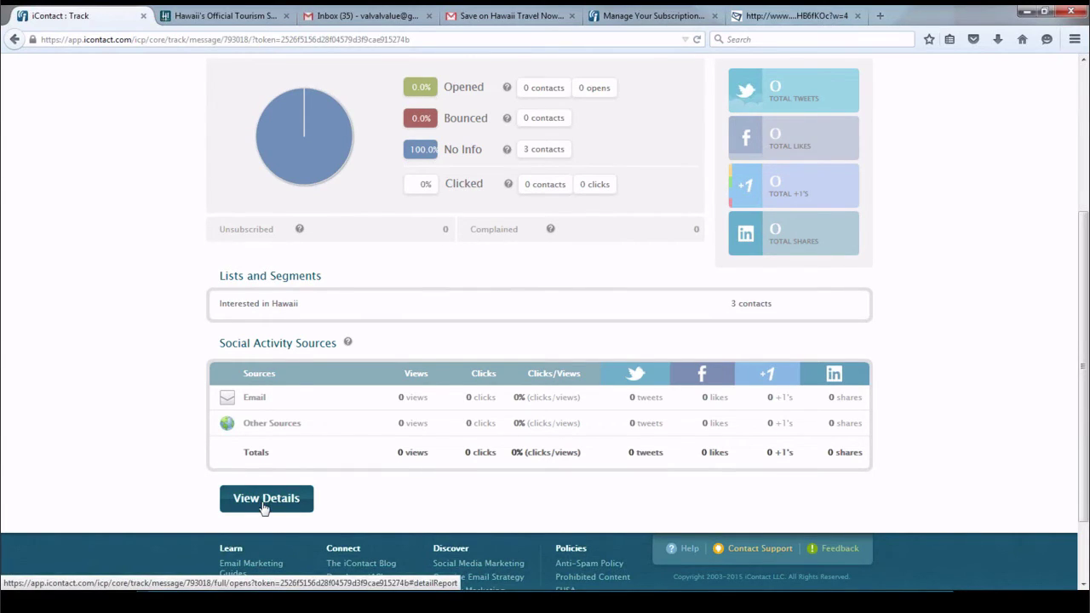
Show the Hawaii Offer's detailed contacts report and inspect its export-data and create-segment options
{"action": "left_click", "coordinate": [263, 504]}
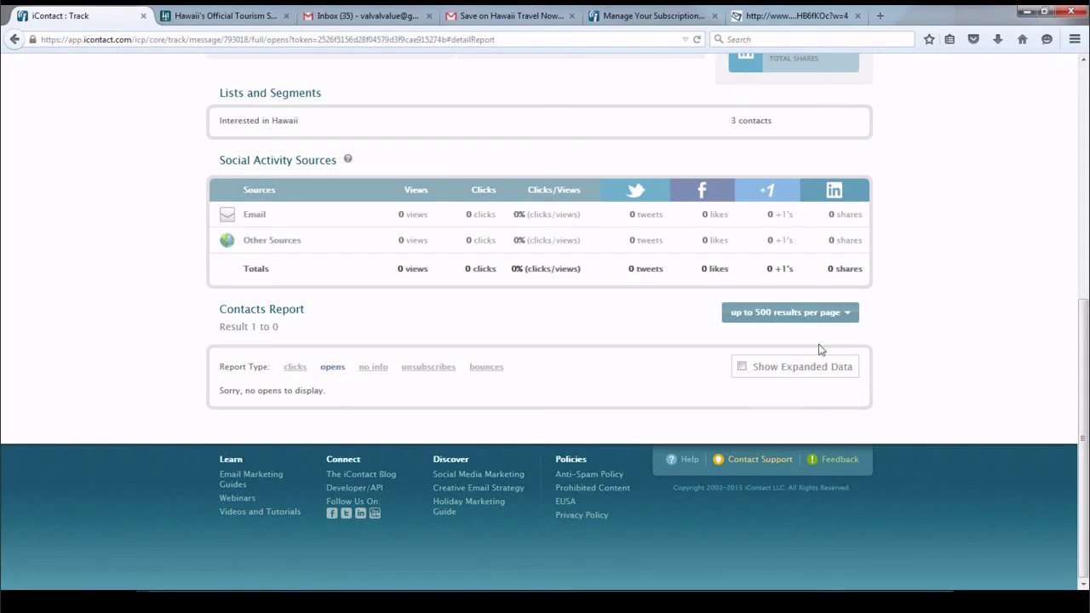
{"action": "scroll", "coordinate": [926, 343], "scroll_direction": "up", "scroll_amount": 5}
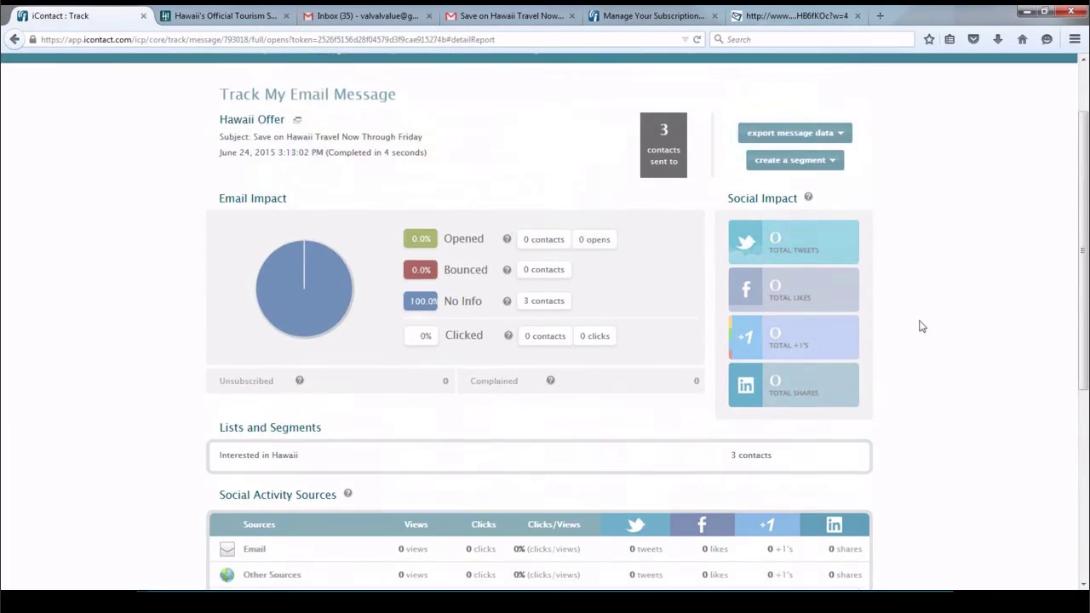
{"action": "left_click", "coordinate": [840, 219]}
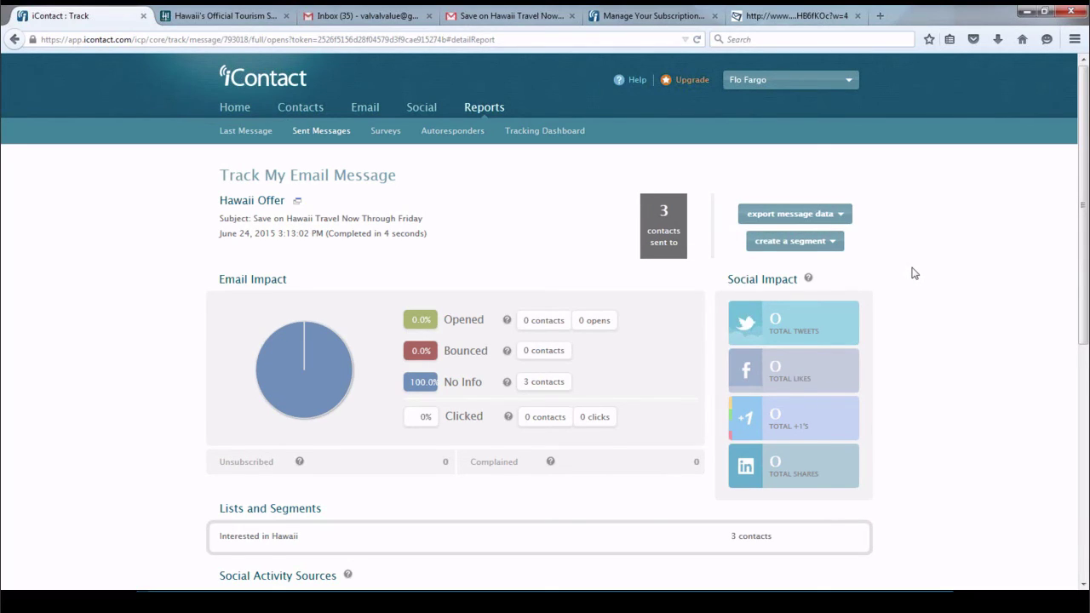
{"action": "left_click", "coordinate": [833, 243]}
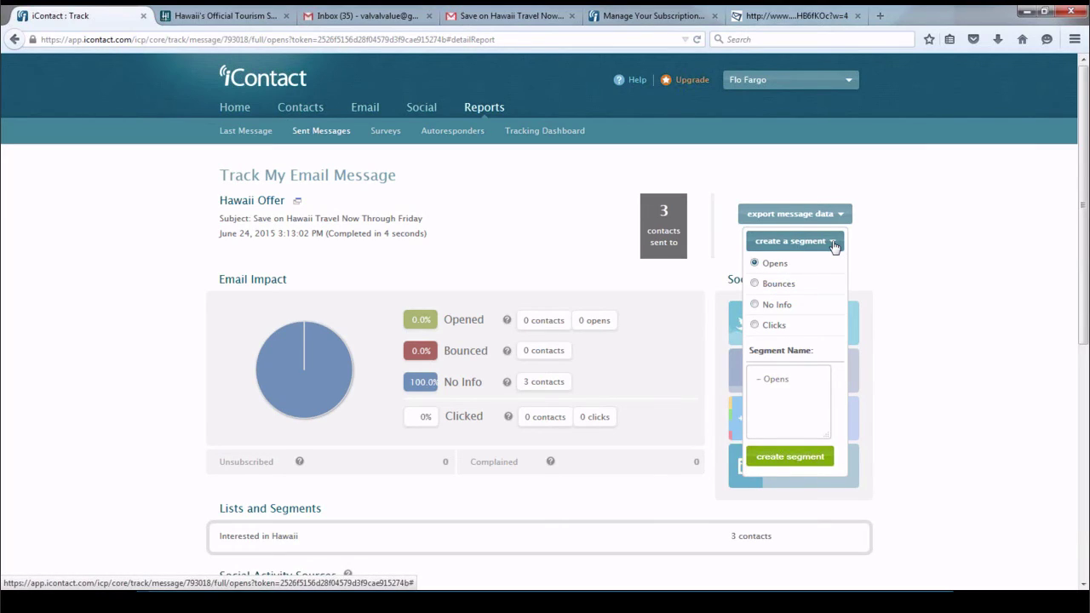
{"action": "left_click", "coordinate": [901, 248]}
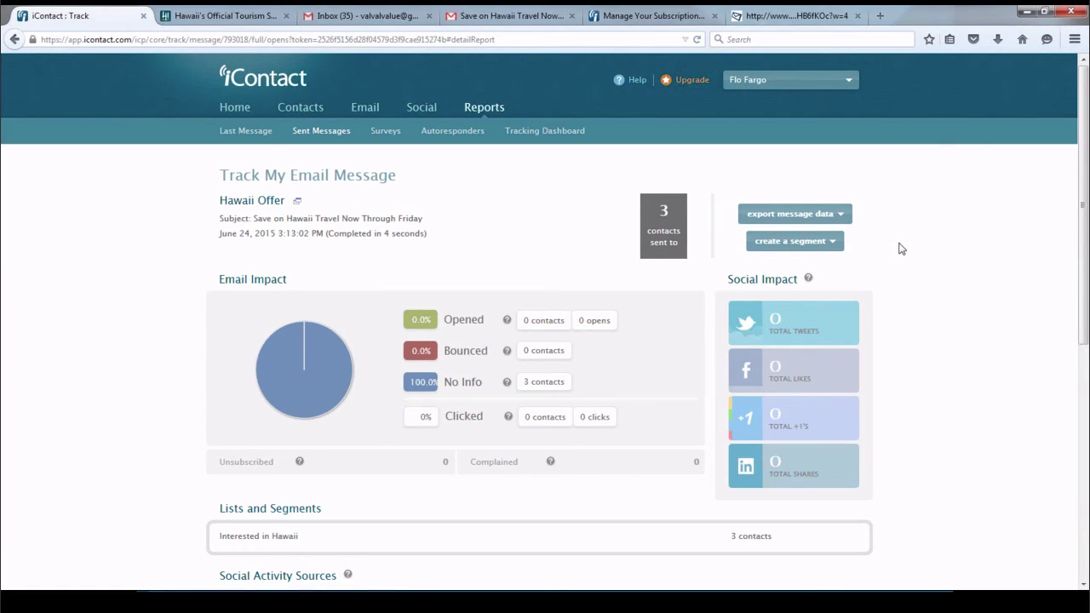